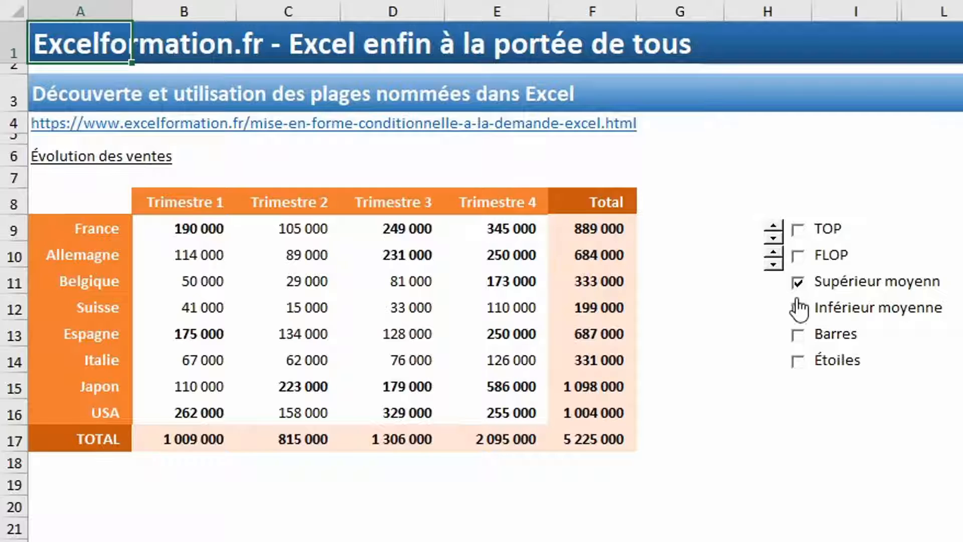
Step: Enable the Inférieur moyenne, Barres and Étoiles check boxes beside the sales table
click(797, 307)
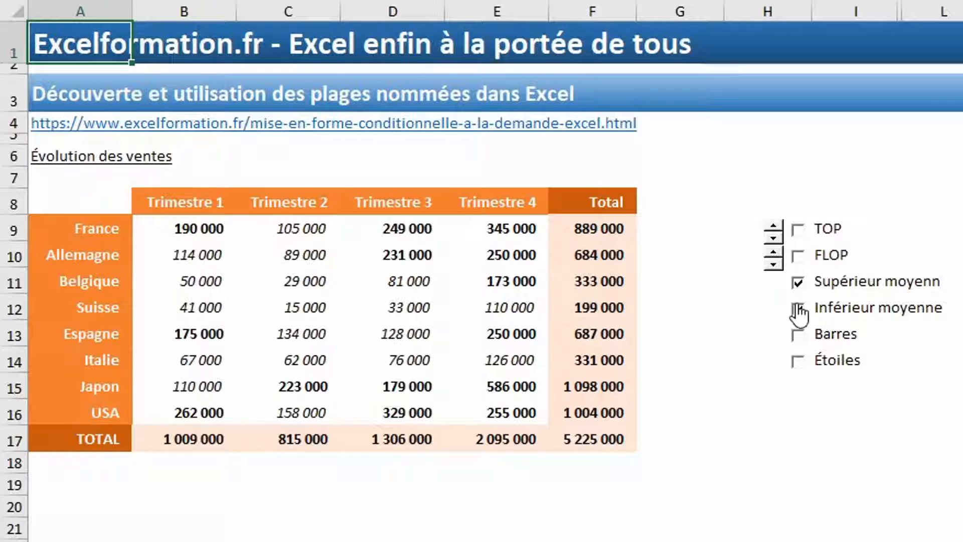
click(800, 341)
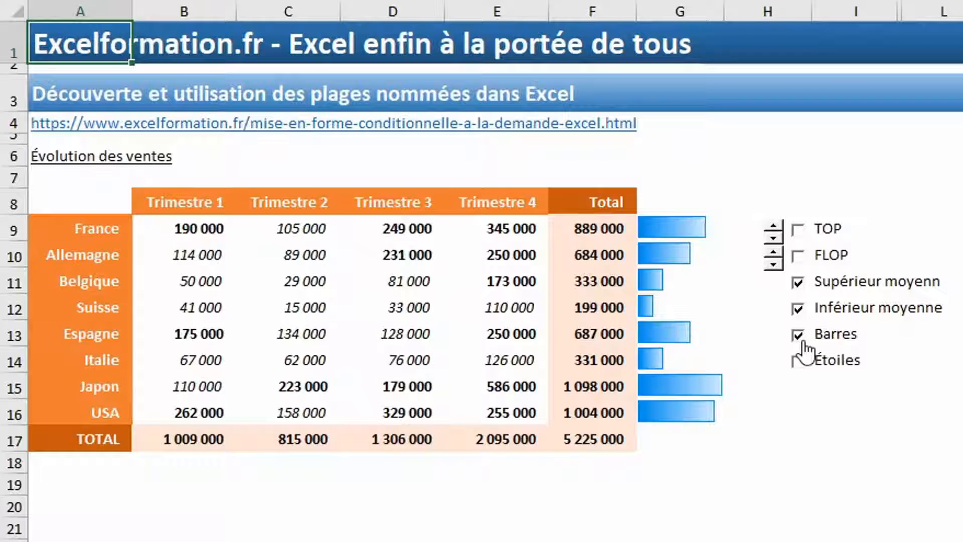
click(798, 362)
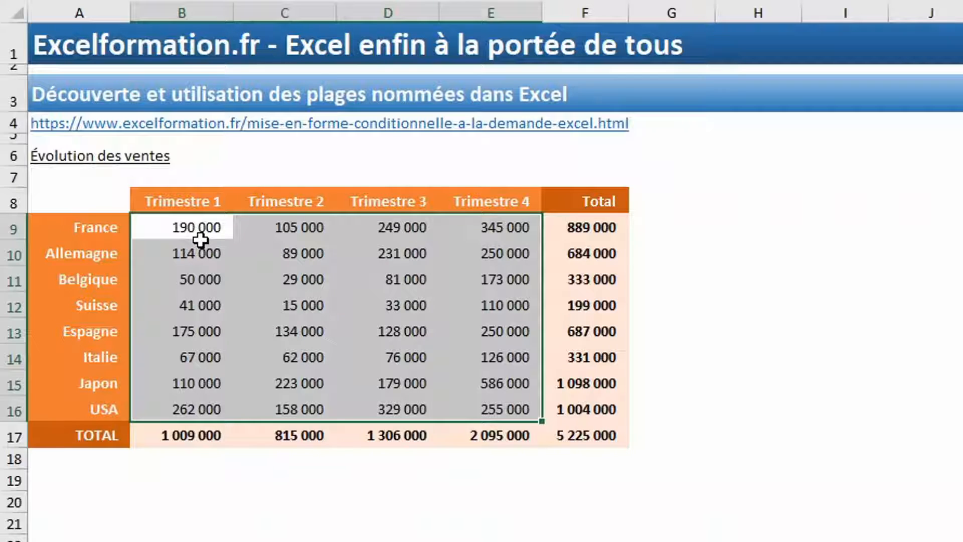
Step: Apply a top 10 values conditional format to B9:E16 with Remplissage vert avec texte vert foncé
drag(201, 226, 516, 410)
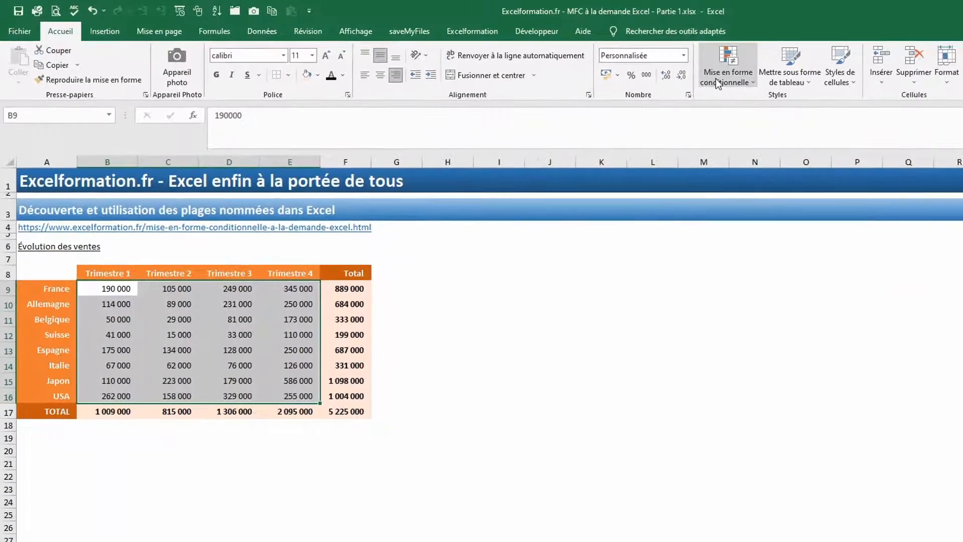
click(903, 100)
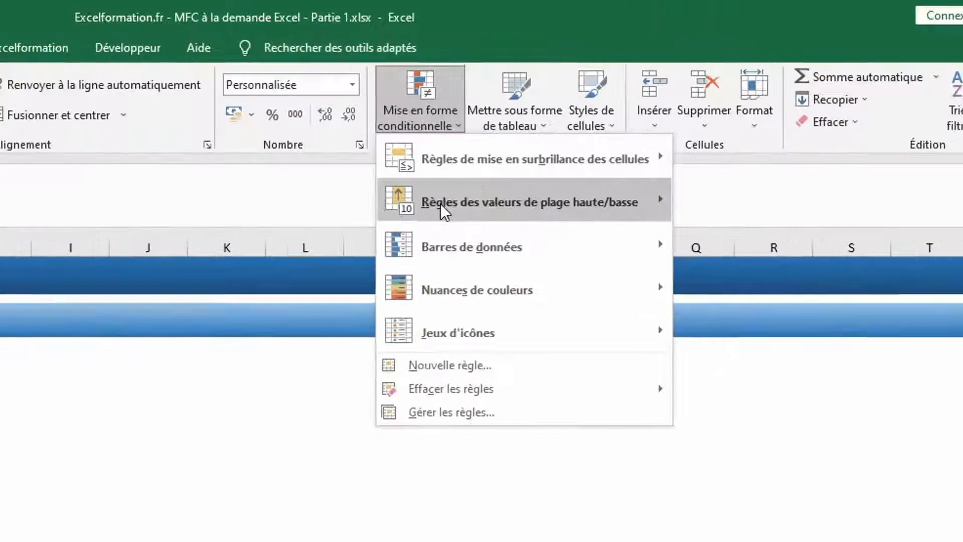
mouse_move(759, 131)
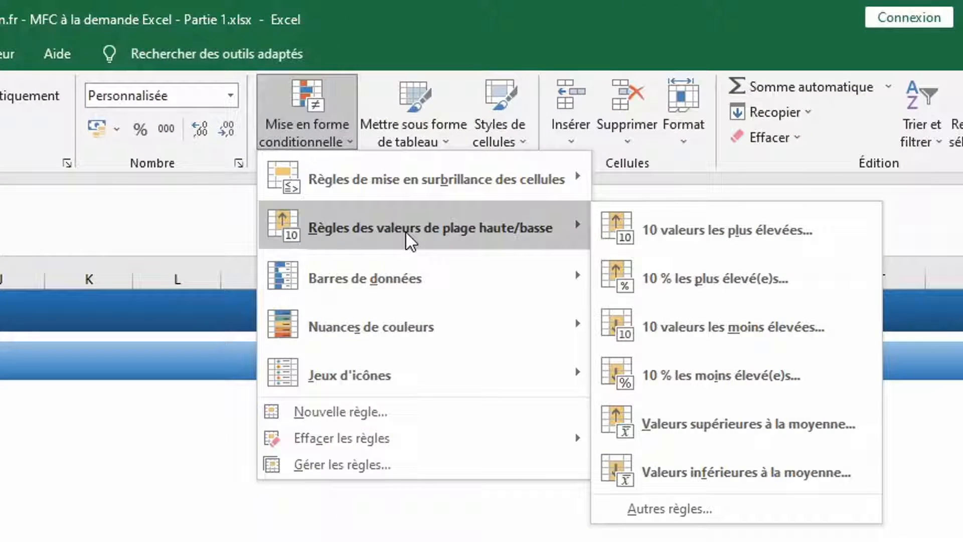
click(682, 240)
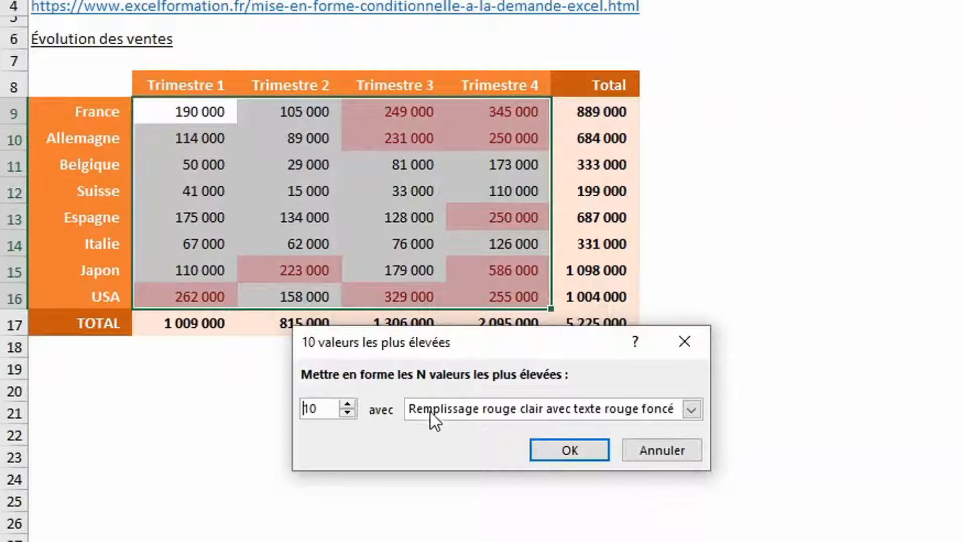
click(533, 408)
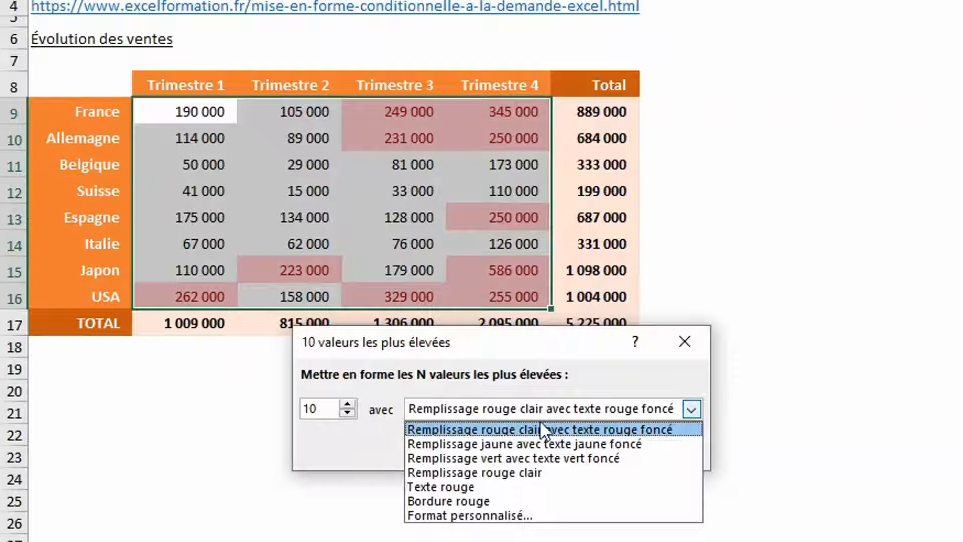
click(548, 458)
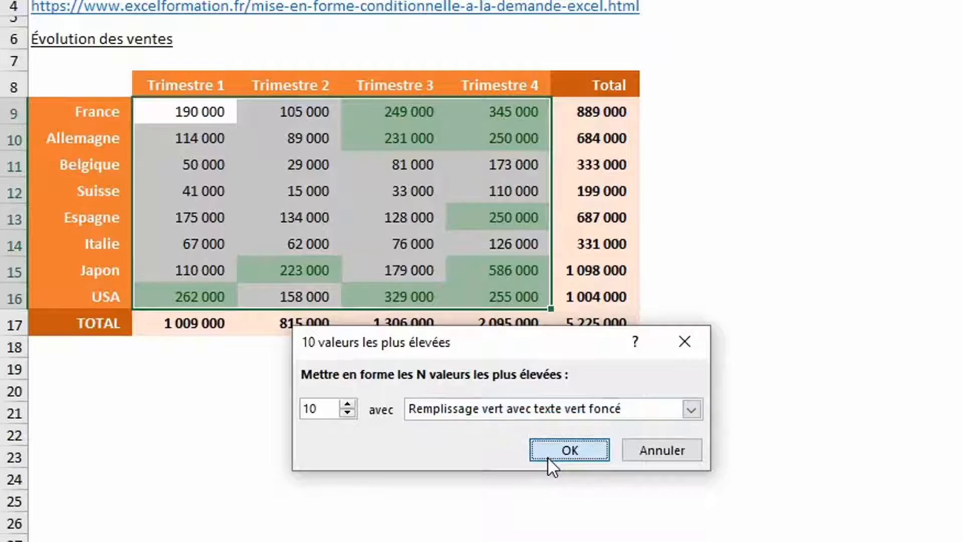
click(547, 453)
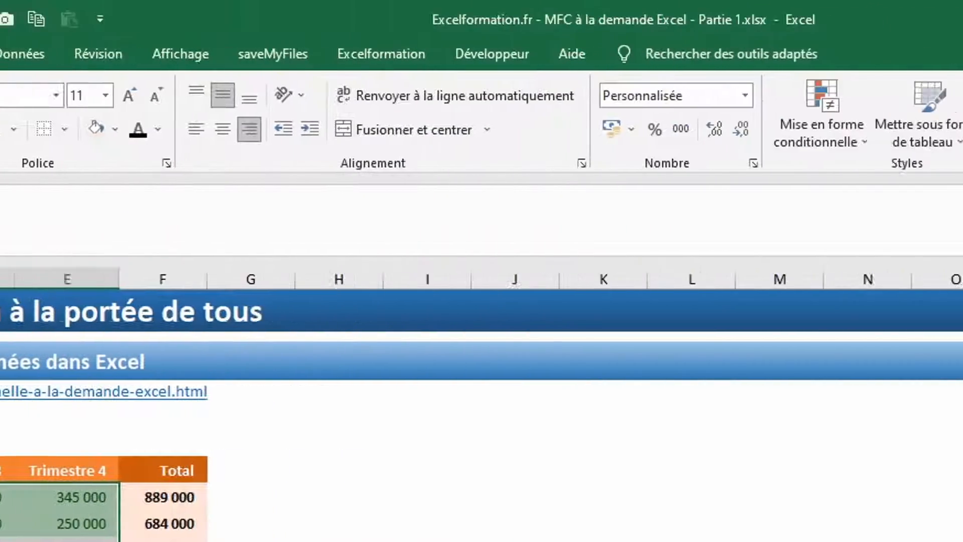
Step: Add a bottom 10 values conditional format to the same range with Remplissage rouge clair avec texte rouge foncé
click(820, 119)
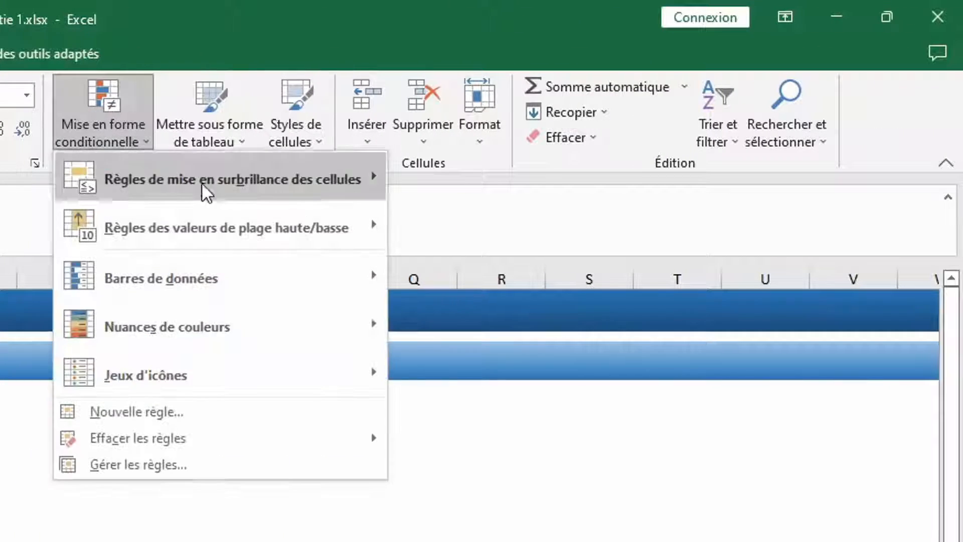
mouse_move(315, 223)
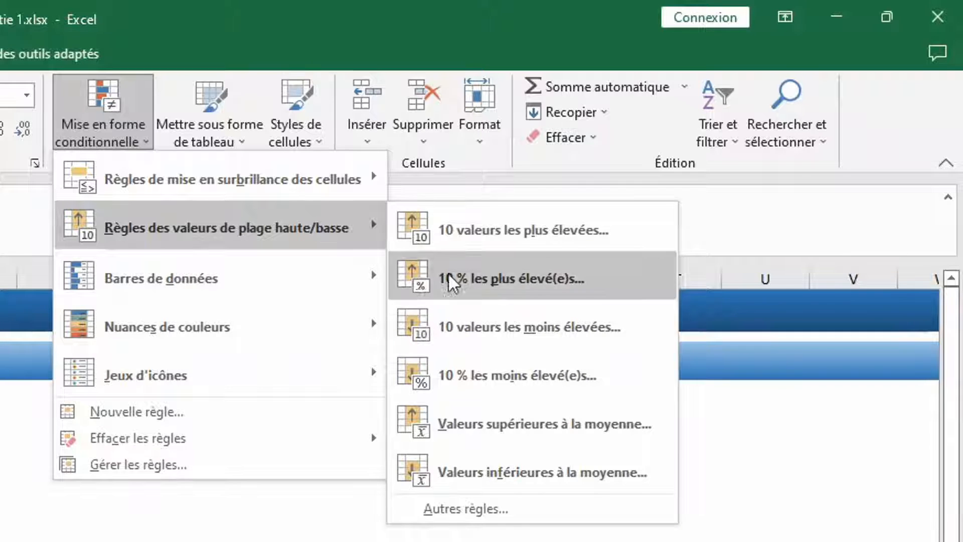
click(472, 327)
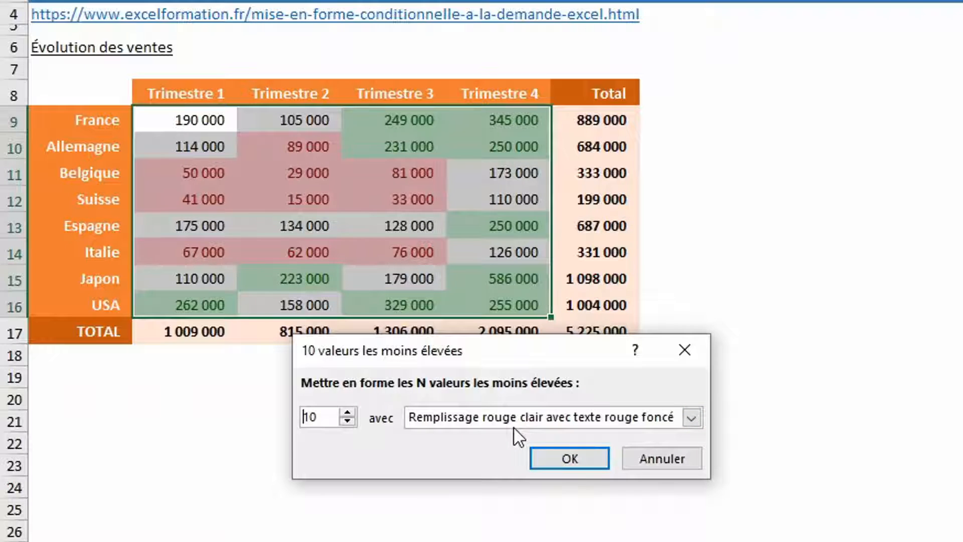
click(555, 456)
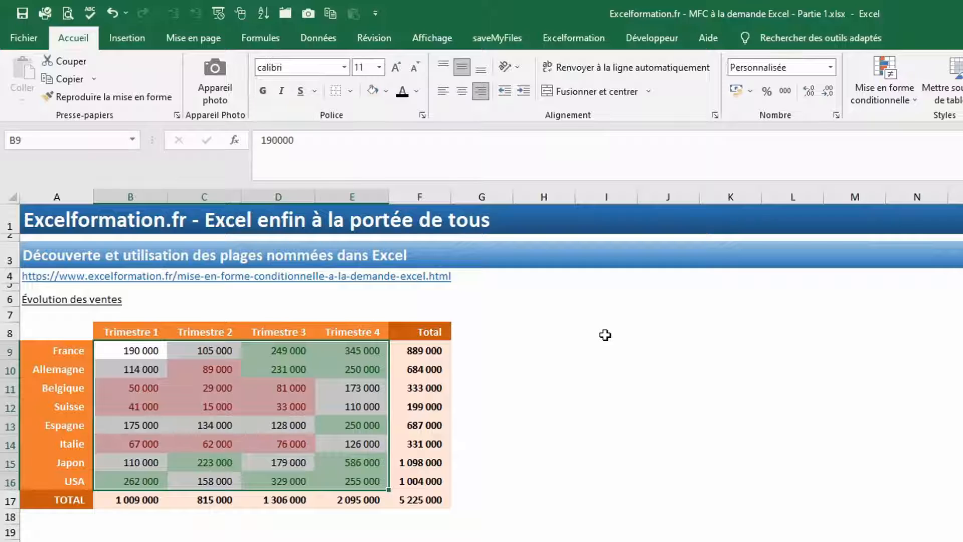
Step: Enter the labels TOP in cell I9 and FLOP in cell I10
click(604, 342)
text(TOP)
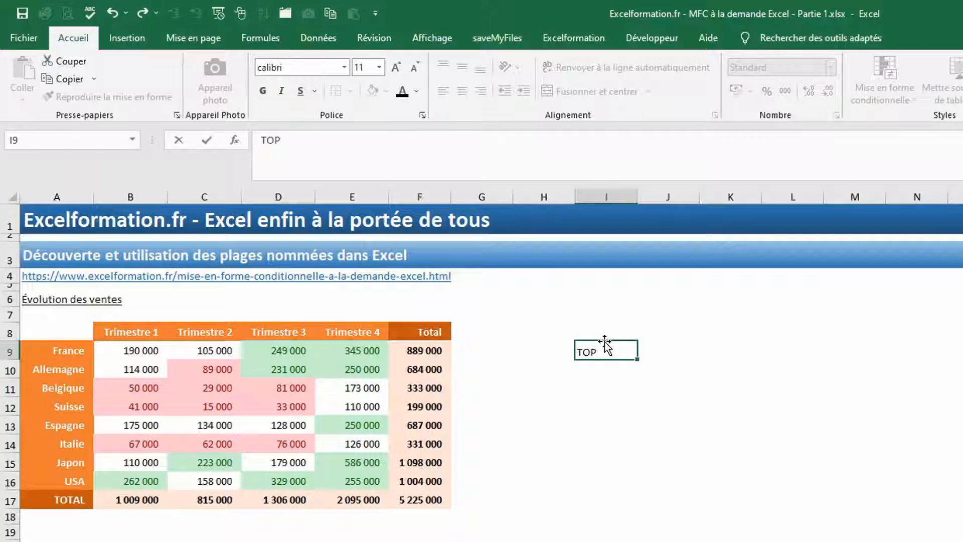
key(Return)
text(Flo)
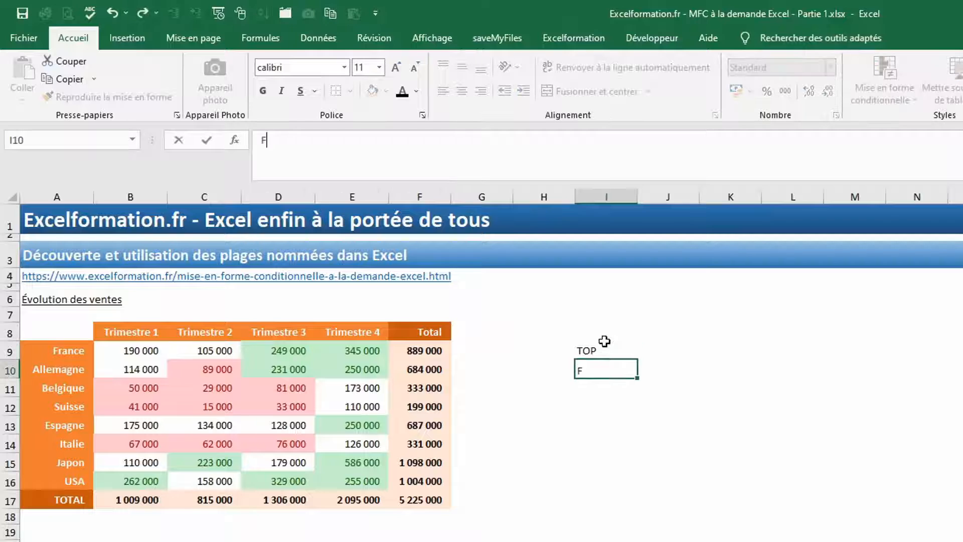
key(BackSpace)
key(BackSpace)
text(LOP)
click(651, 345)
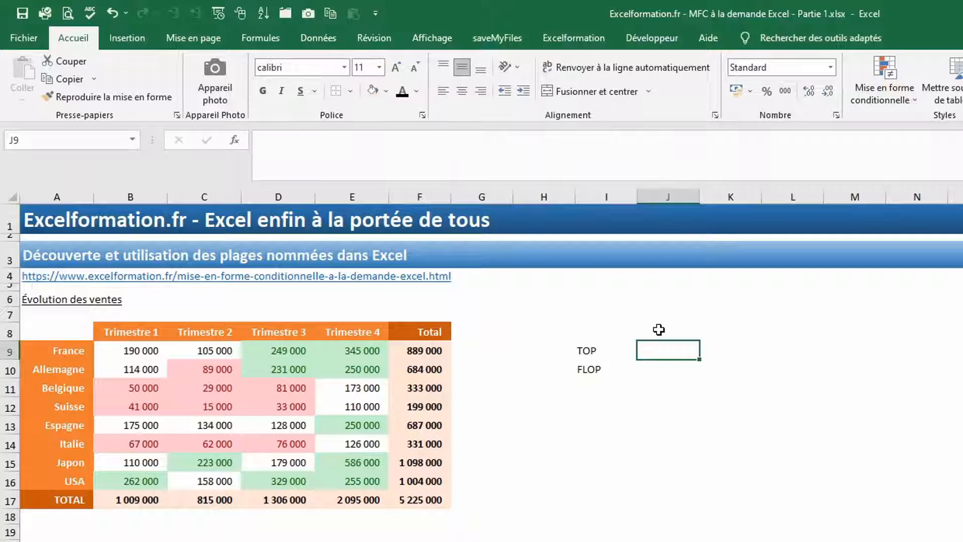
Step: Disable and re-enable Développeur in the ribbon customization options, then accept the options
click(648, 41)
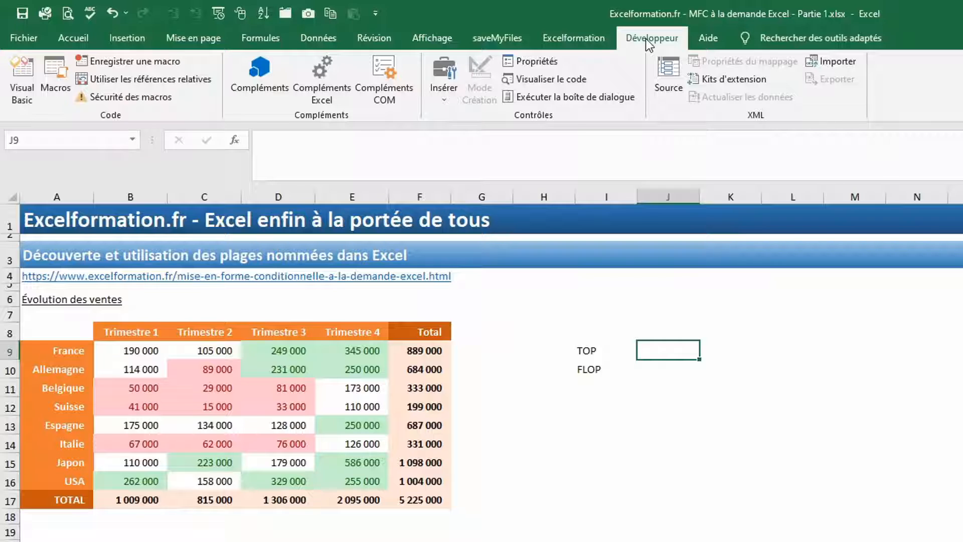
click(87, 40)
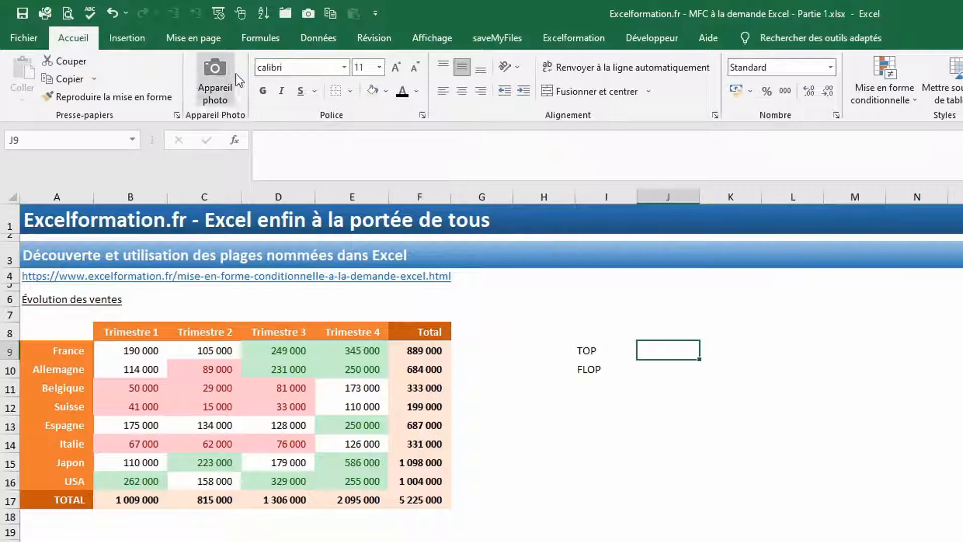
right_click(393, 99)
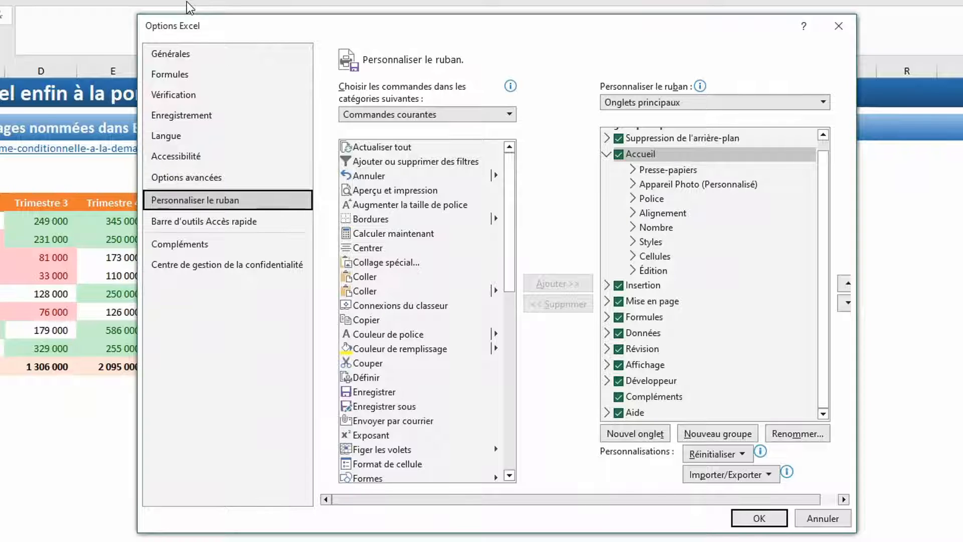
click(618, 383)
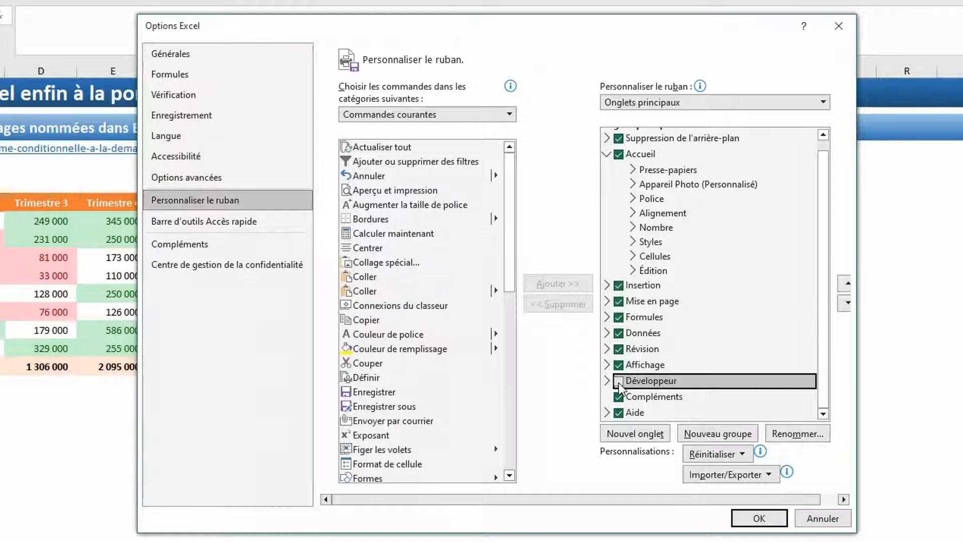
click(618, 381)
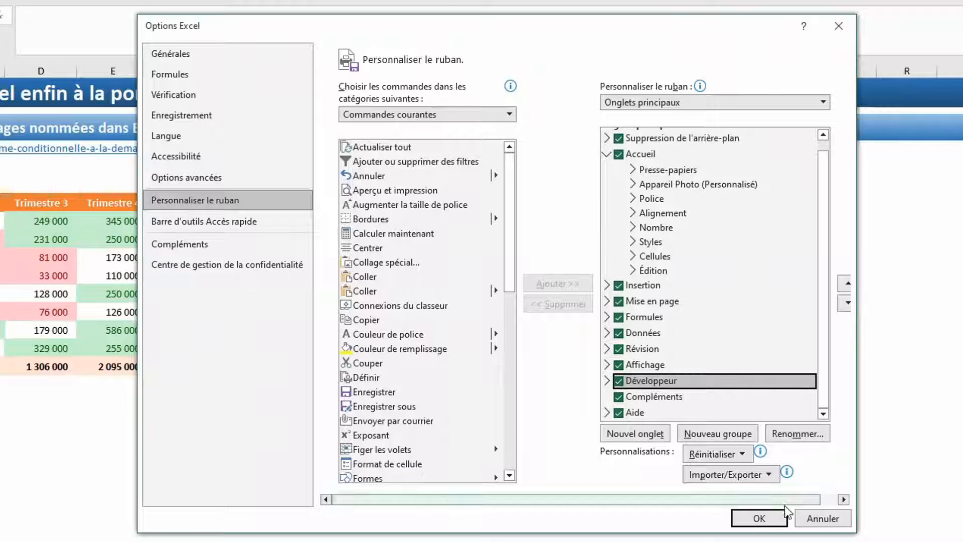
click(778, 520)
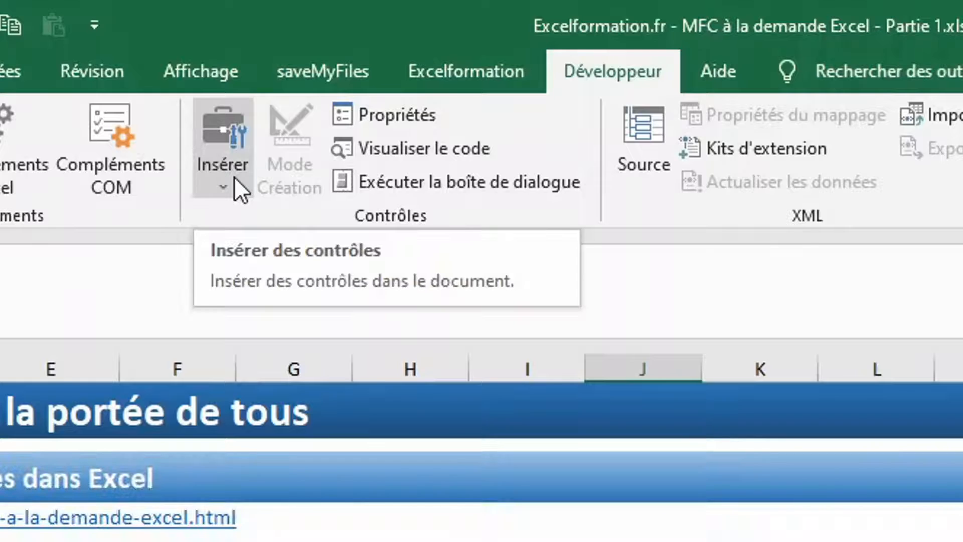
Step: Insert a form-control check box without a caption in cell J9 beside TOP, and test ticking and unticking it
click(234, 176)
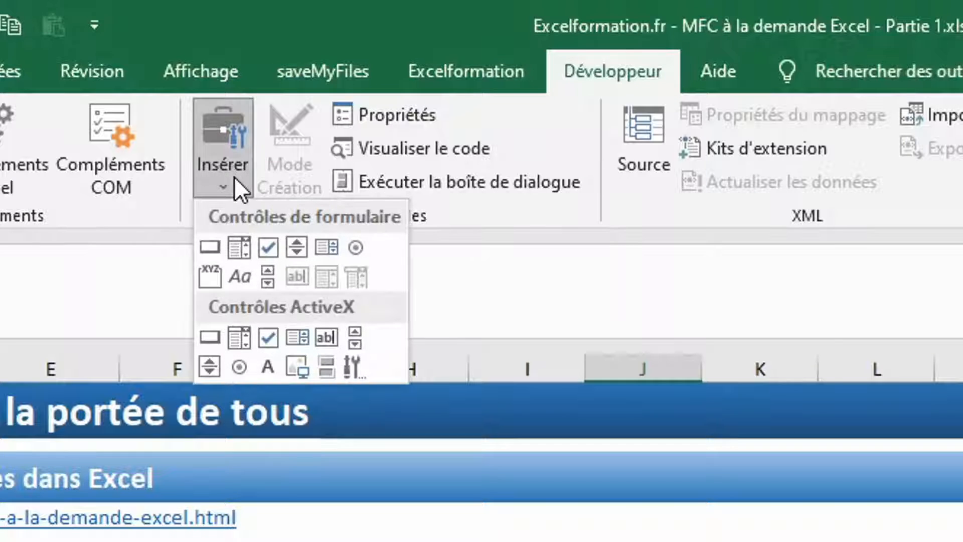
click(270, 248)
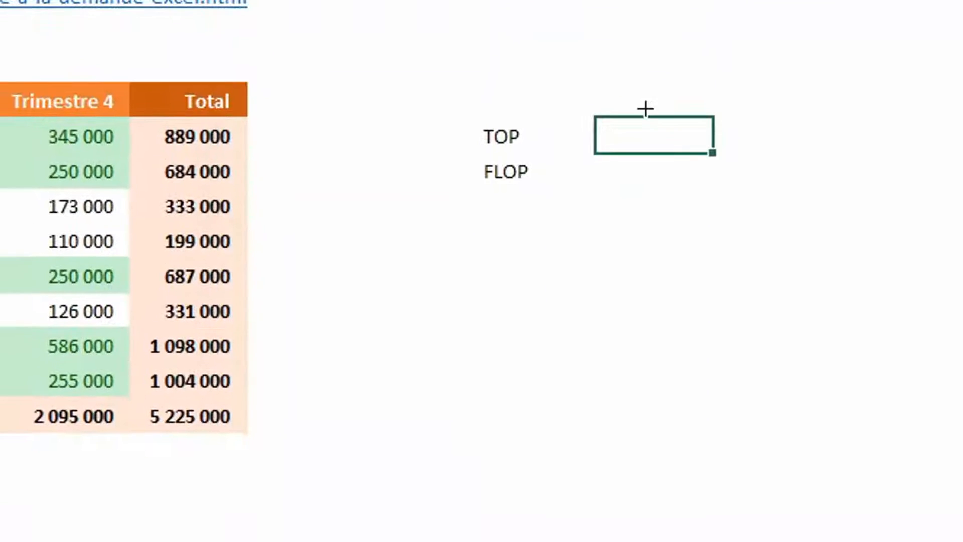
drag(617, 121, 670, 133)
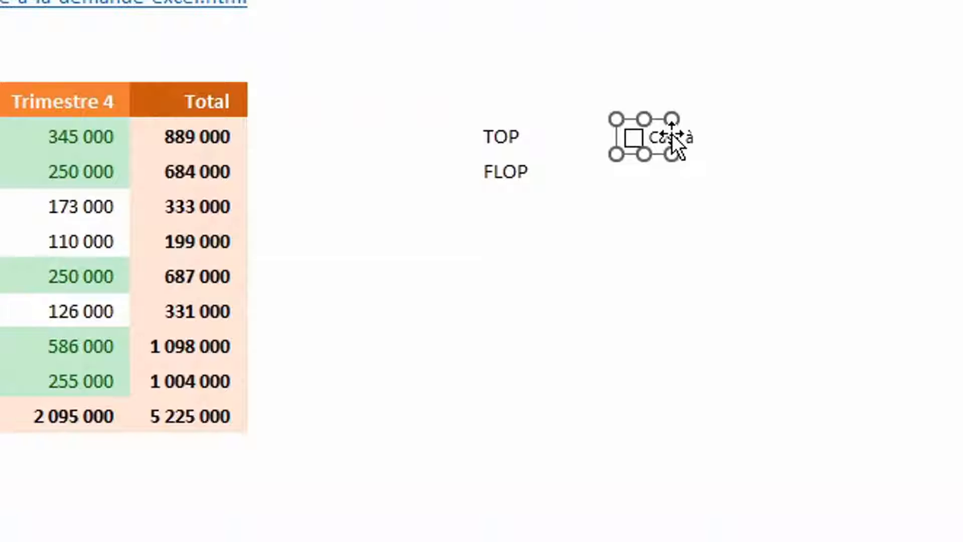
click(664, 134)
click(636, 243)
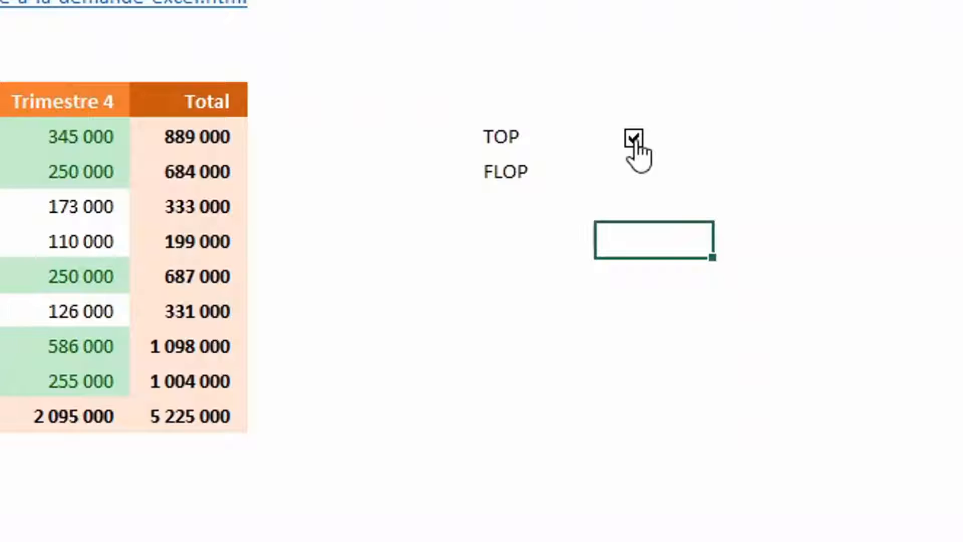
click(634, 139)
click(634, 139)
Step: Link the TOP check box to cell $J$9 and turn on Ombrage 3D in its control format
right_click(635, 141)
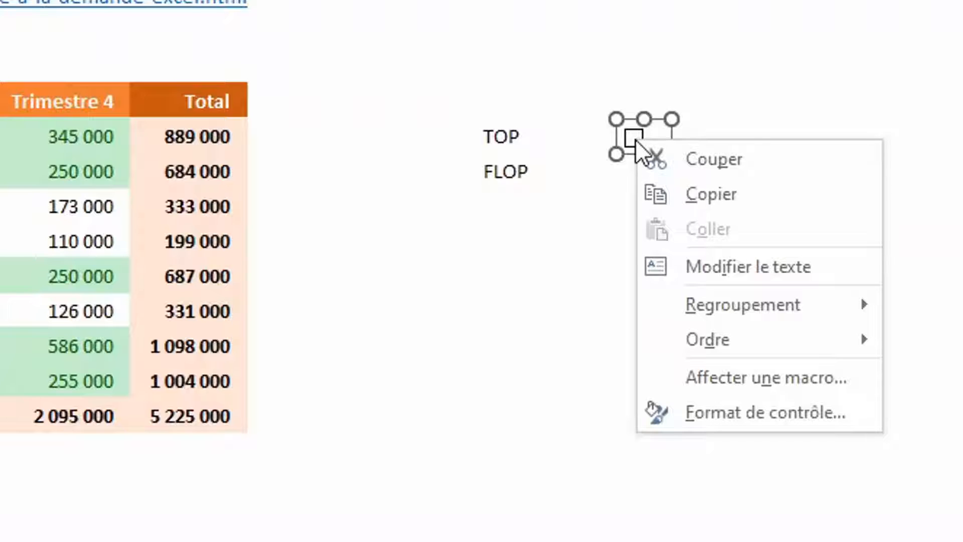
click(717, 412)
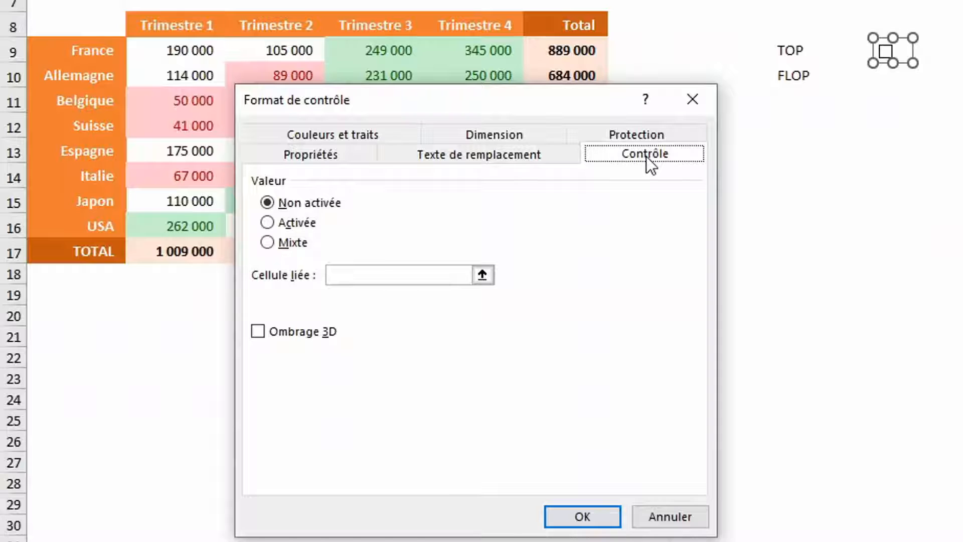
click(483, 274)
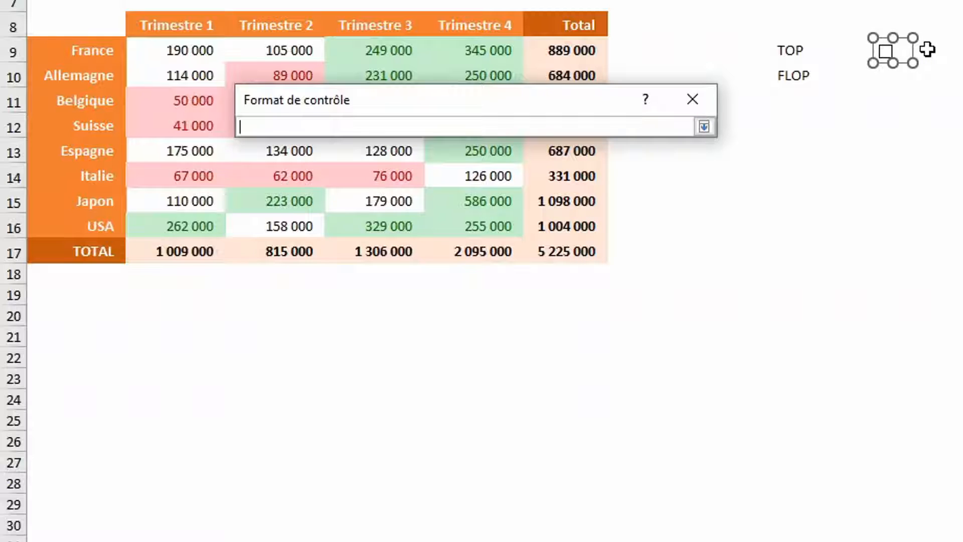
click(927, 49)
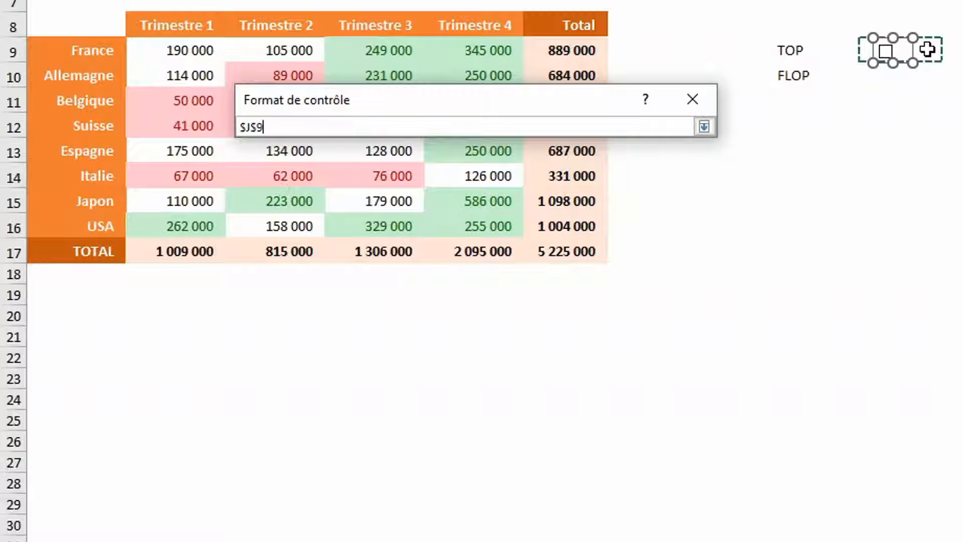
key(Return)
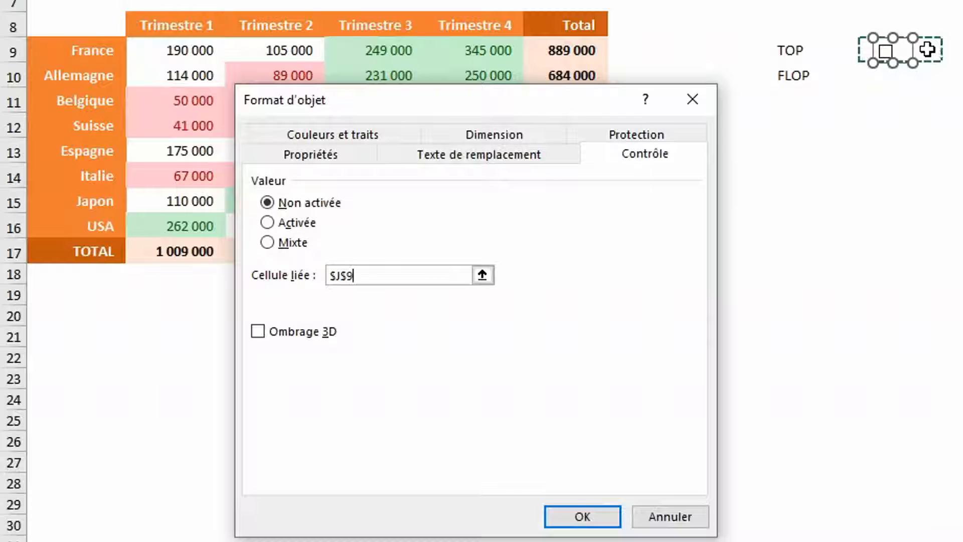
click(274, 331)
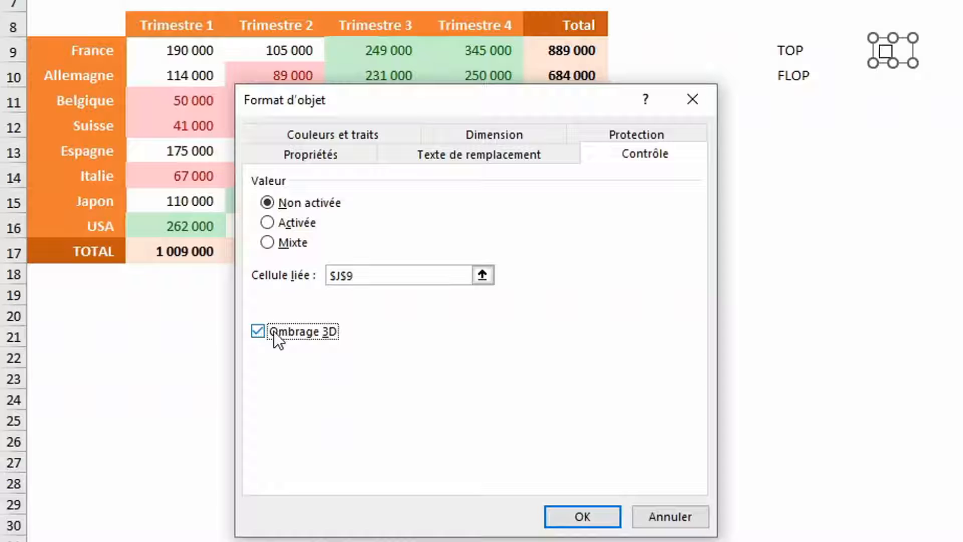
click(566, 518)
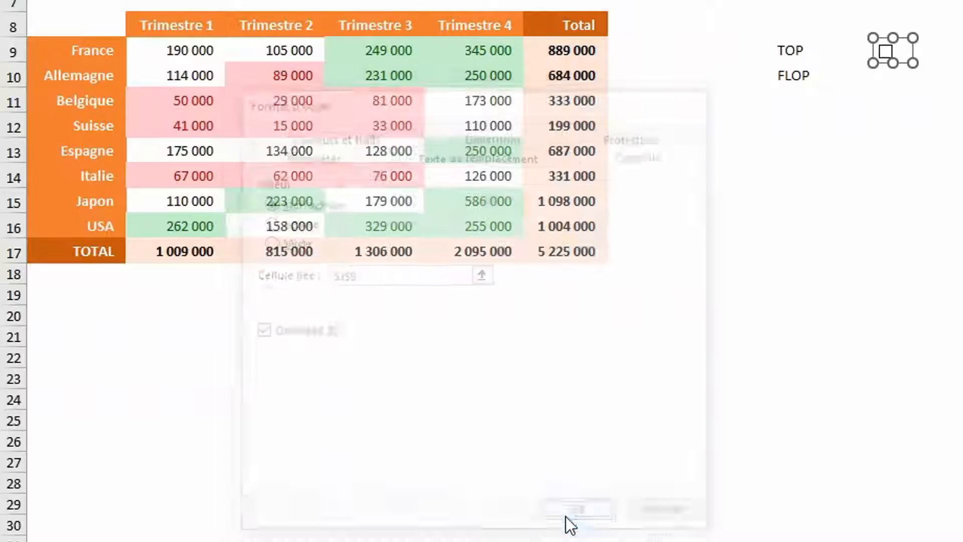
click(907, 102)
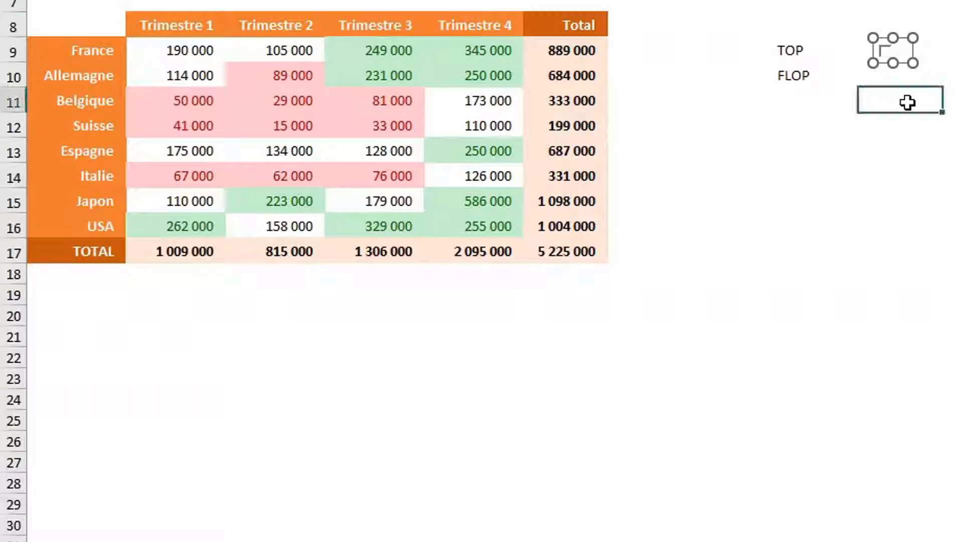
Step: Tick the TOP check box, copy cell J9 with its check box into J10 beside FLOP, and test the copied check box
click(884, 53)
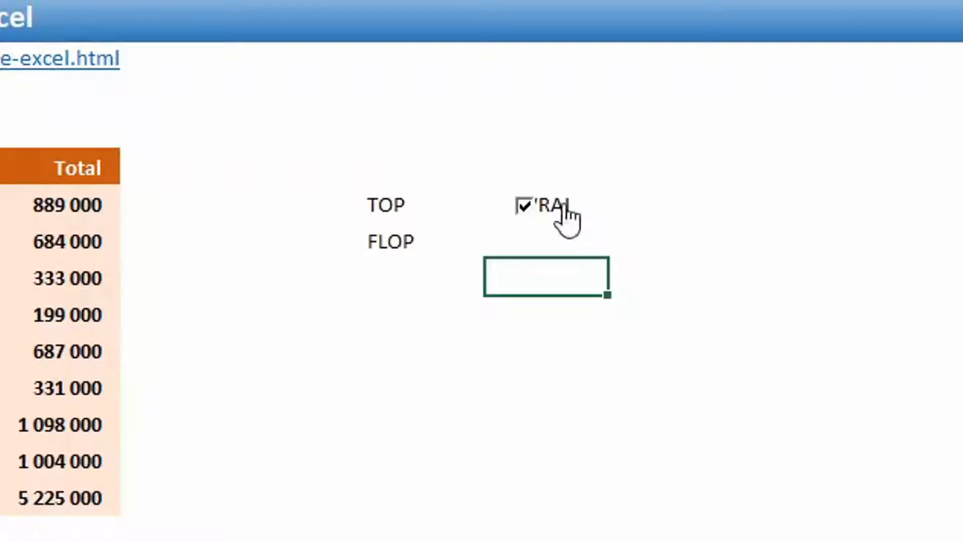
click(587, 205)
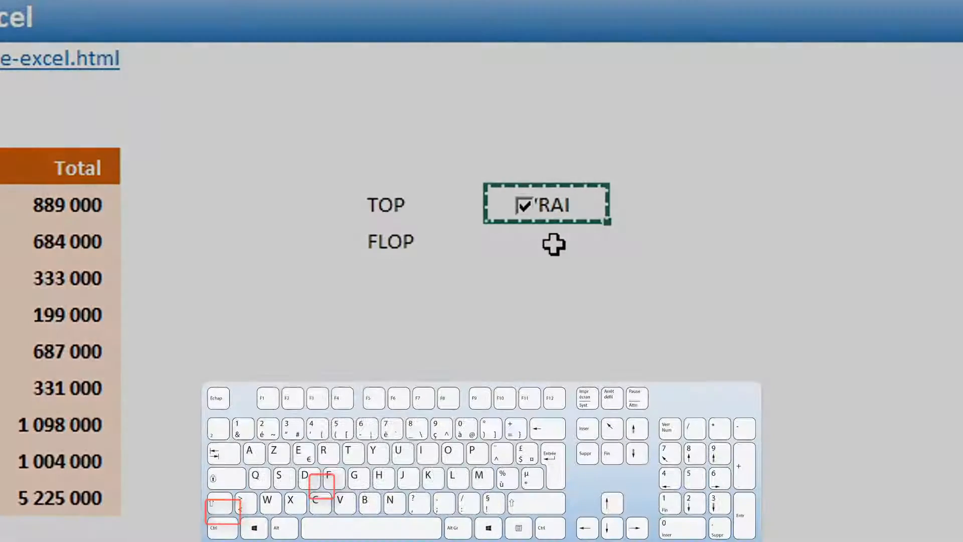
click(552, 242)
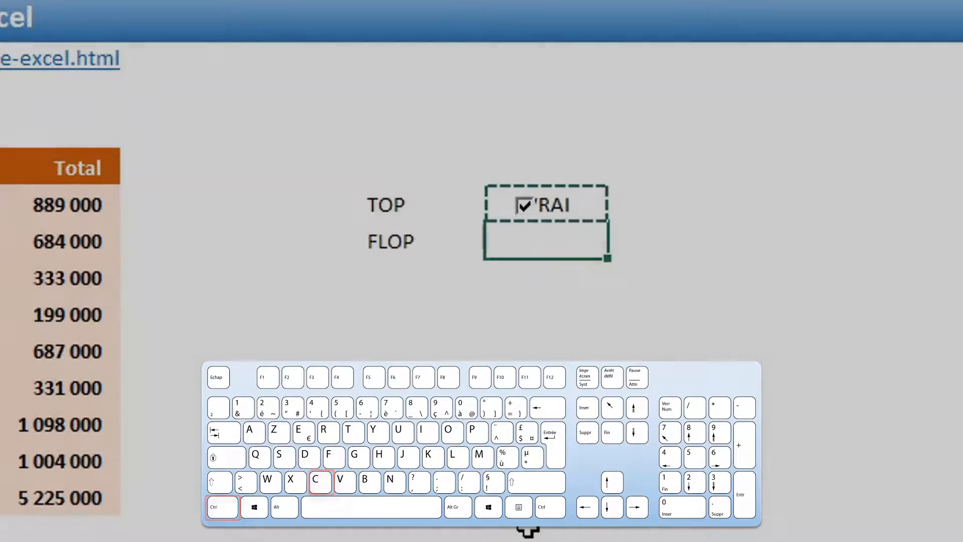
key(ctrl+v)
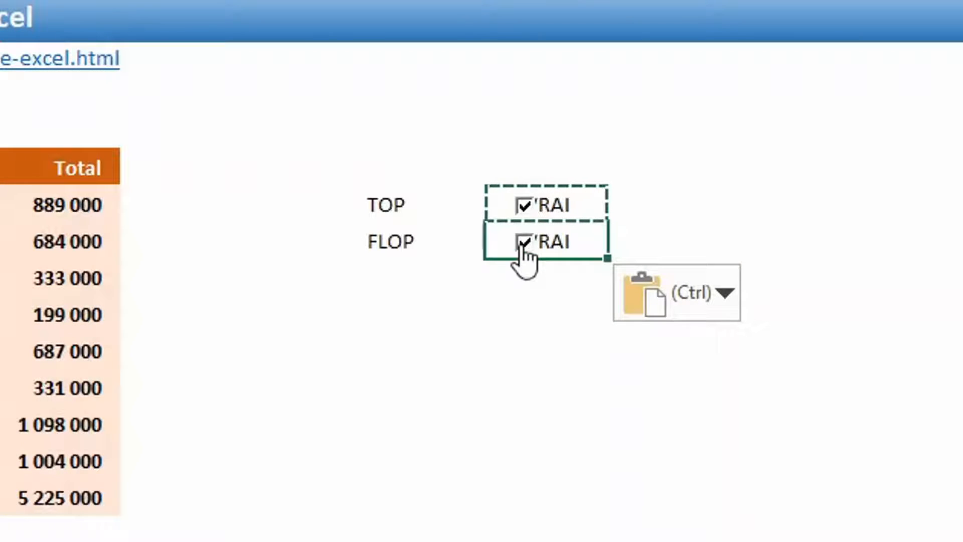
click(523, 242)
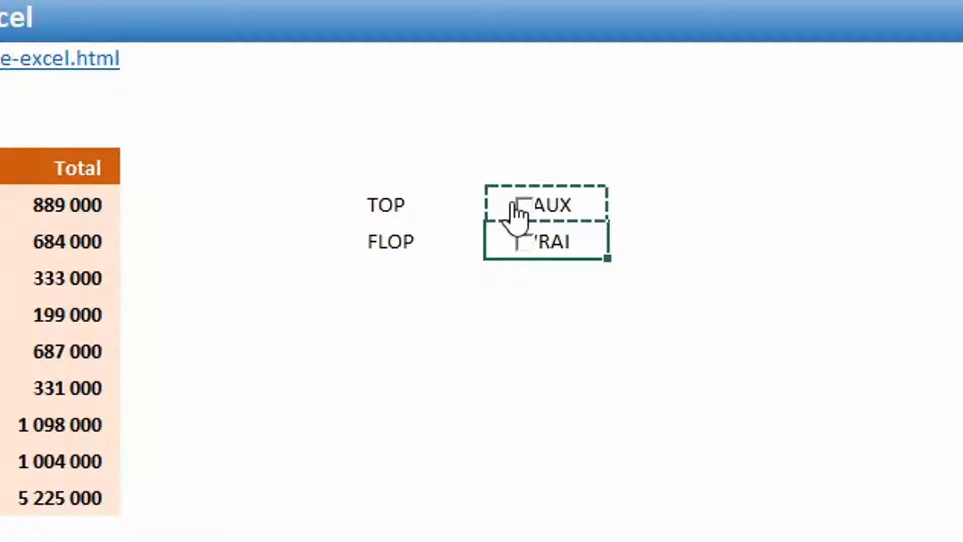
Step: Link the FLOP check box to cell $J$10 in its control format
right_click(519, 243)
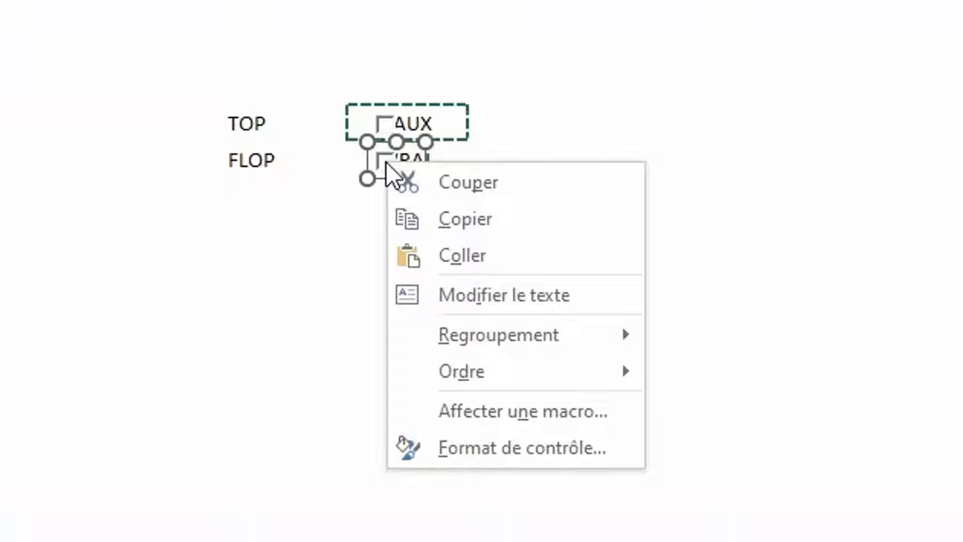
click(453, 447)
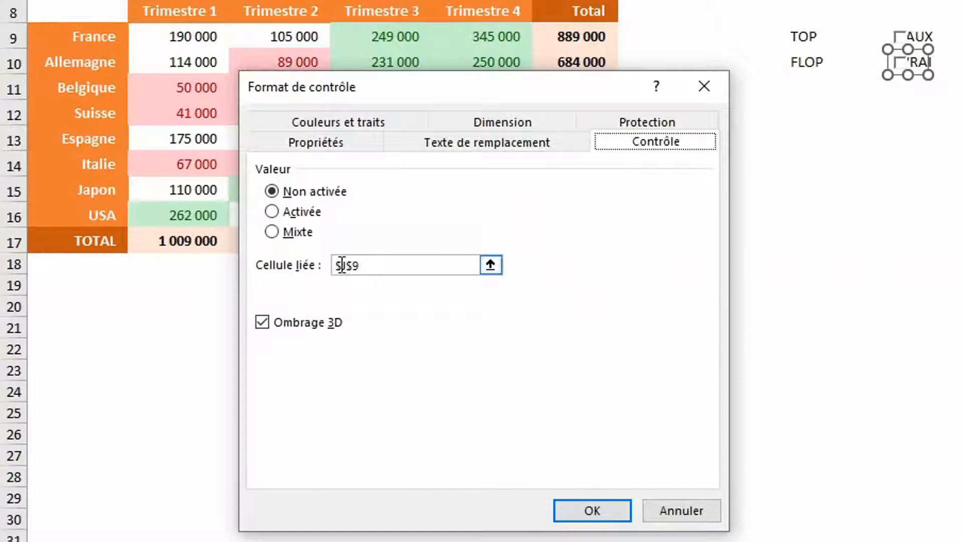
click(376, 265)
key(BackSpace)
text(10)
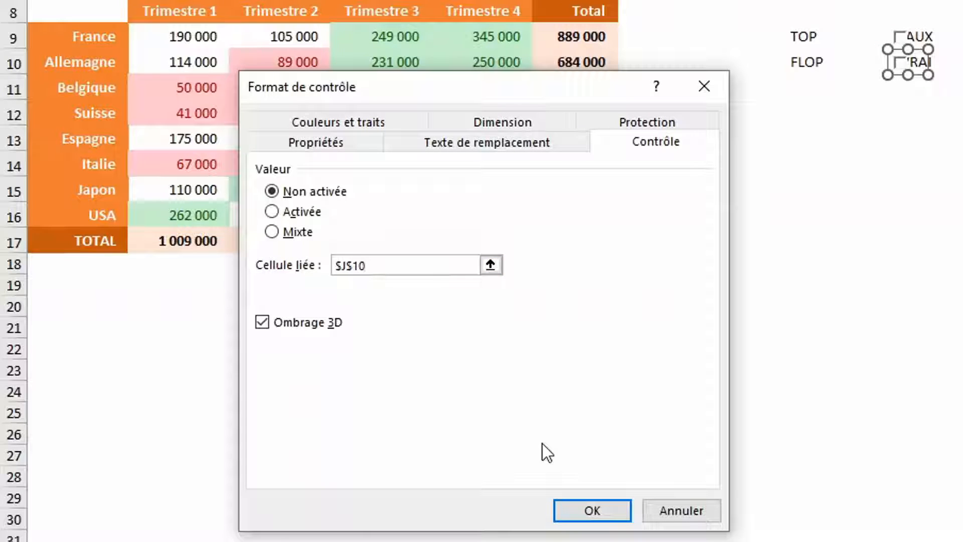
click(580, 511)
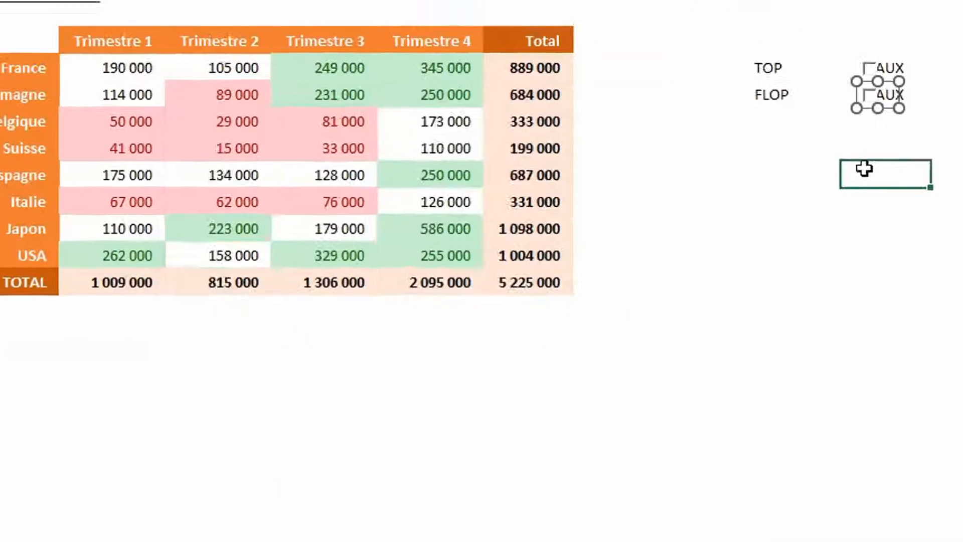
Step: Deselect the FLOP control, and tick both the FLOP and TOP check boxes
click(863, 169)
click(868, 100)
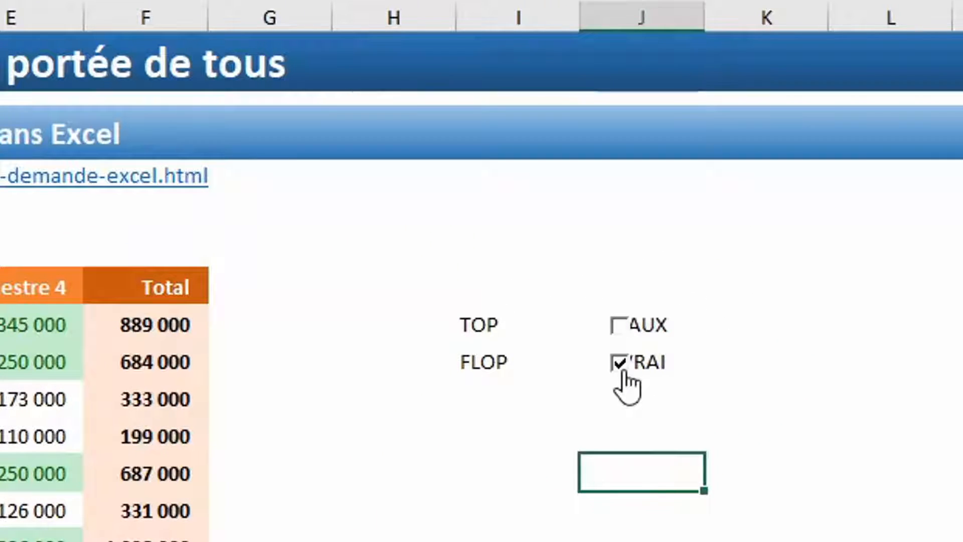
click(621, 326)
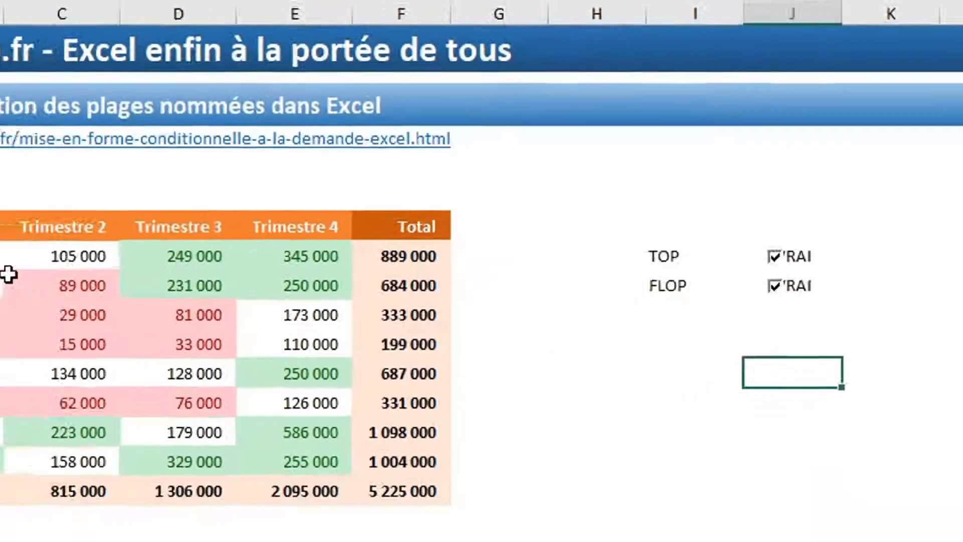
Step: Edit the Bas 10 conditional formatting rule of B9:E16 and change its type to one that uses a formula
drag(194, 215, 489, 388)
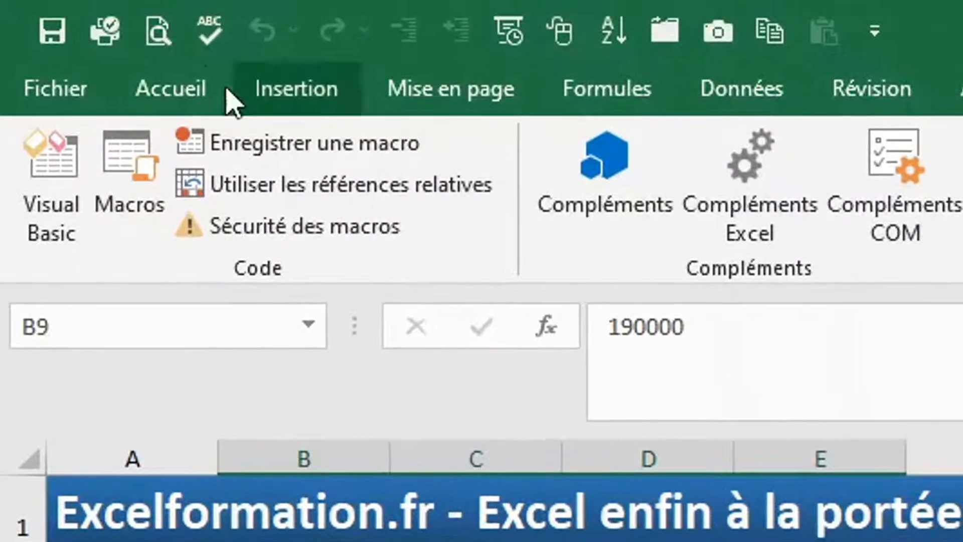
click(180, 82)
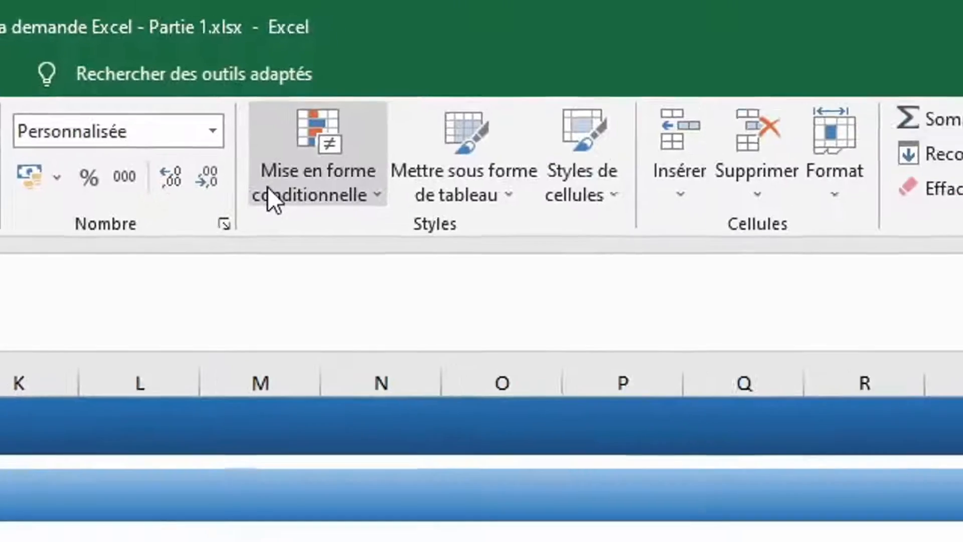
click(268, 191)
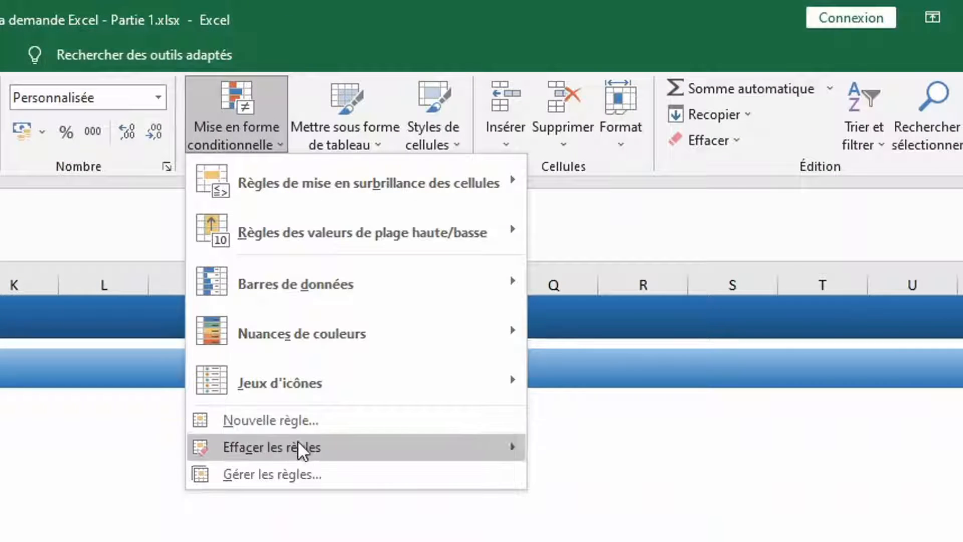
click(291, 472)
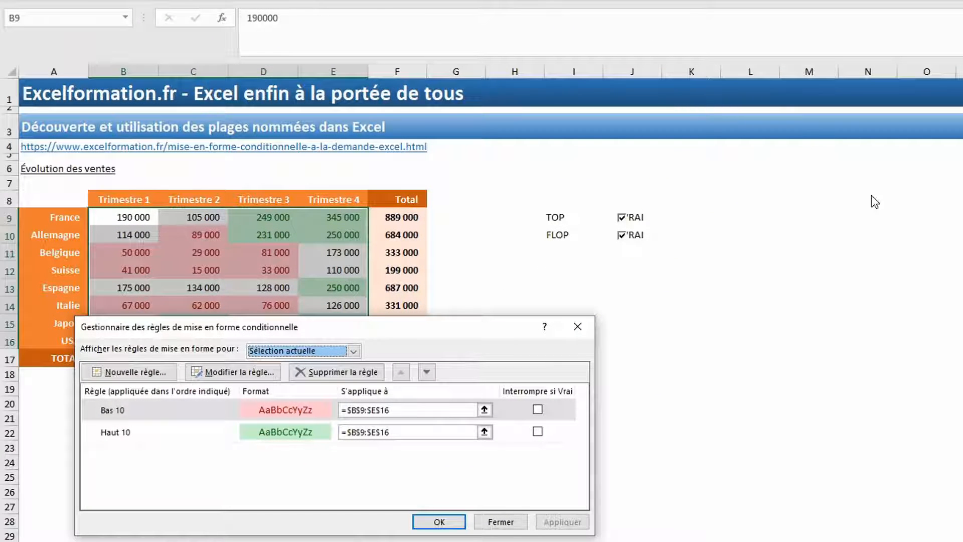
double_click(164, 408)
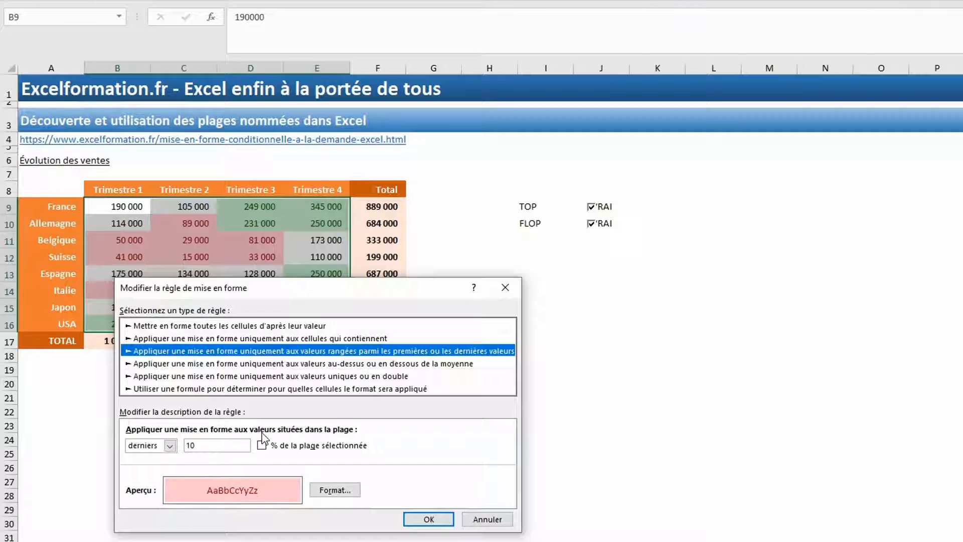
click(202, 390)
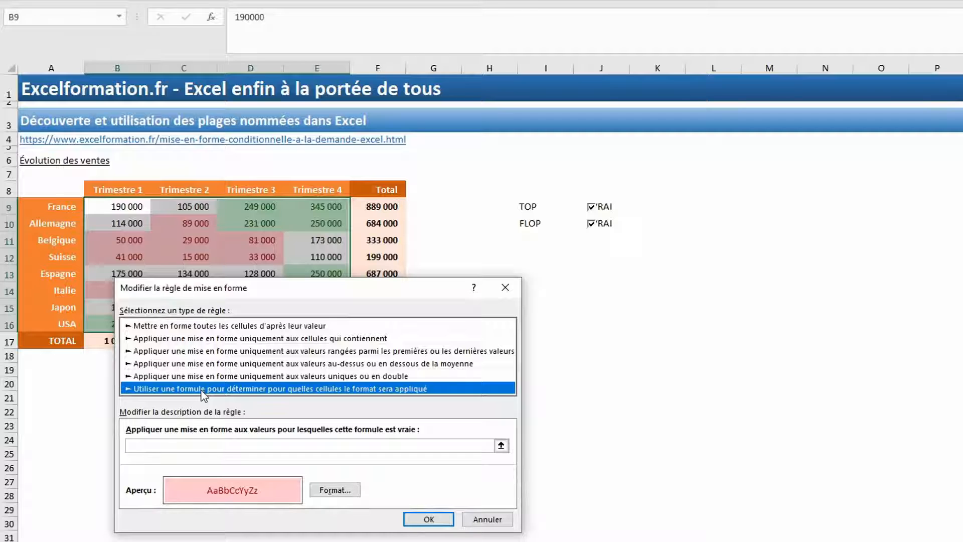
Step: Enter =rang(b9;$B$9:$E$16;1)<=10 as the formula of the red rule and apply it to the sales figures
click(178, 446)
text(=)
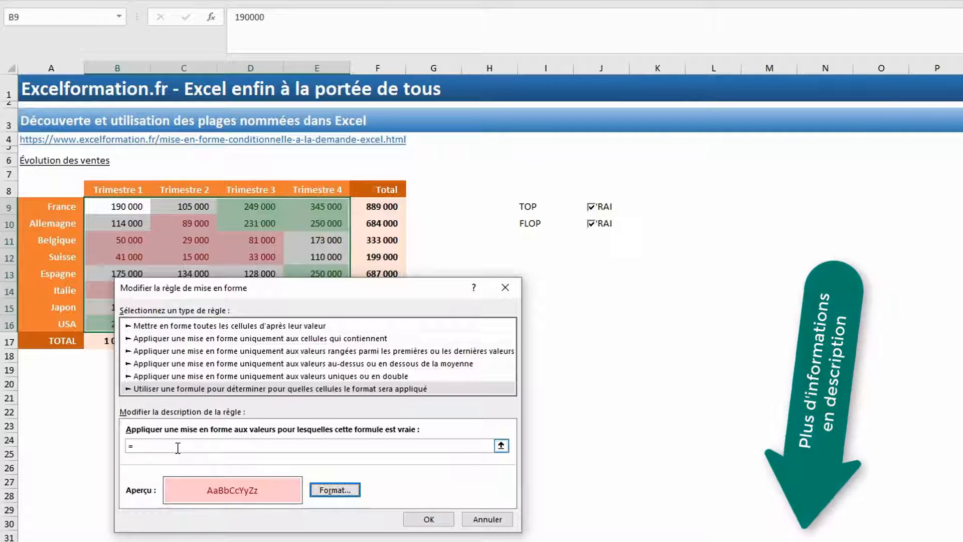
text(rang()
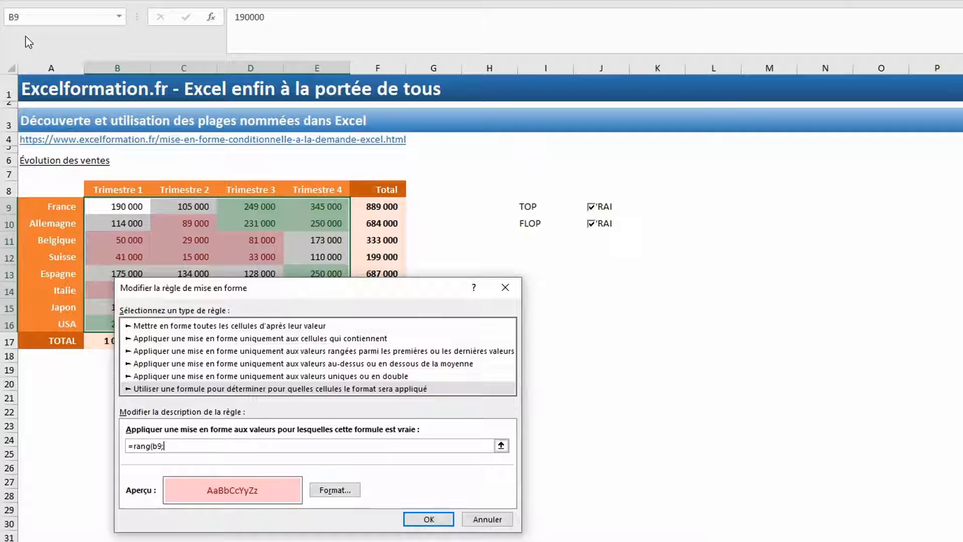
text(b9:)
drag(279, 296, 571, 218)
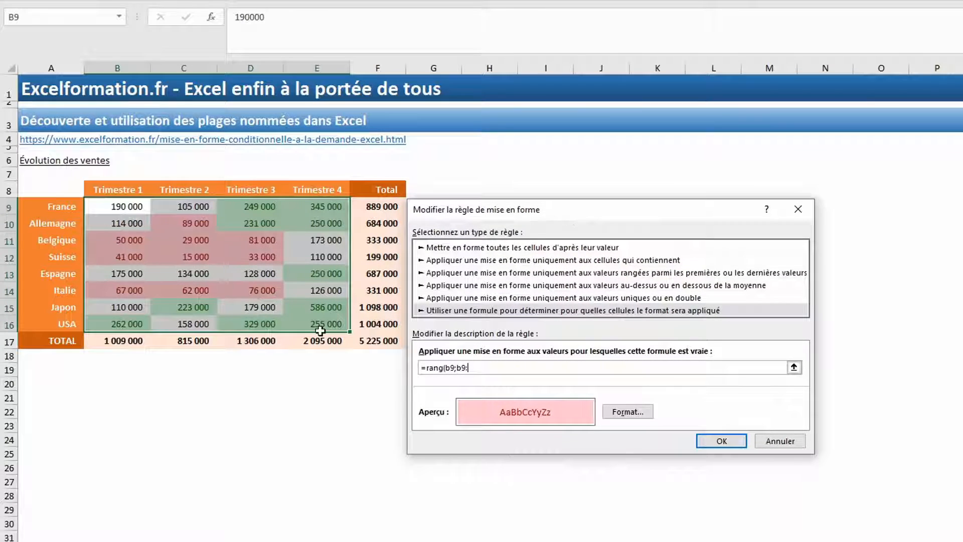
text(e16)
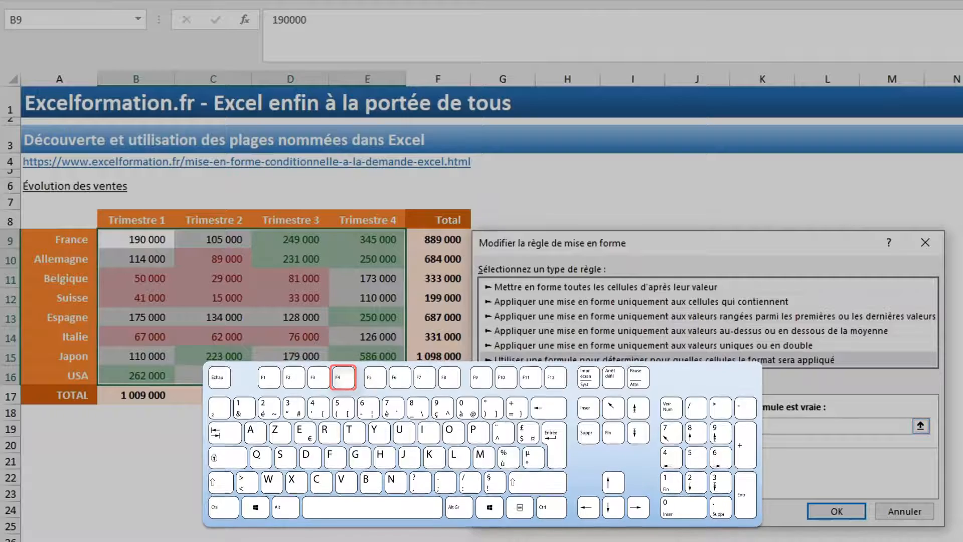
key(F4)
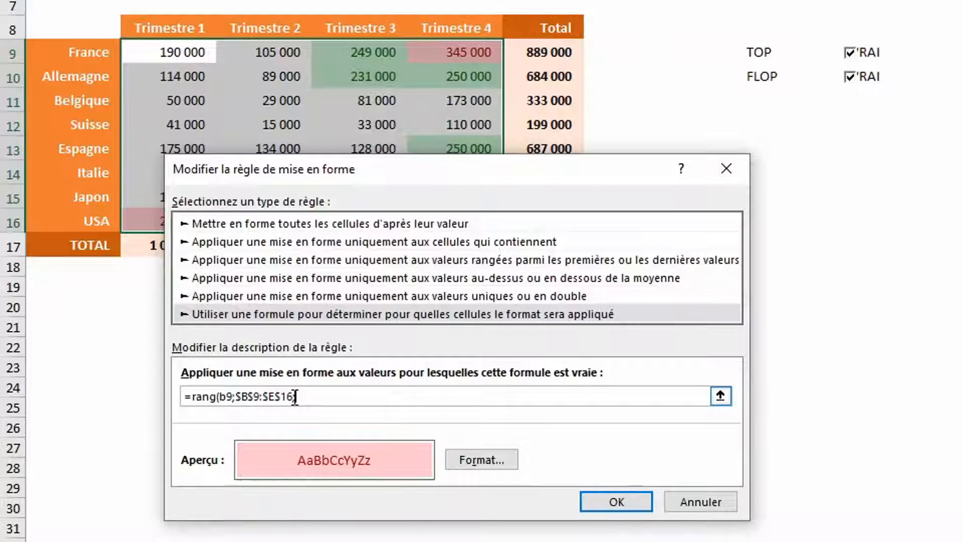
text(1)<=10)
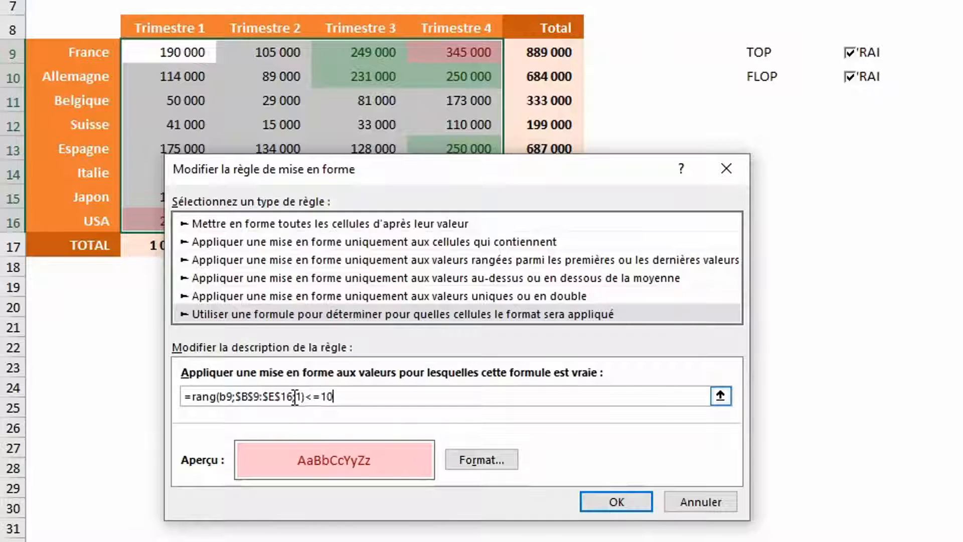
click(615, 503)
click(775, 467)
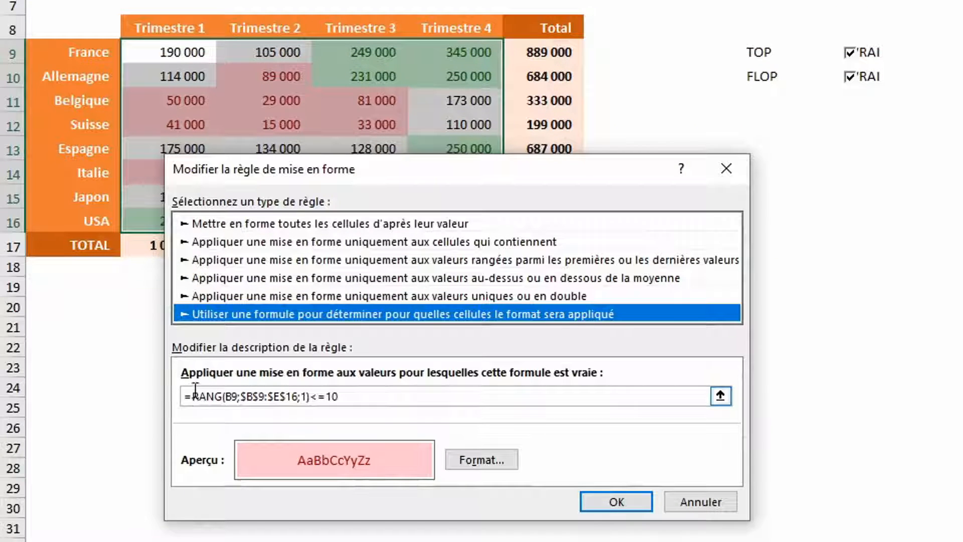
Step: Change the red rule's formula to =et(RANG(B9;$B$9:$E$16;1)<=10;$J$10=vrai), apply it and close the rules manager
click(193, 396)
text(et()
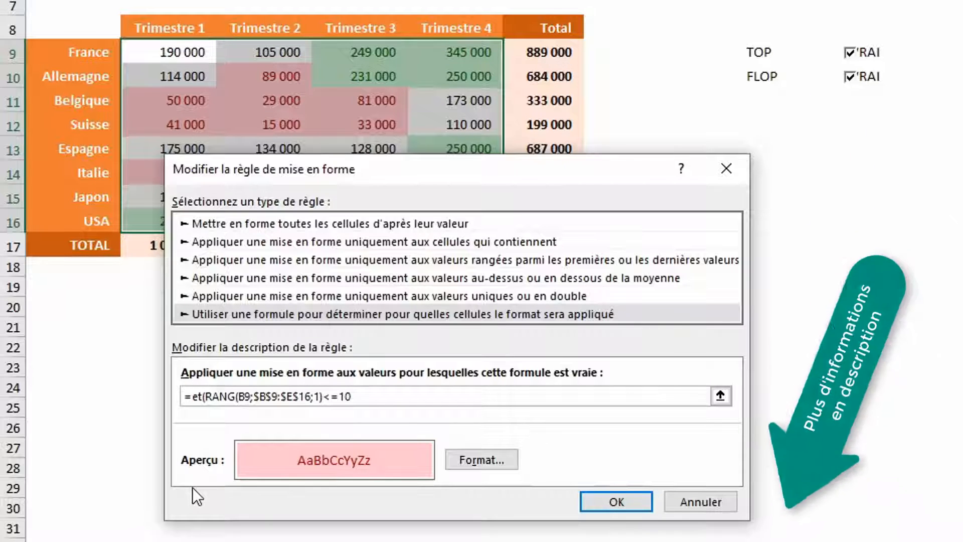
click(370, 398)
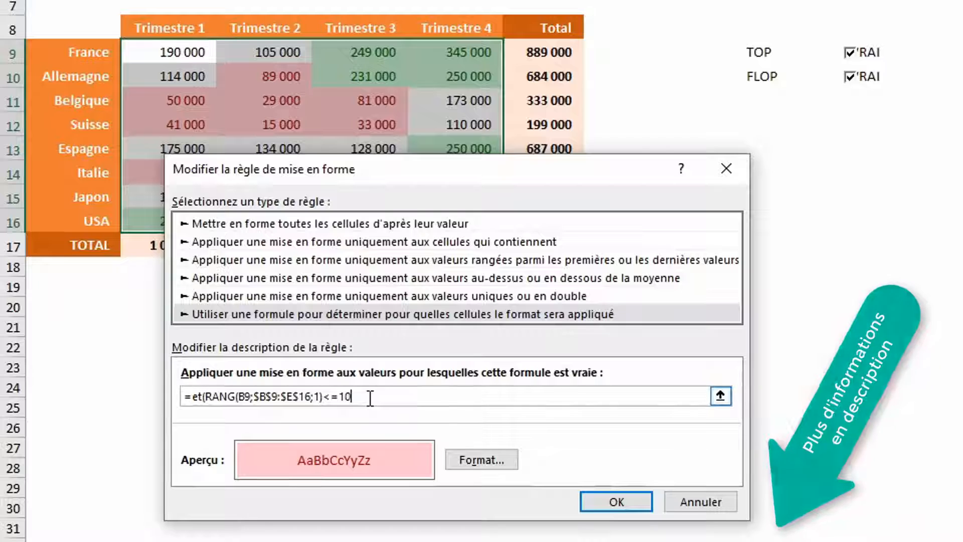
text(;)
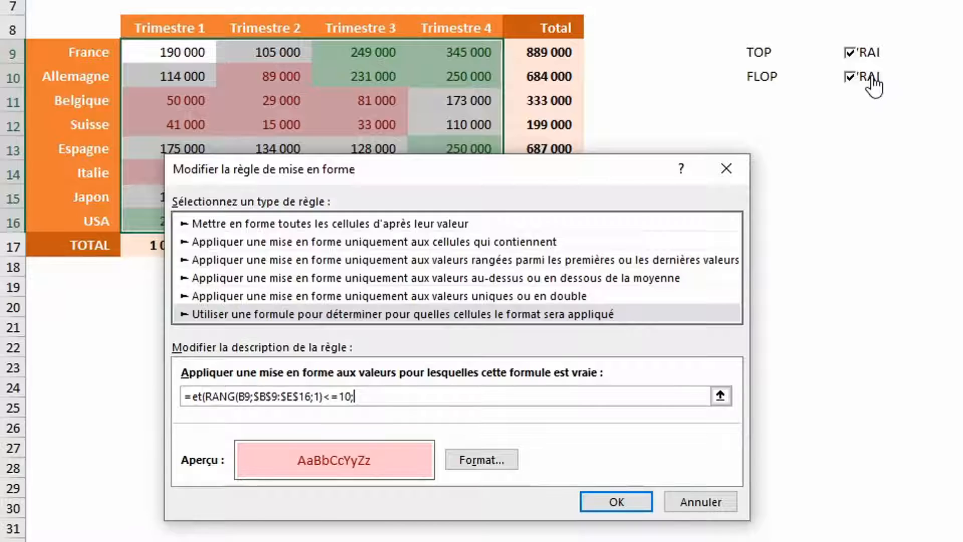
text(j10)
key(F4)
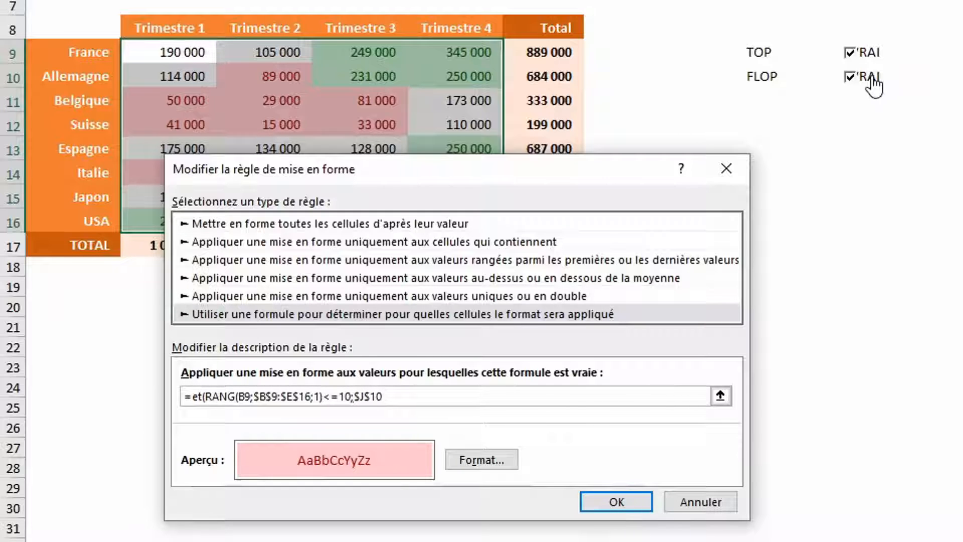
text(=vrai))
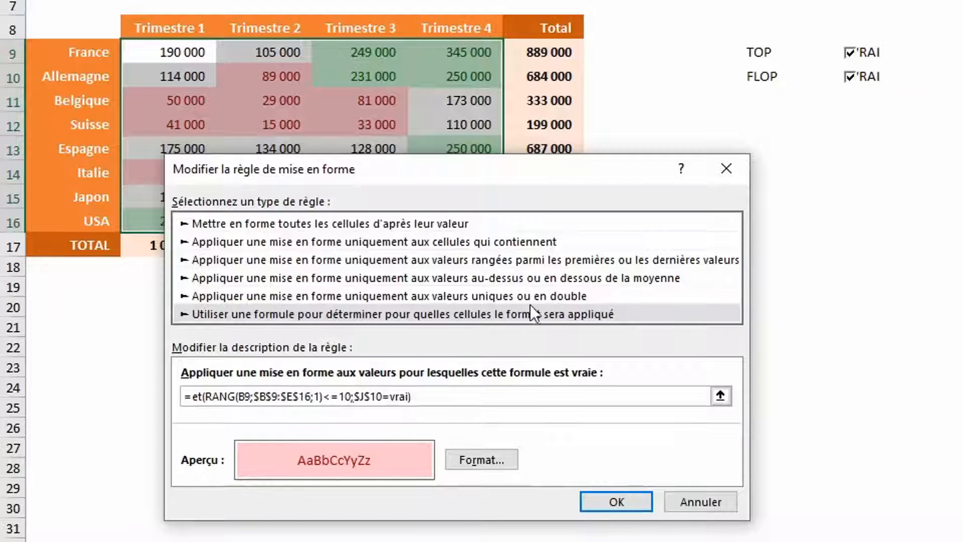
click(613, 501)
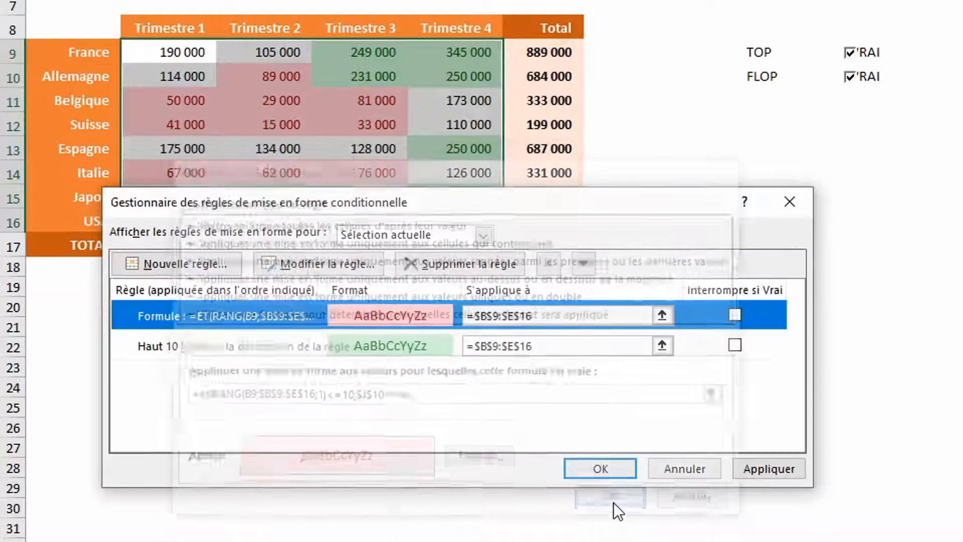
click(757, 467)
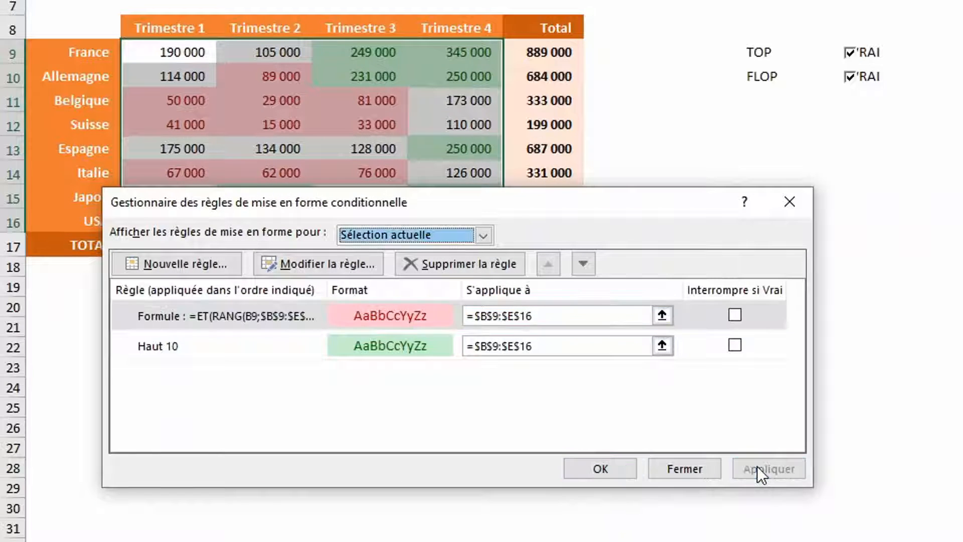
click(579, 471)
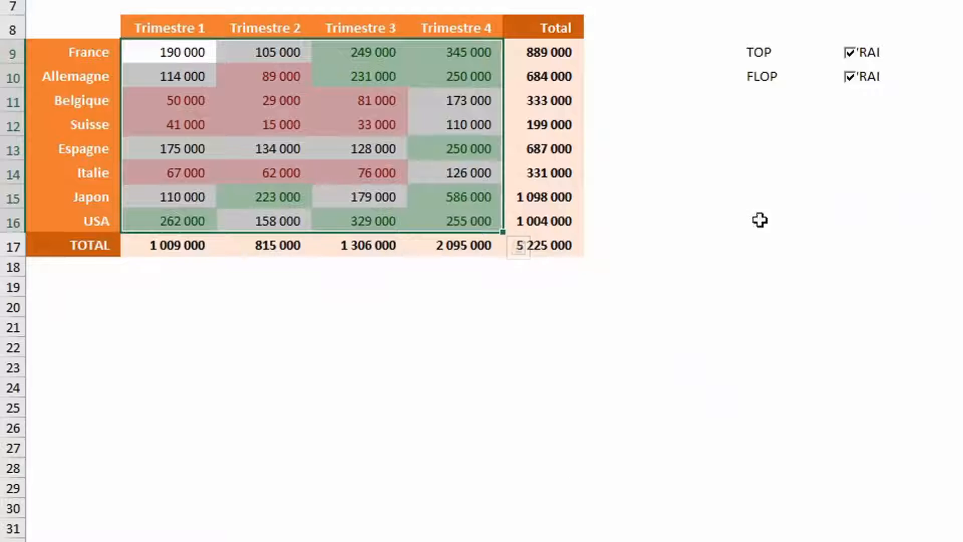
Step: Untick the FLOP check box to switch off the lowest-value highlighting, and display the developer tools
click(834, 128)
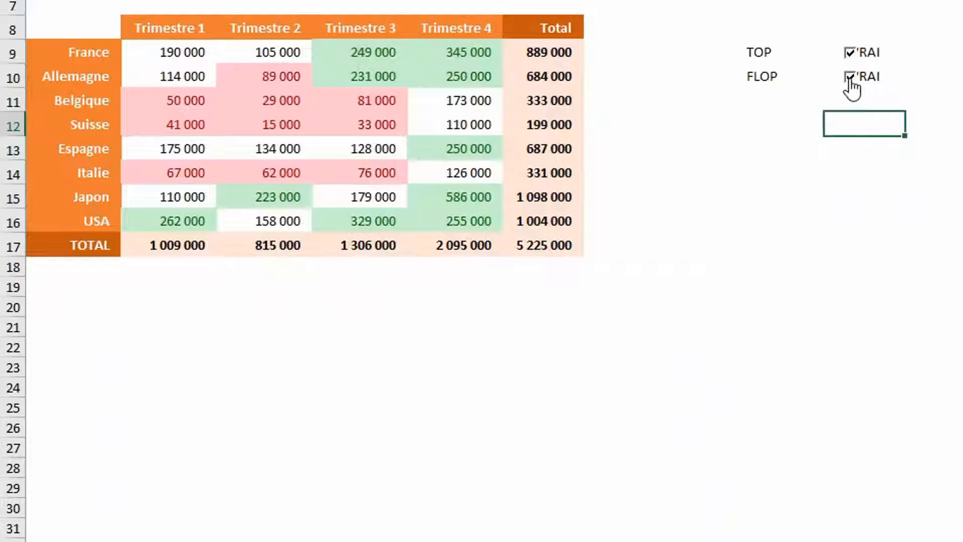
click(849, 79)
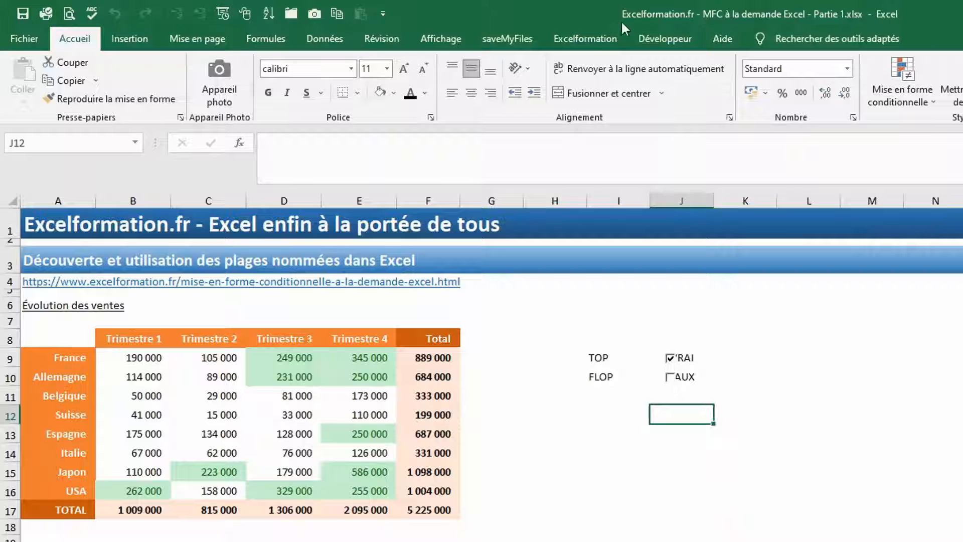
click(650, 38)
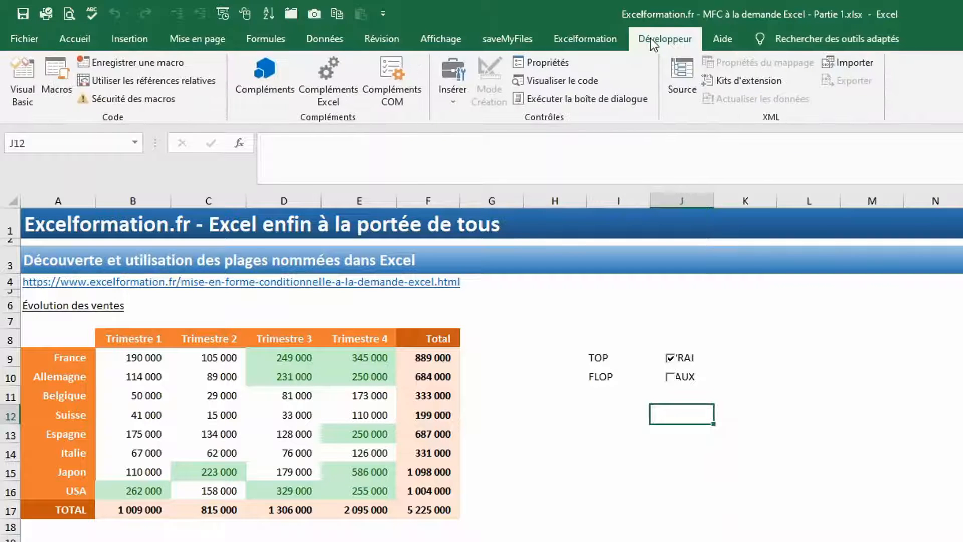
Step: Draw a small spin button form control beside the FLOP check box, in cell K10
click(457, 98)
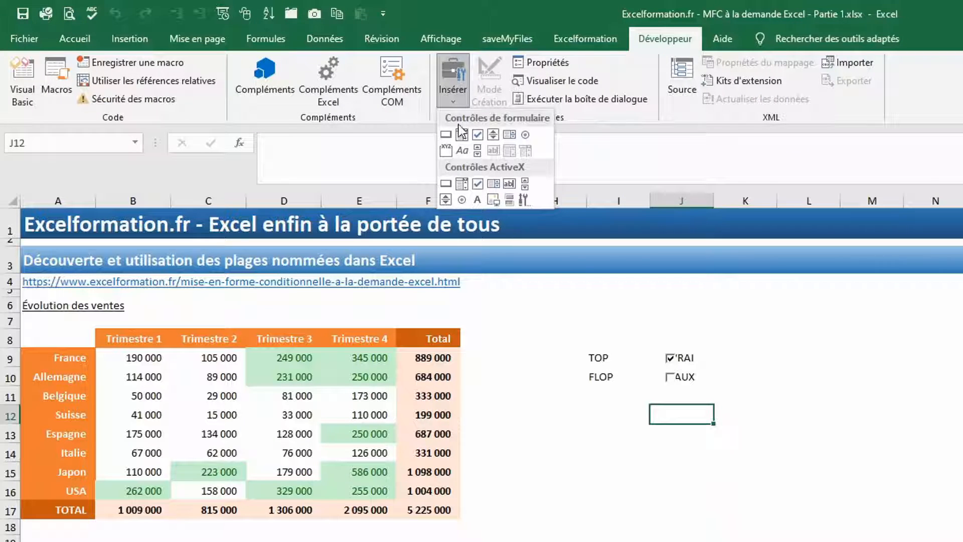
click(492, 135)
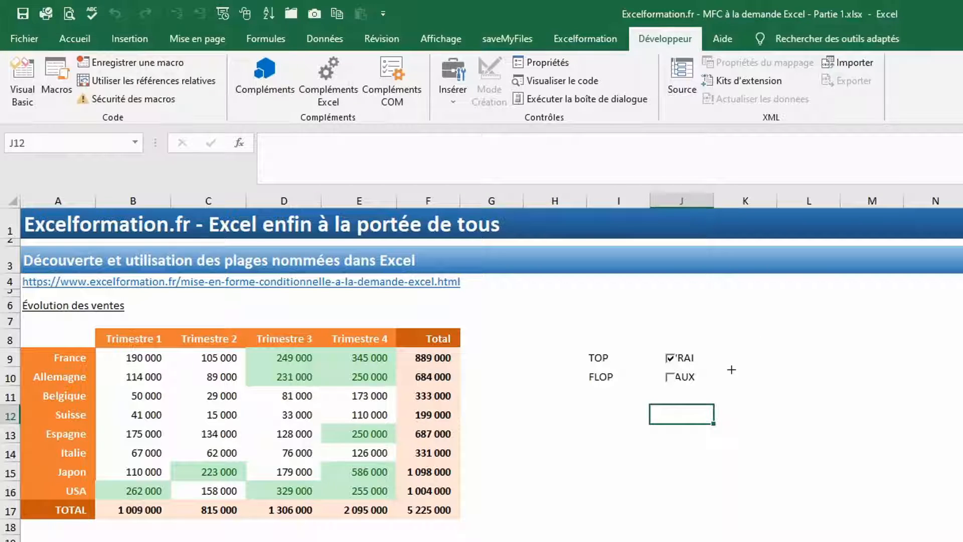
drag(731, 369, 744, 386)
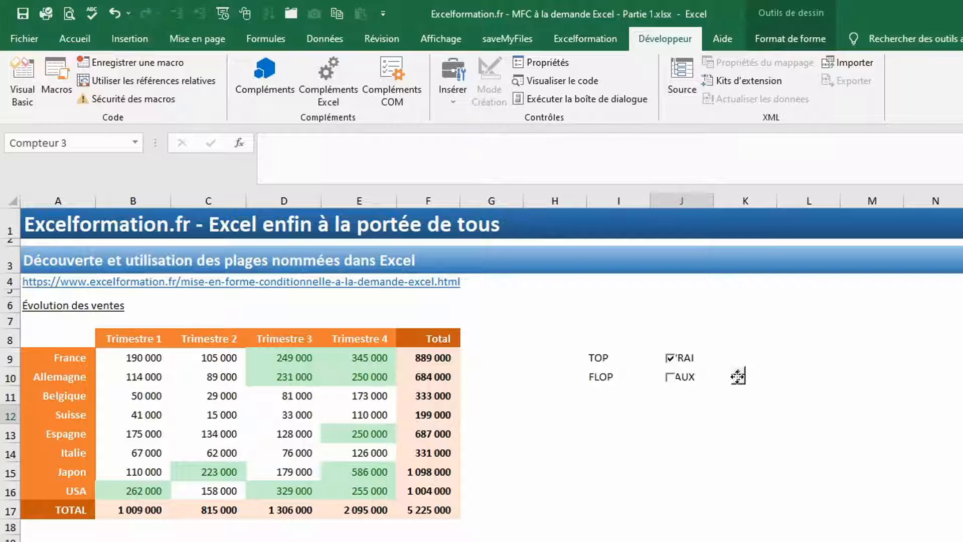
Step: Link the new FLOP spin button to cell $K$10 in its control format settings and confirm
right_click(737, 376)
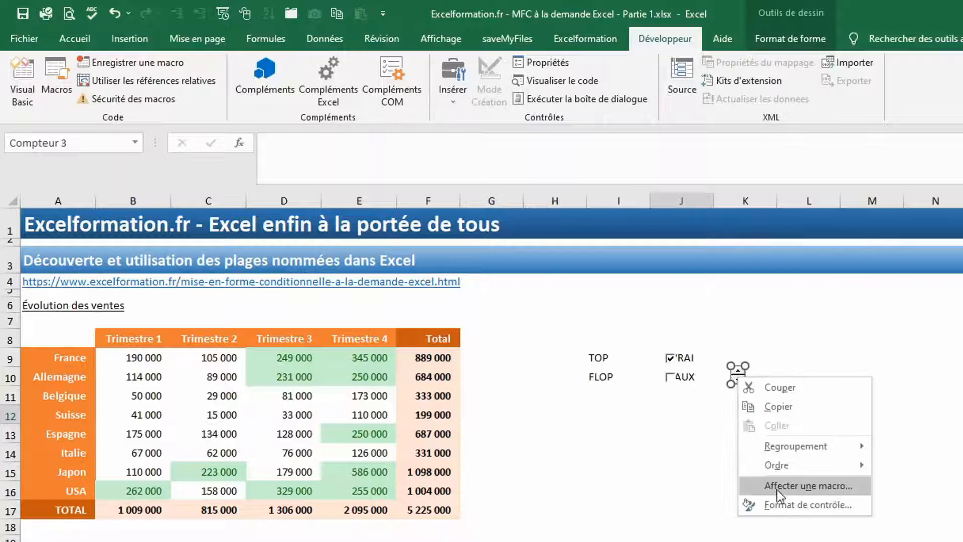
click(776, 505)
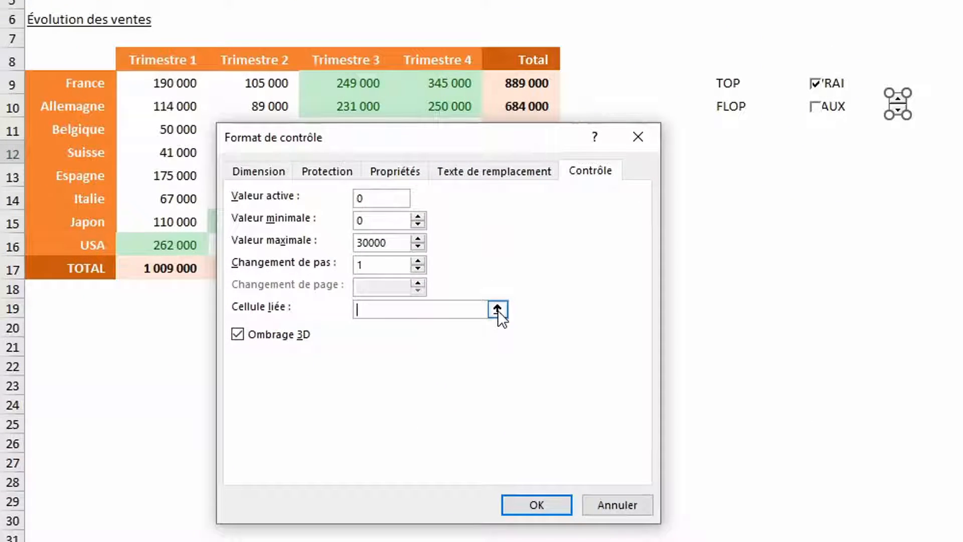
click(498, 309)
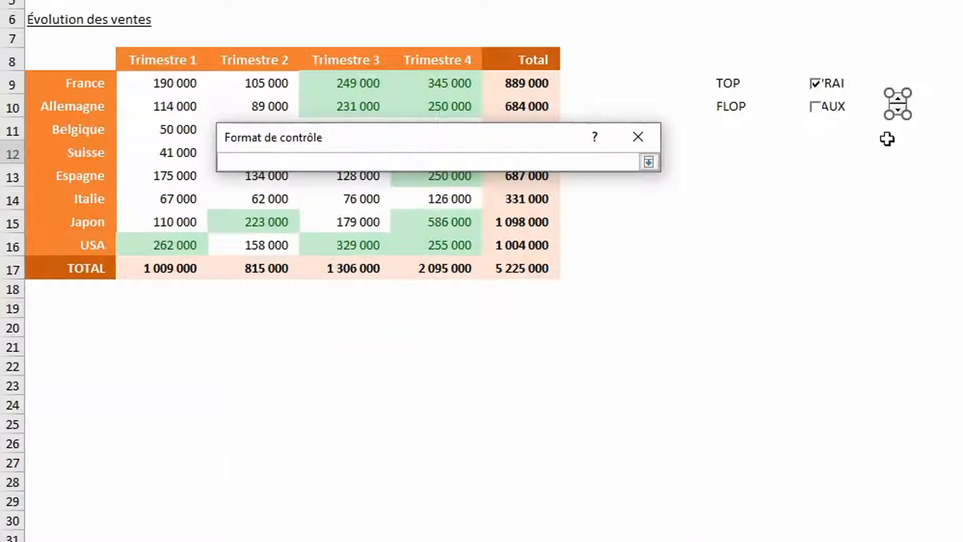
click(924, 106)
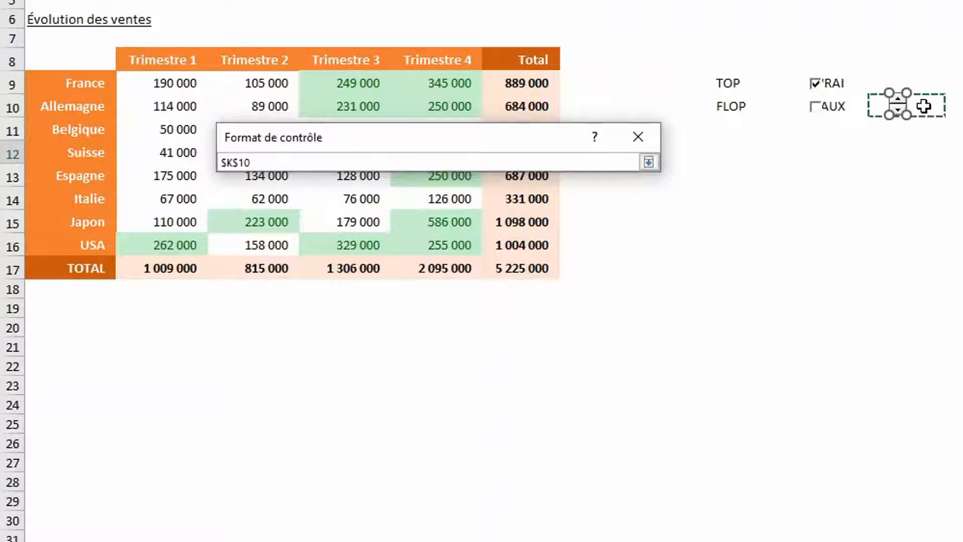
key(Return)
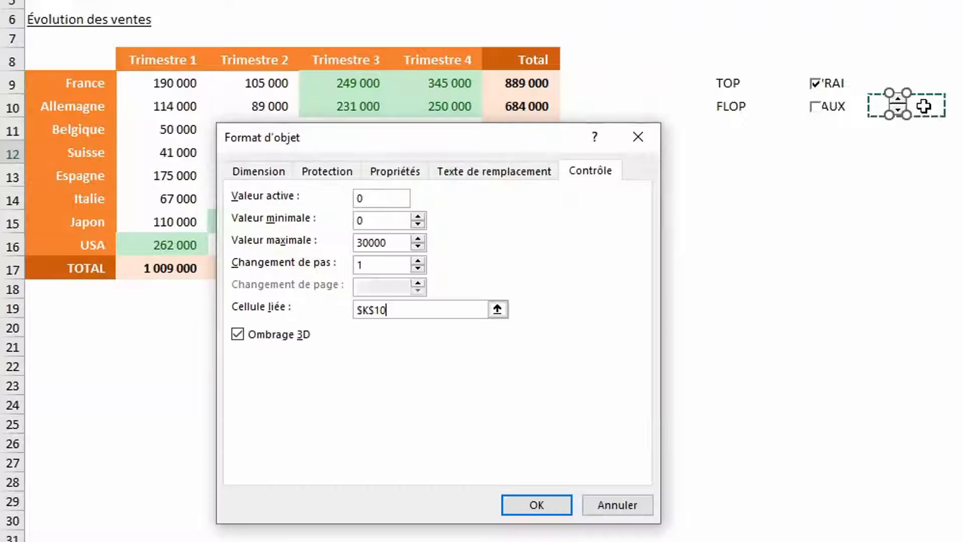
click(553, 504)
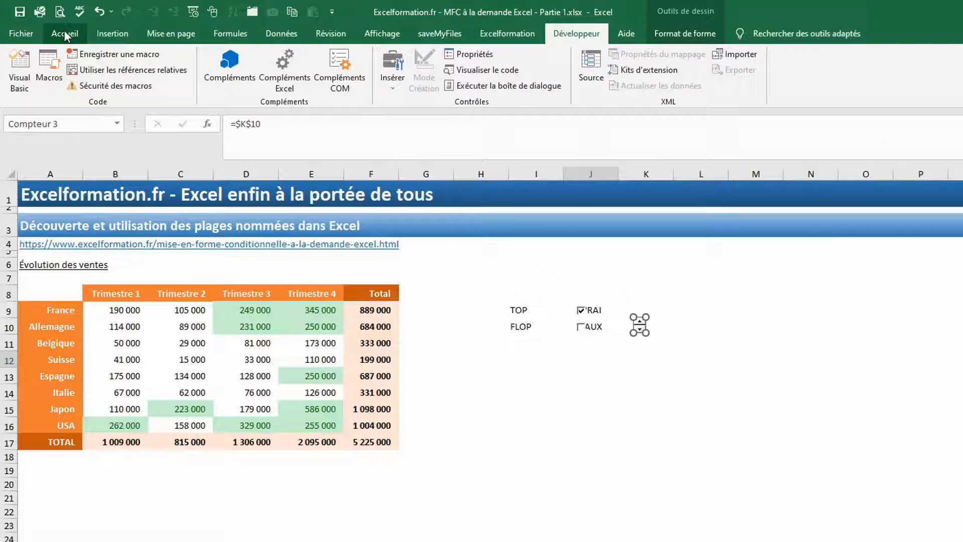
Step: In the red conditional formatting rule of B9:E16, replace the limit 10 in the formula with $K$10, apply it and close the rules manager
click(65, 34)
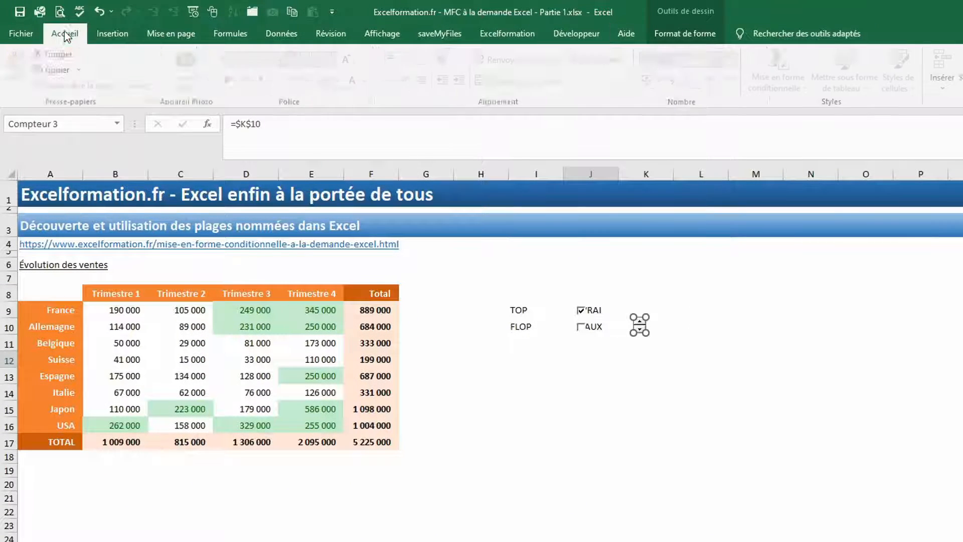
drag(98, 318, 307, 422)
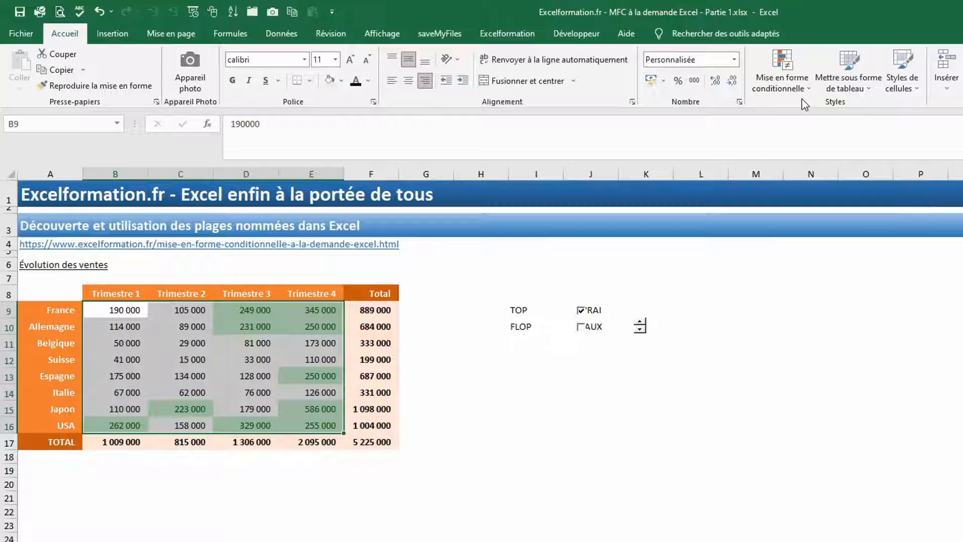
click(783, 78)
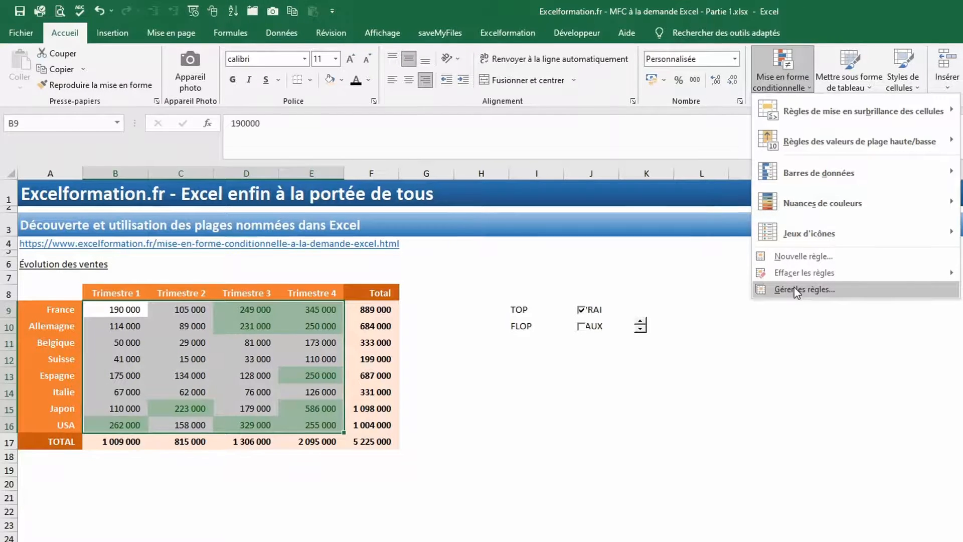
click(794, 290)
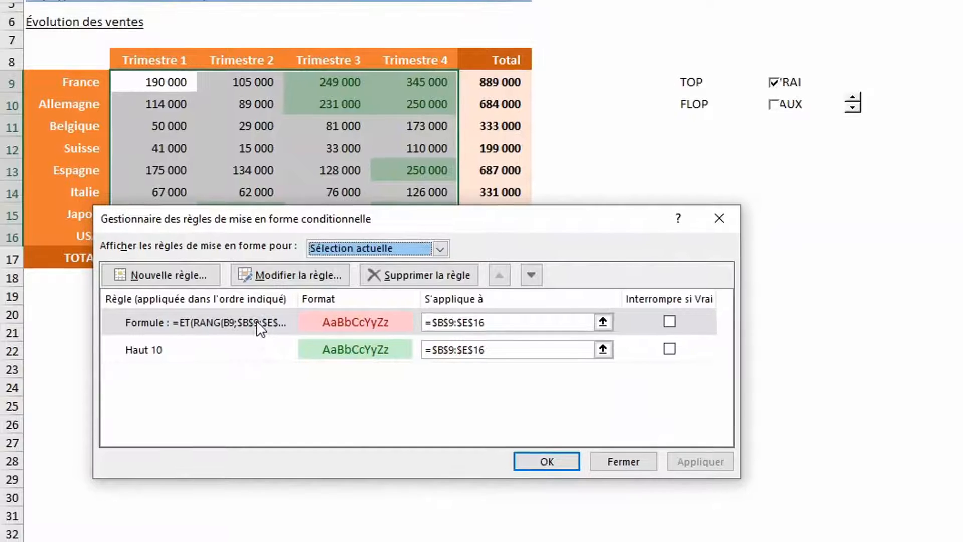
double_click(257, 320)
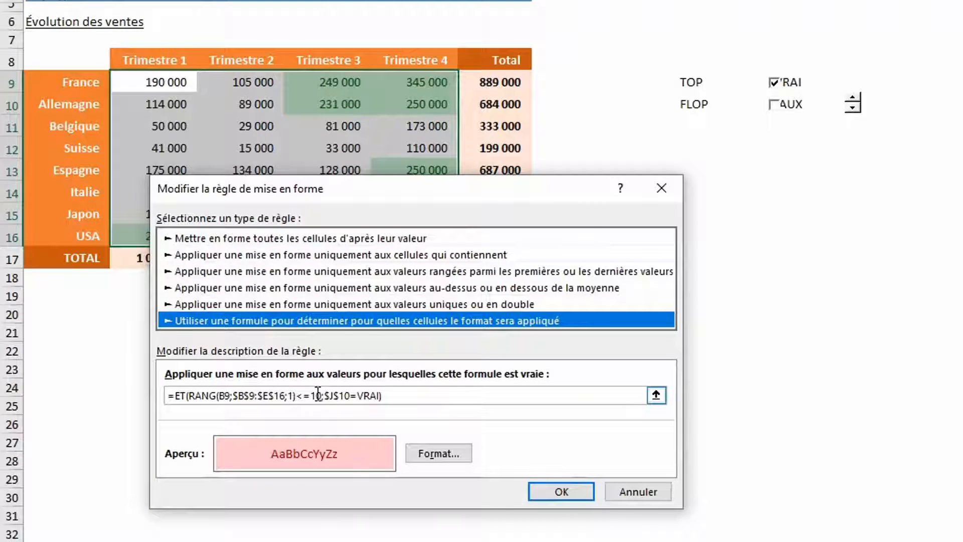
click(322, 395)
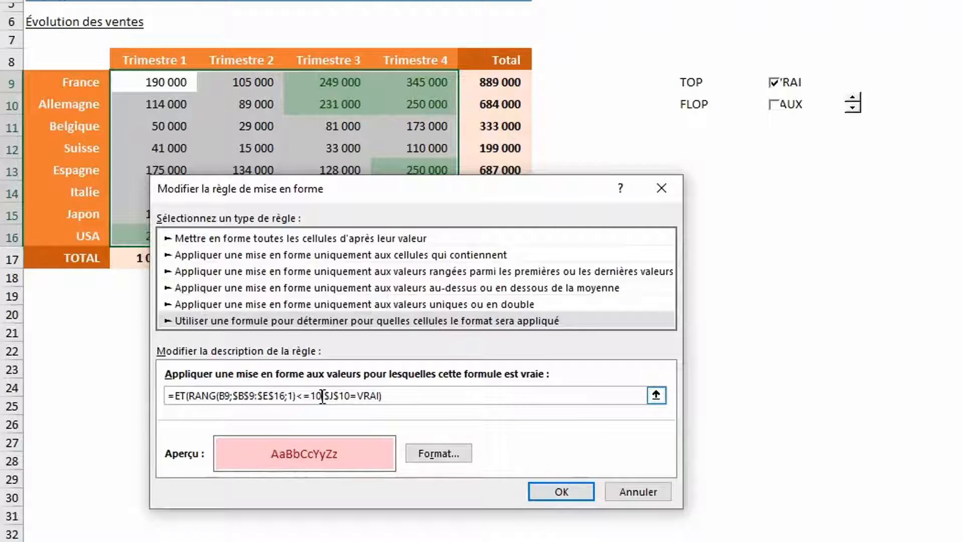
key(BackSpace)
key(BackSpace)
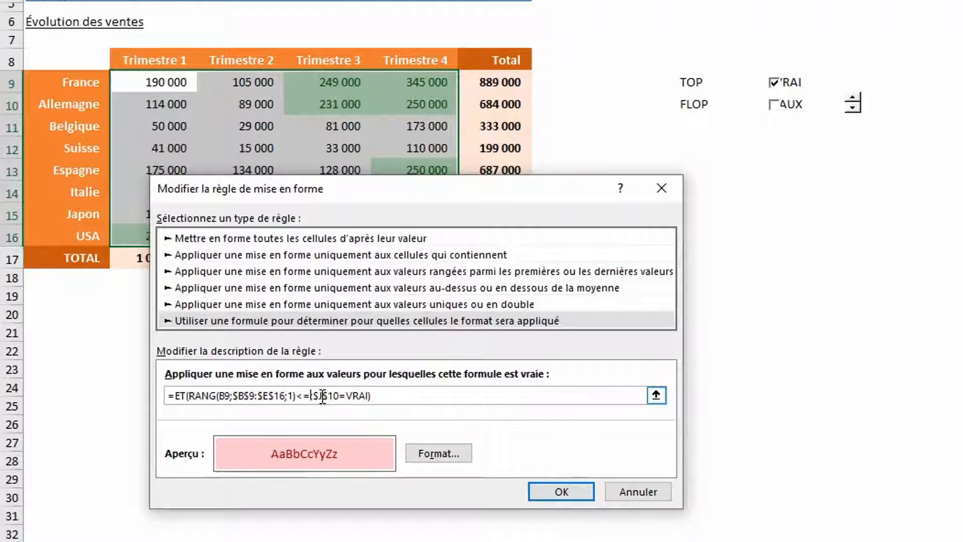
text(;1)<=k1)
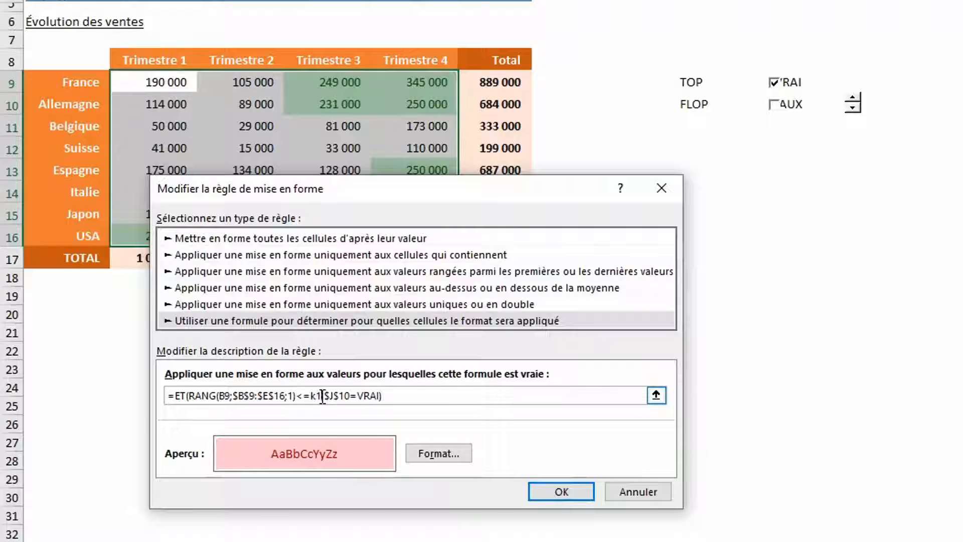
text(0;)
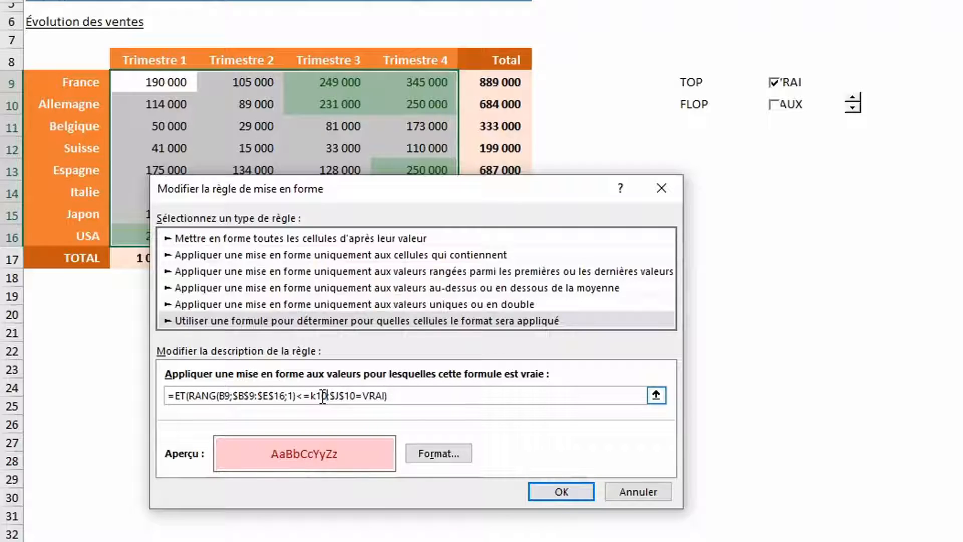
key(F4)
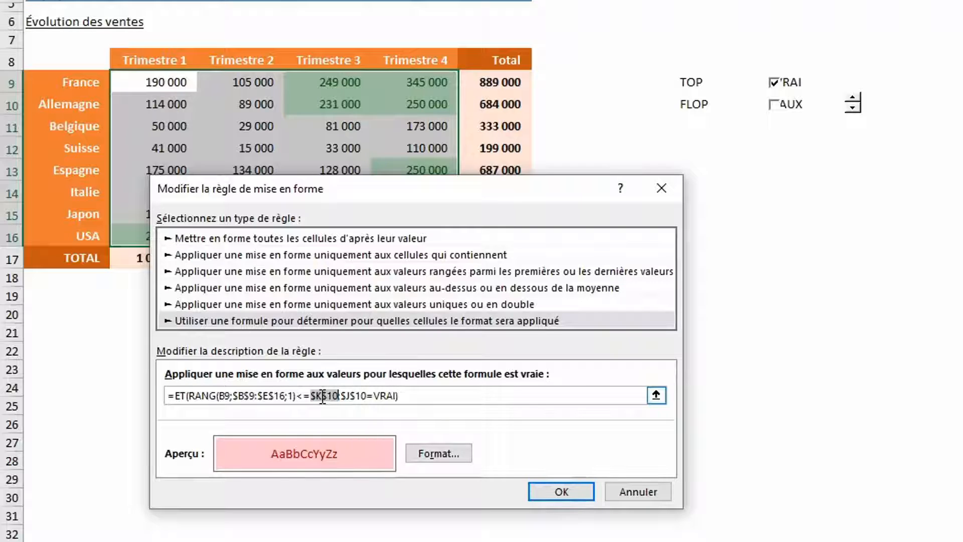
click(566, 497)
click(708, 461)
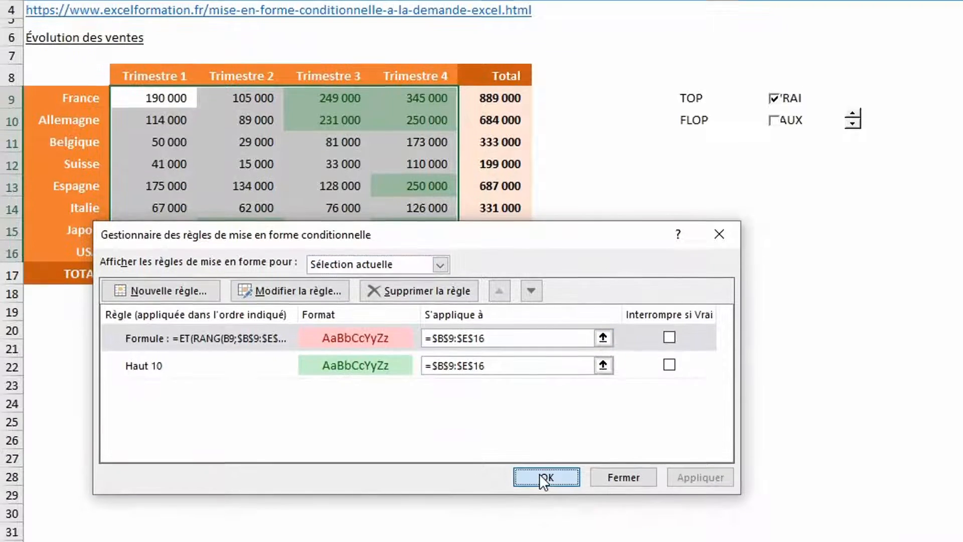
click(542, 459)
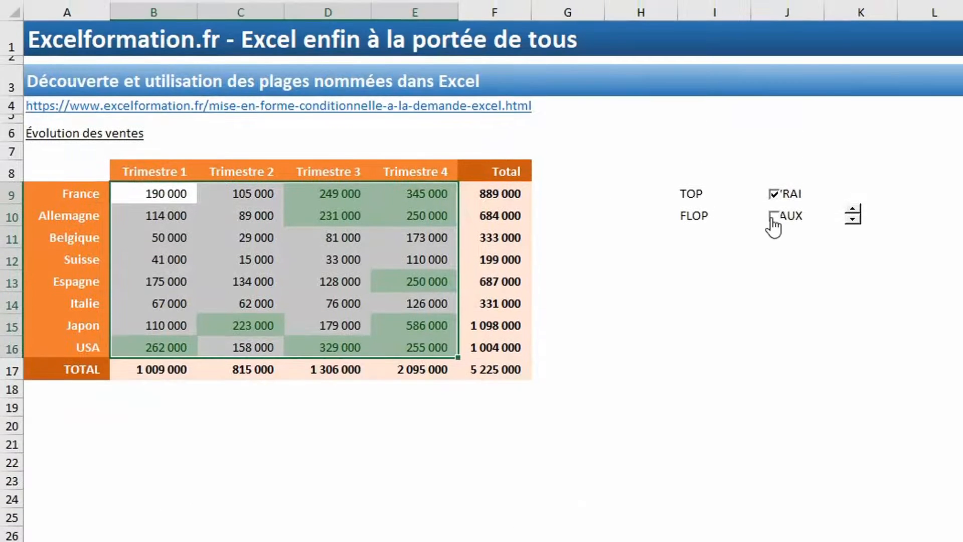
Step: Tick the FLOP check box and raise the FLOP spin button's value to 3
click(775, 205)
click(852, 210)
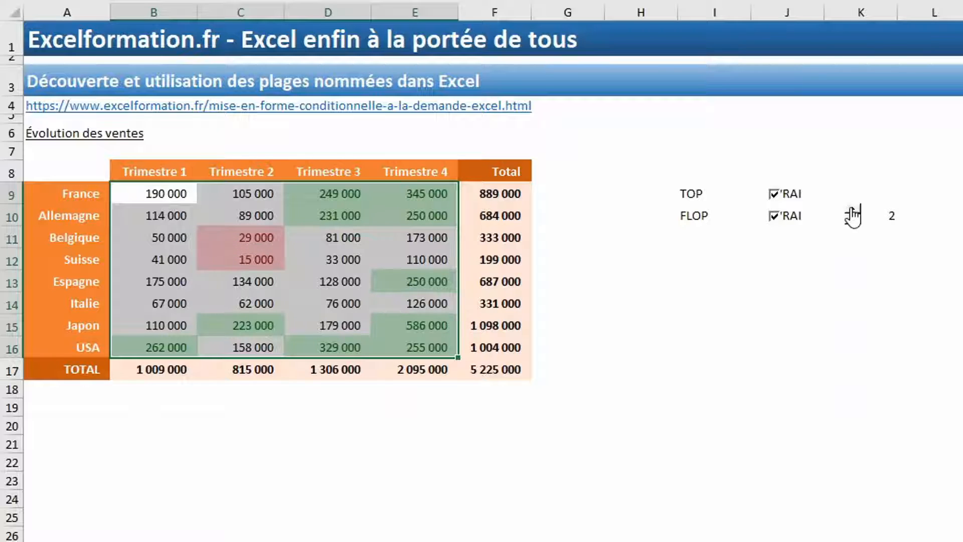
click(852, 213)
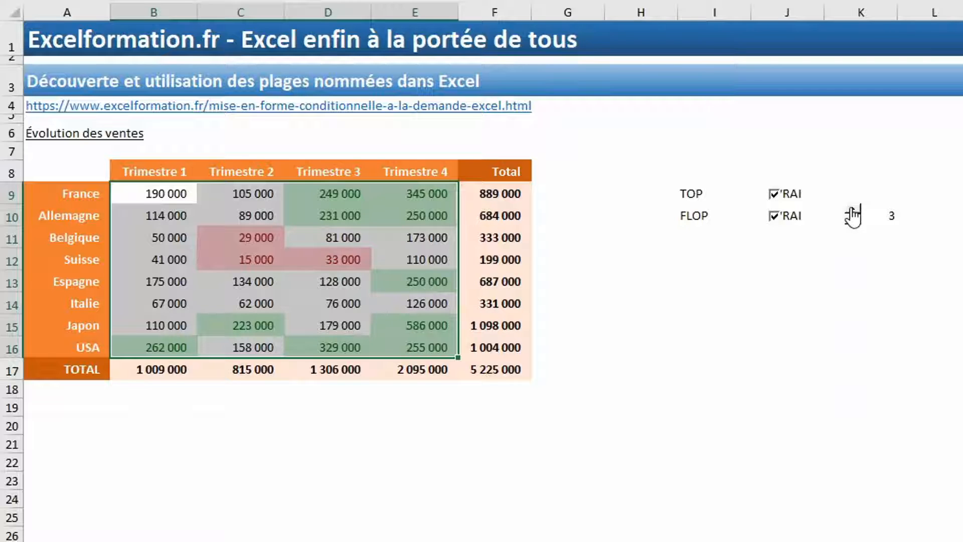
Step: Copy cell K10 with its spin button into K9, and link the copied TOP spin button to cell $K$9
click(886, 215)
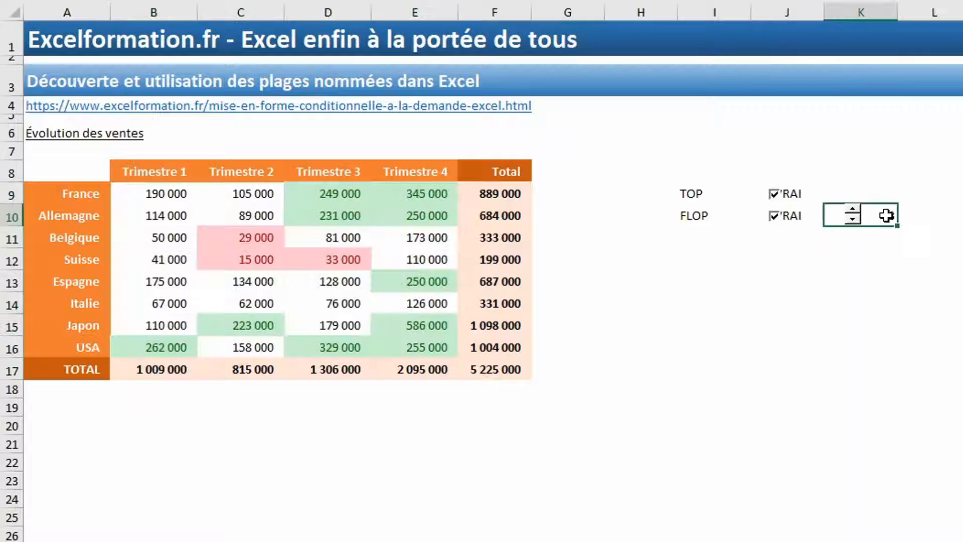
key(Up)
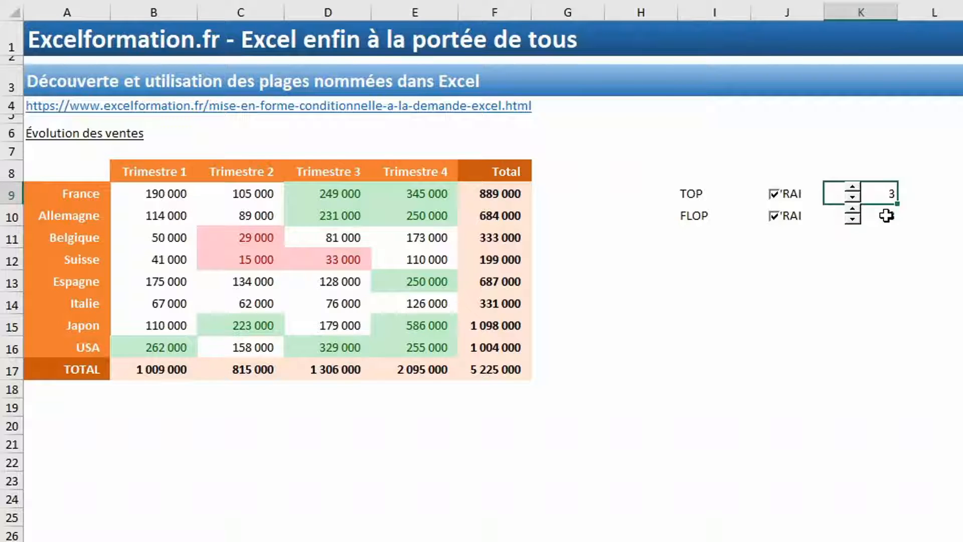
ctrl+click(852, 191)
right_click(852, 191)
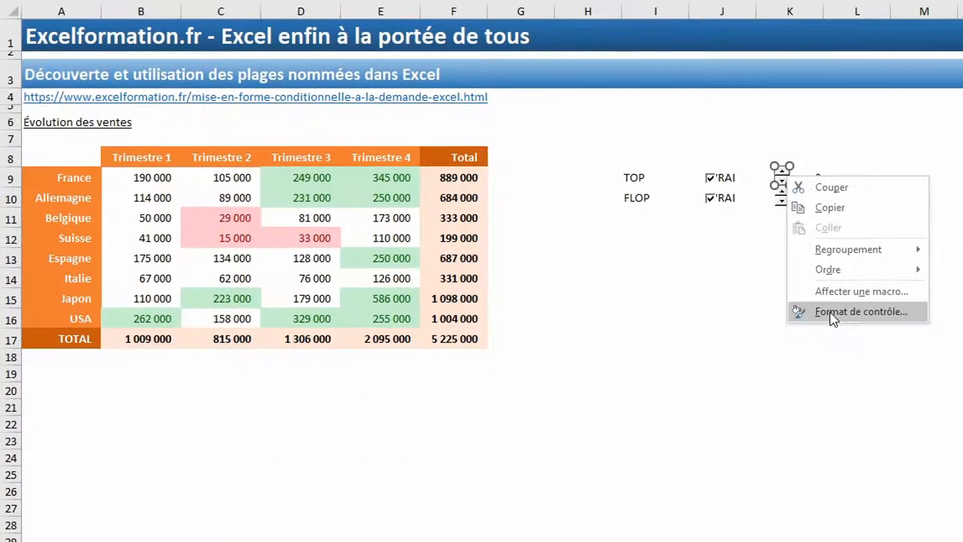
click(832, 313)
click(346, 380)
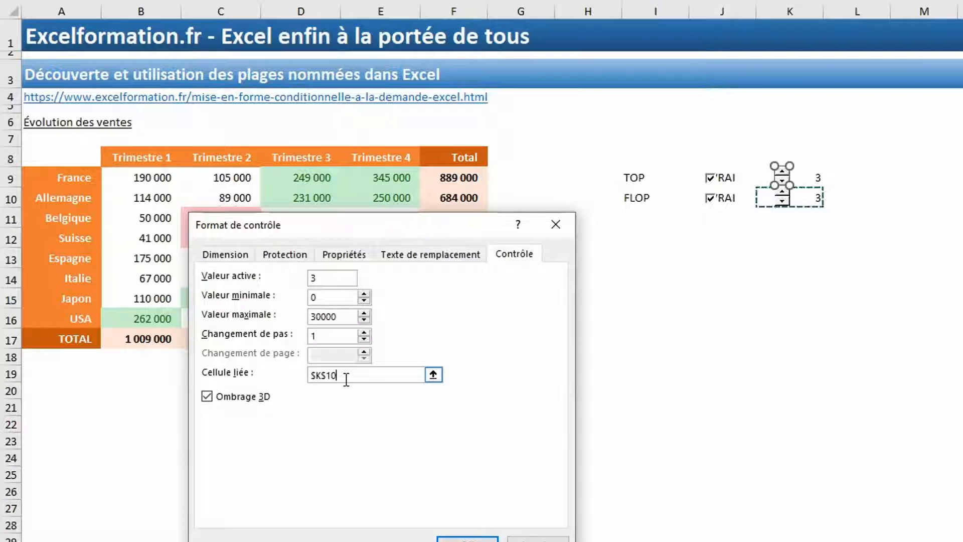
key(BackSpace)
key(BackSpace)
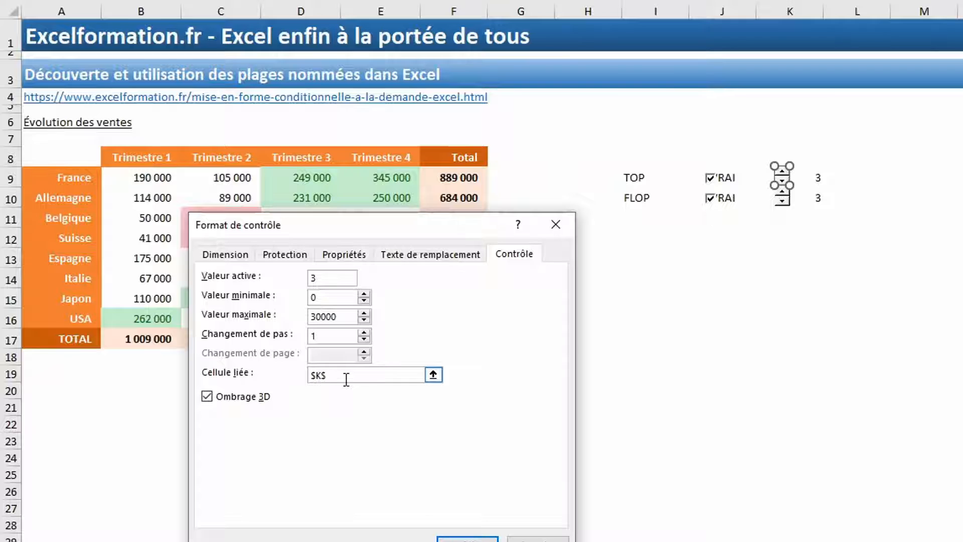
text(9)
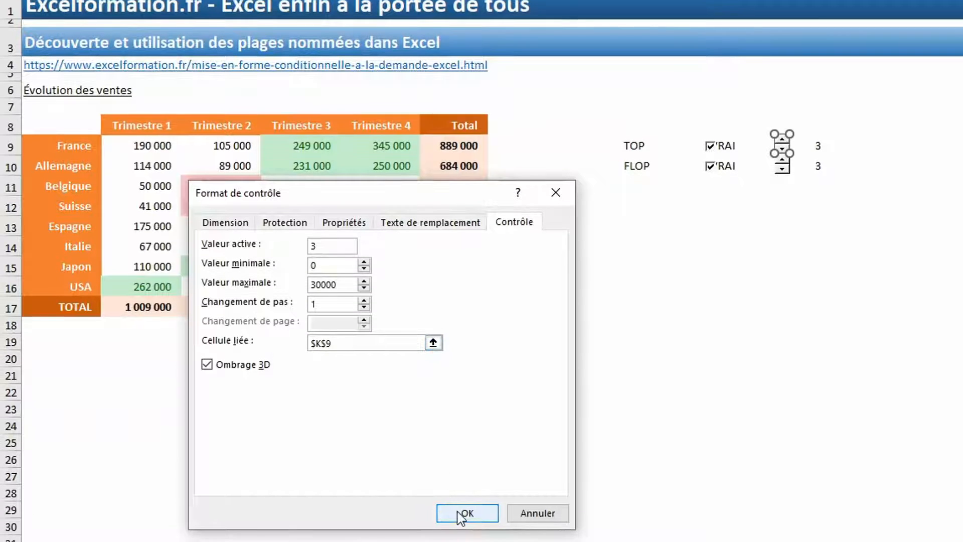
click(456, 536)
click(678, 304)
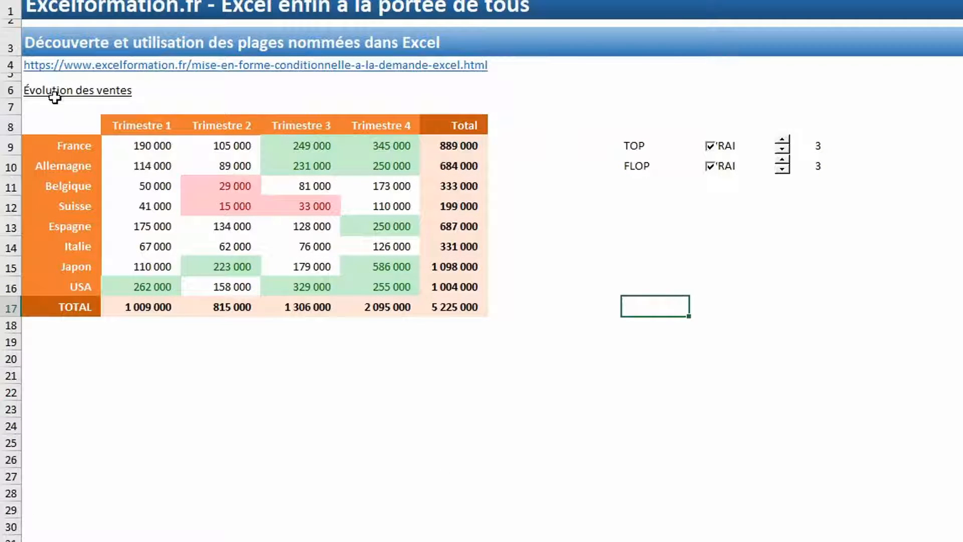
Step: Copy the full formula of the red conditional formatting rule applied to B9:E16, leaving that rule unchanged
drag(135, 145, 375, 279)
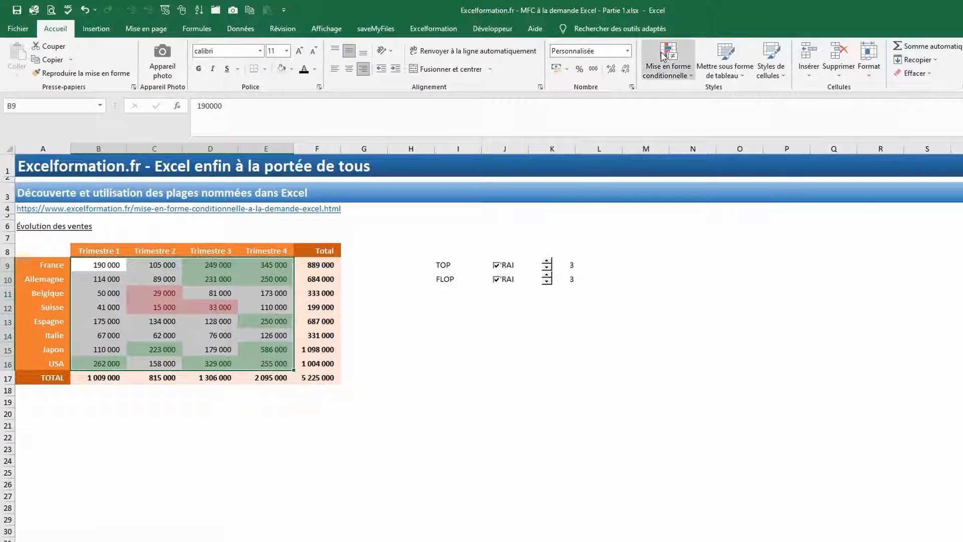
click(662, 55)
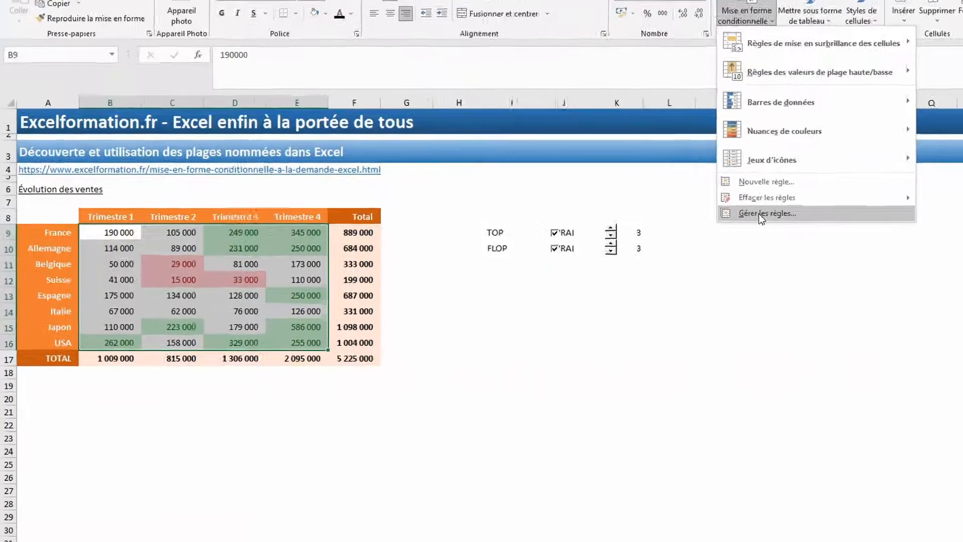
click(652, 248)
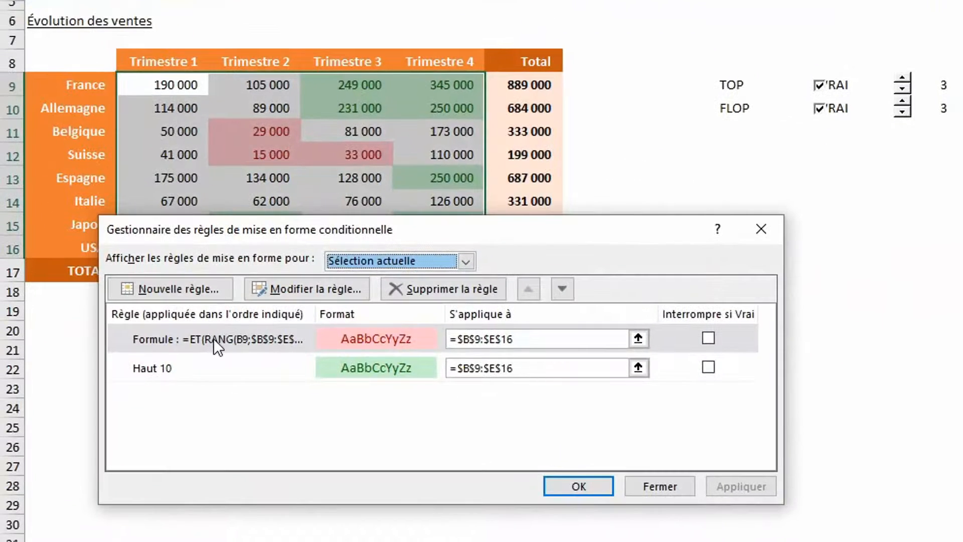
double_click(206, 344)
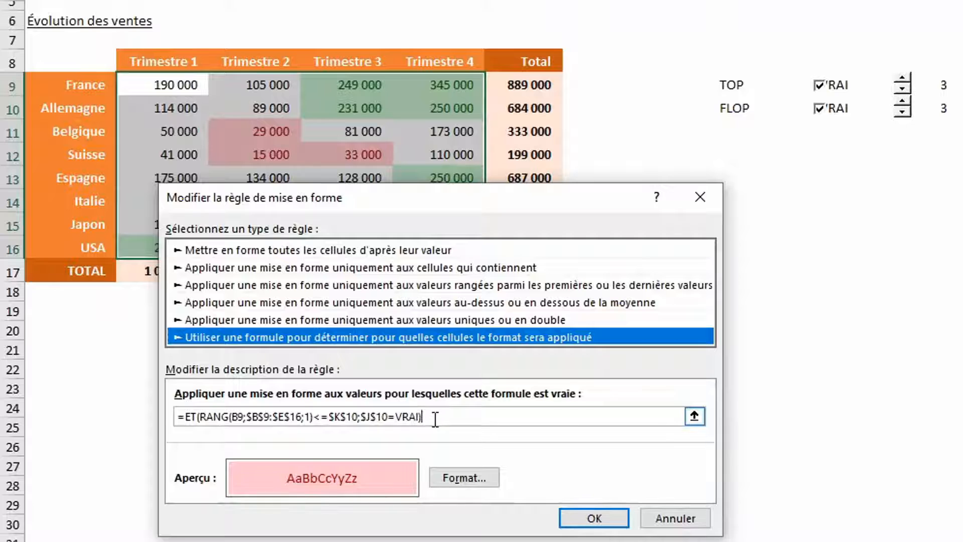
drag(434, 419, 121, 393)
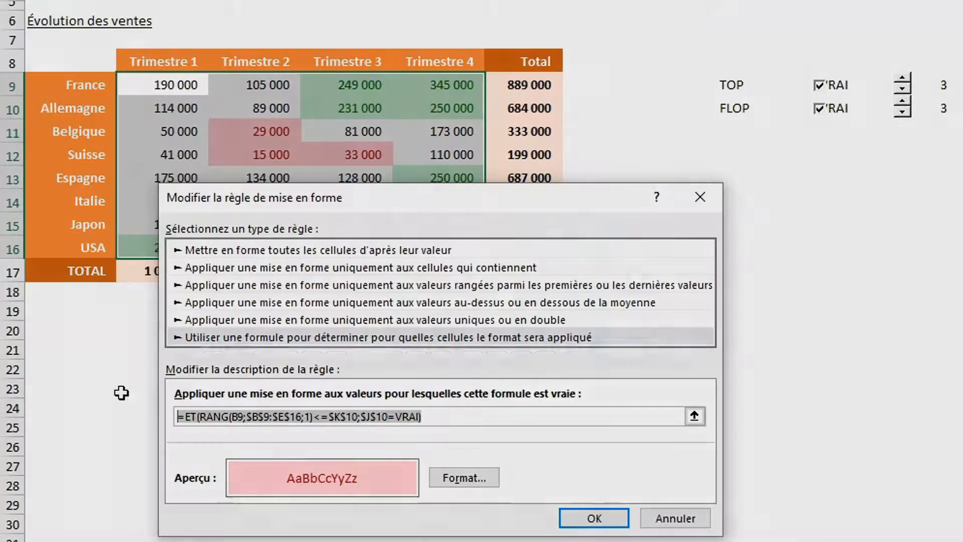
key(ctrl+c)
click(675, 518)
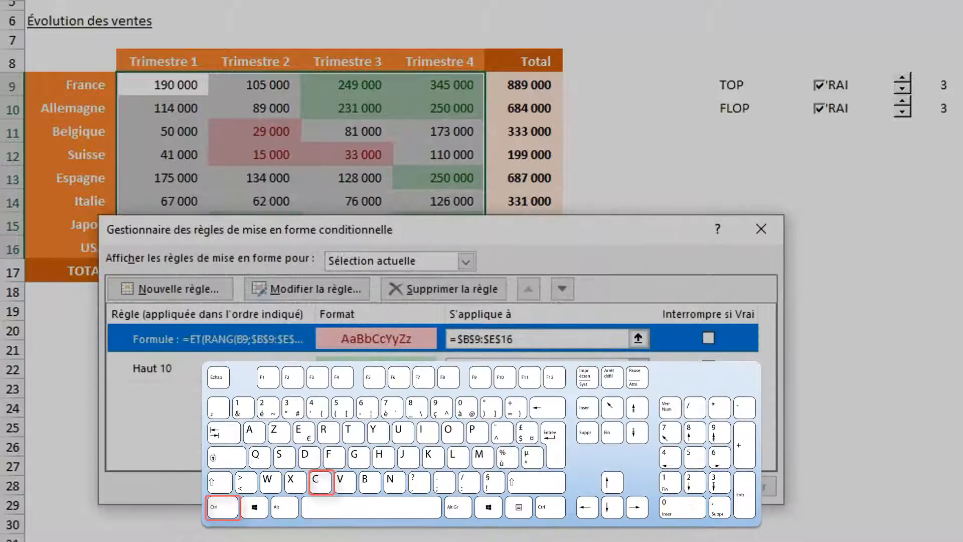
Step: Change the green Haut 10 rule to the formula-based rule type and paste the copied formula into it
double_click(384, 369)
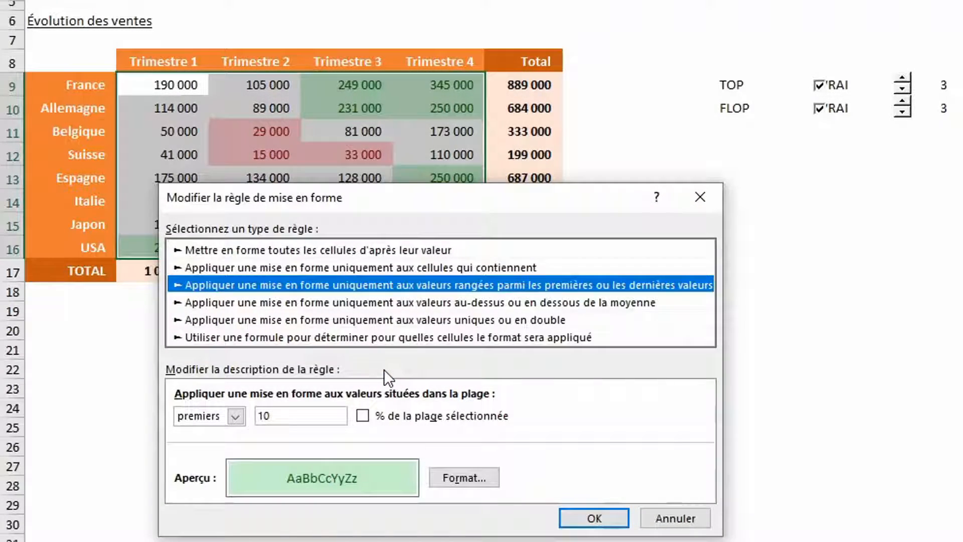
click(384, 342)
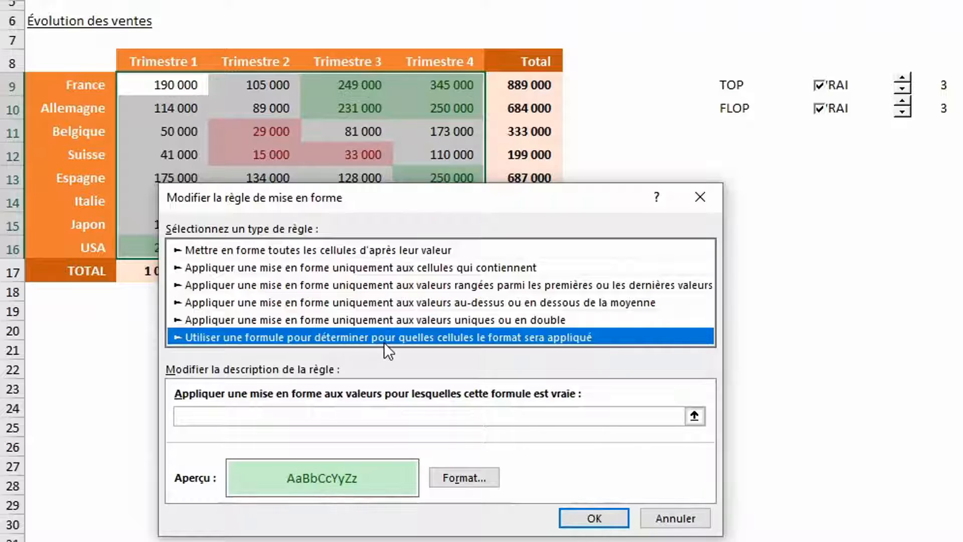
click(322, 416)
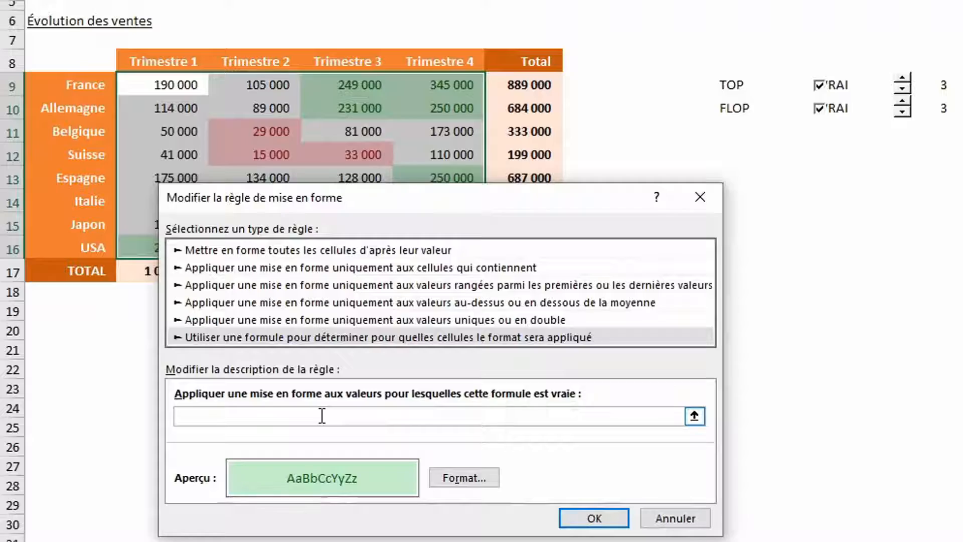
key(ctrl+v)
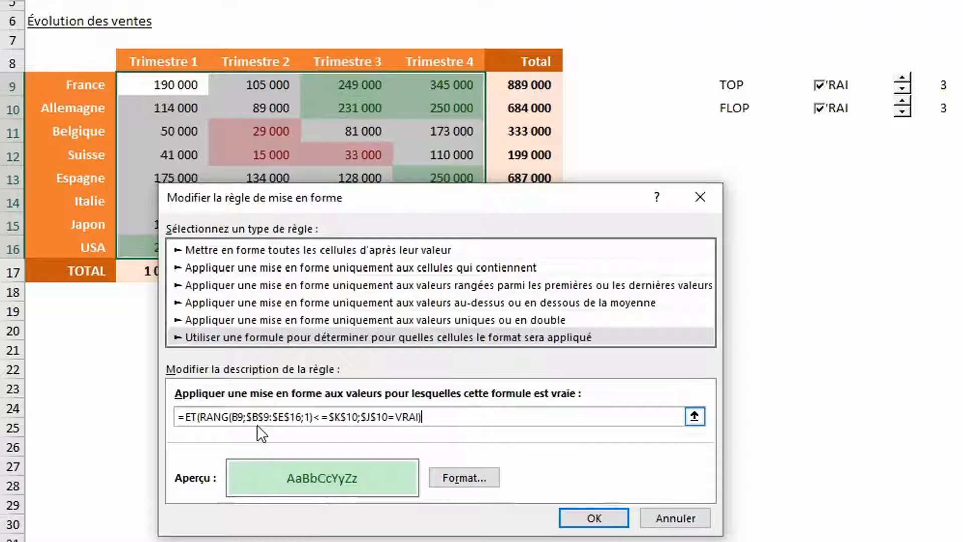
Step: In the green rule's formula, set the RANG order argument to 0 and the limit reference to $K$9
click(310, 417)
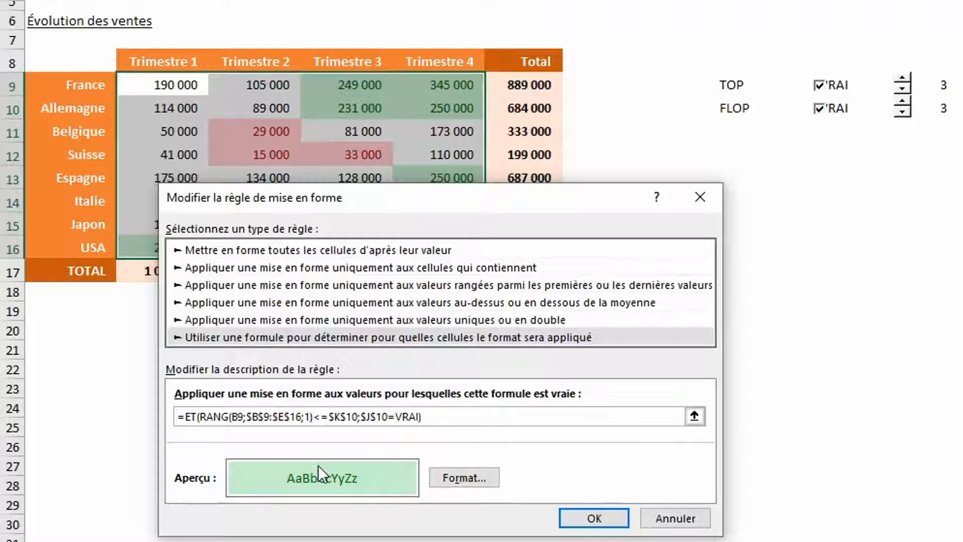
key(BackSpace)
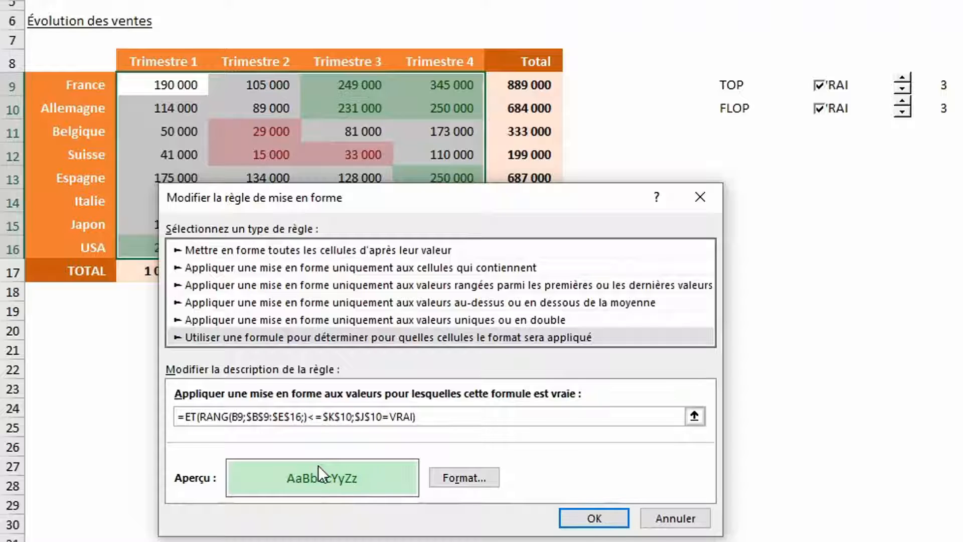
text(0)
click(357, 418)
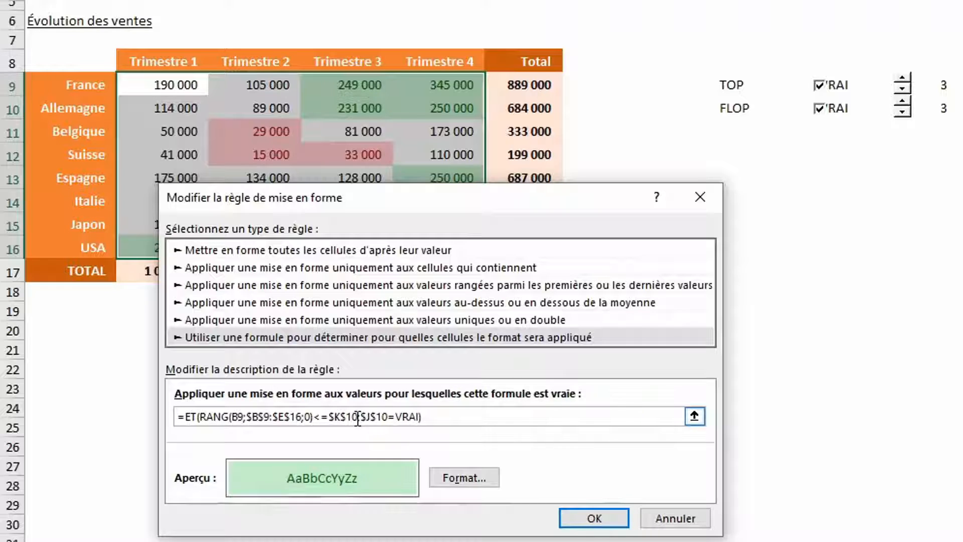
key(BackSpace)
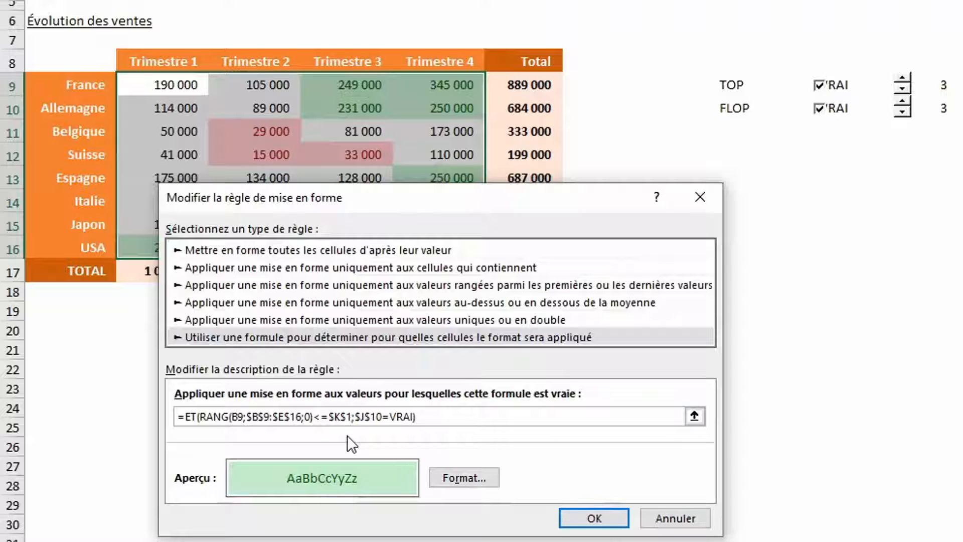
key(BackSpace)
text(9)
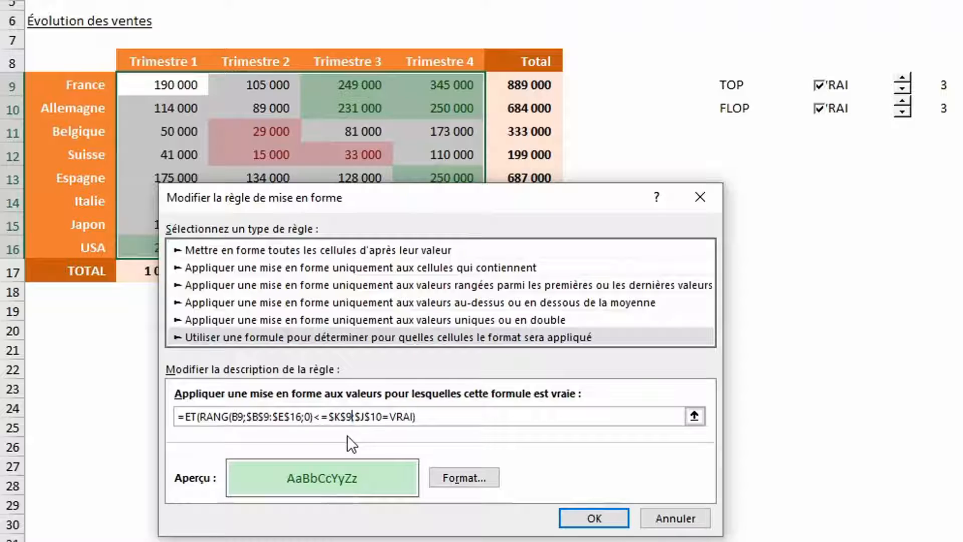
Step: Point the green rule's VRAI condition to $J$9, apply the rule and close the rules manager
click(382, 415)
key(BackSpace)
key(BackSpace)
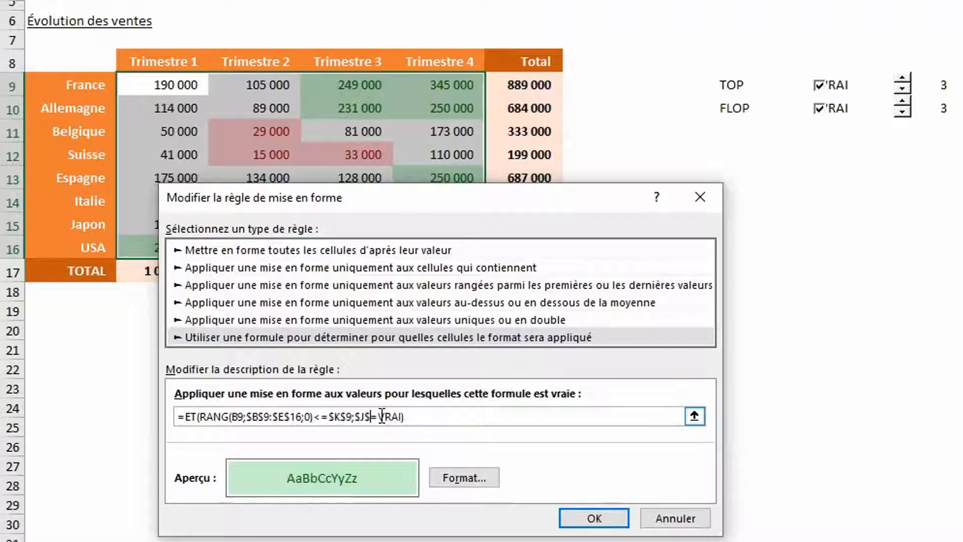
text(9)
click(591, 518)
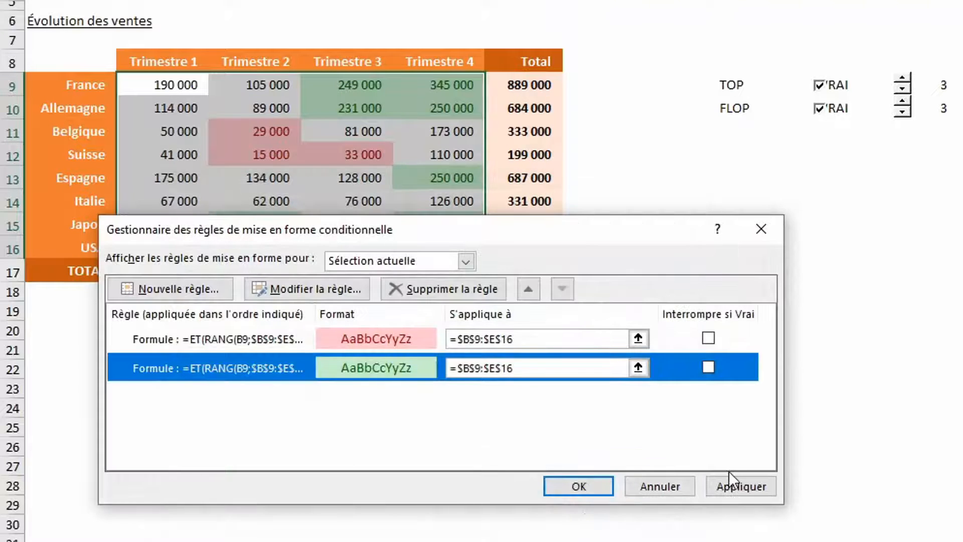
click(733, 484)
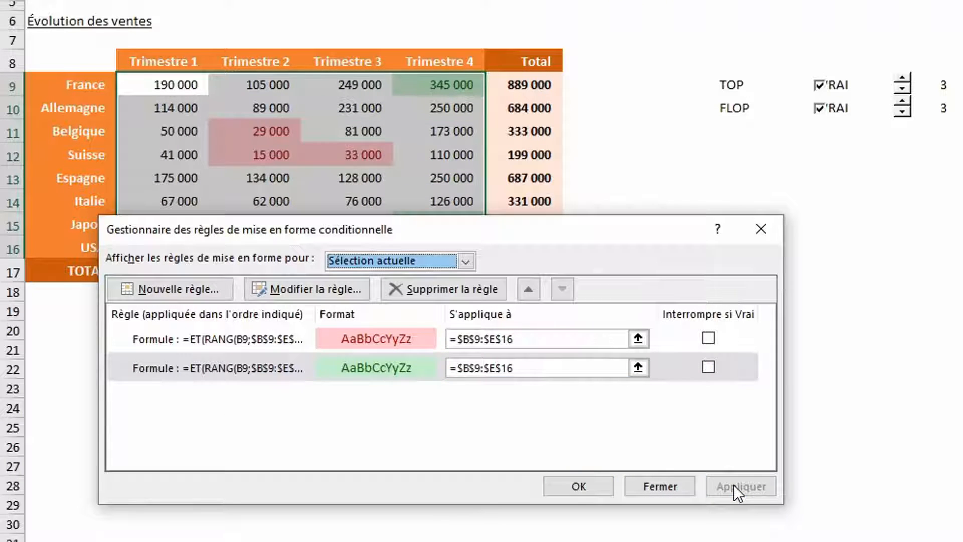
click(582, 487)
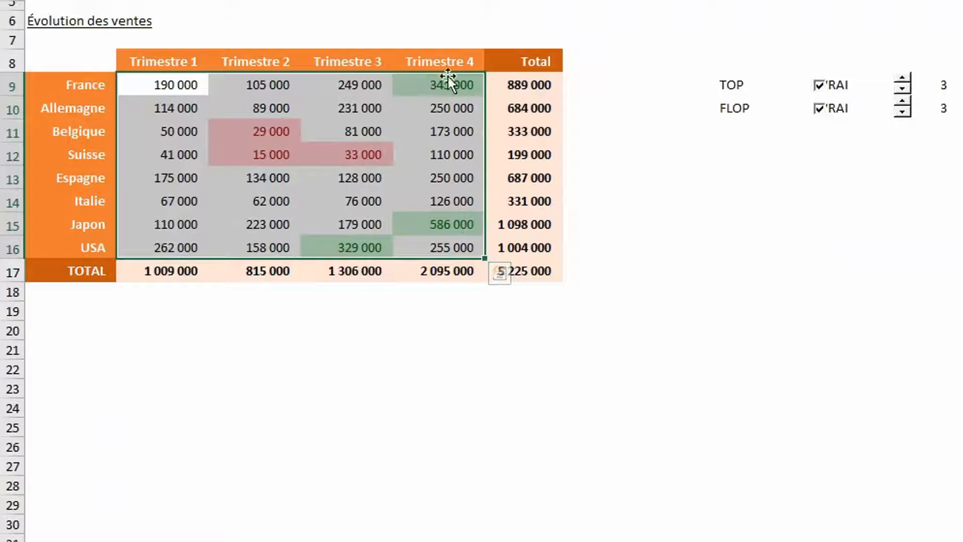
Step: Raise the TOP spin button's value to 5, and switch the TOP check box off and on again
click(906, 80)
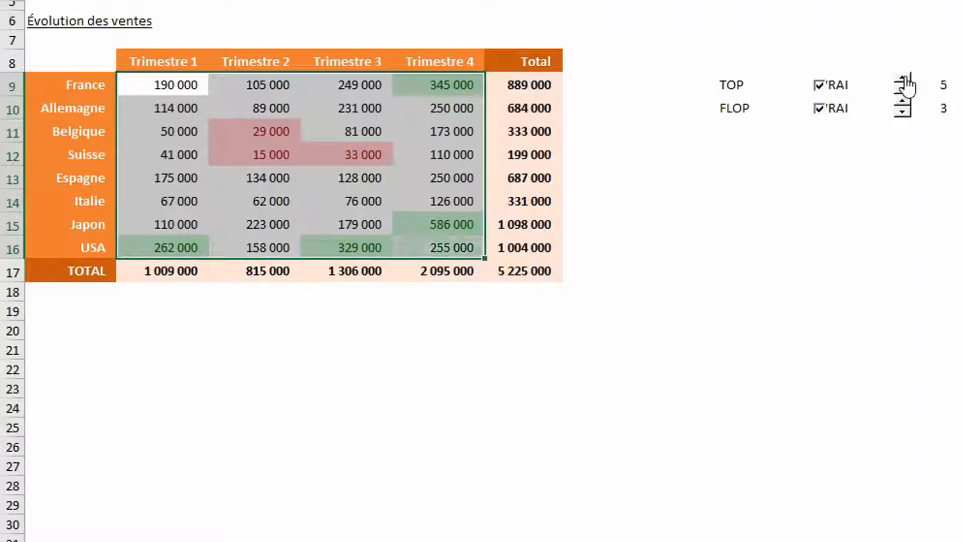
click(819, 85)
click(820, 86)
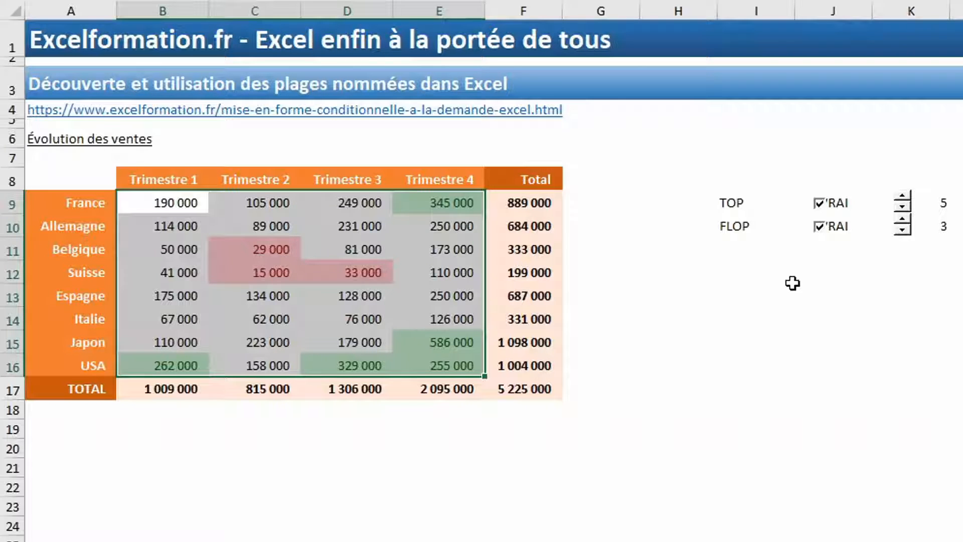
Step: Enter the labels "Supérieur moyenn" in I11 and "Inférieur moyenne" in I12
click(762, 254)
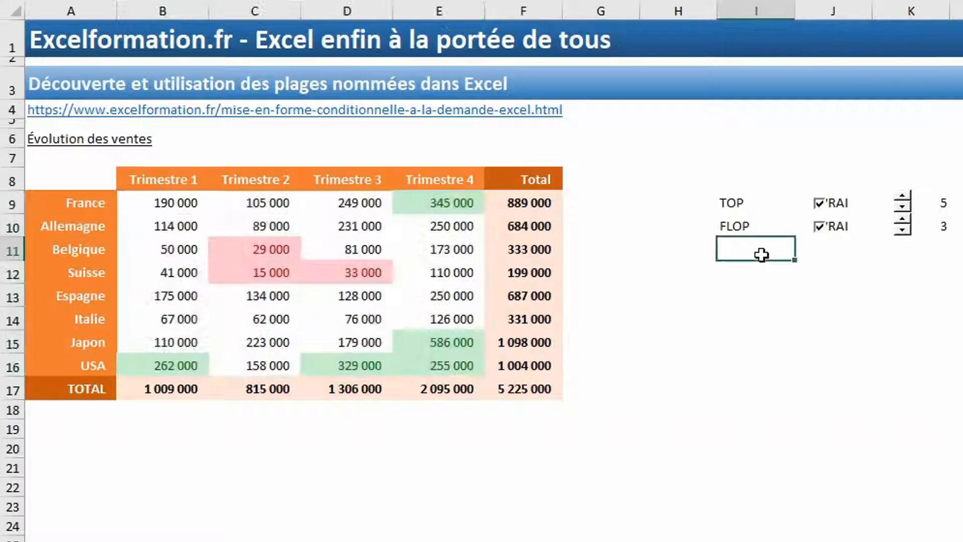
text(Supérieur moyenn)
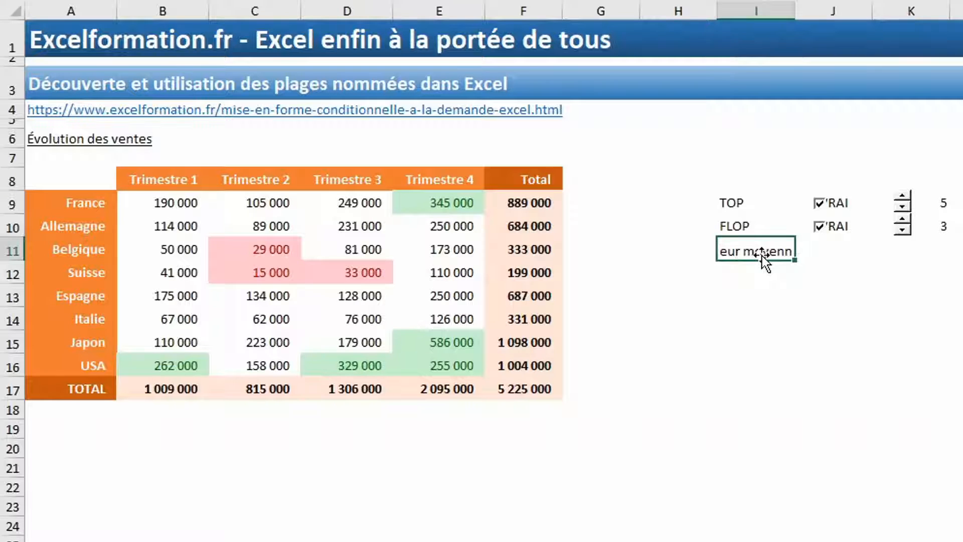
key(Return)
text(Infér)
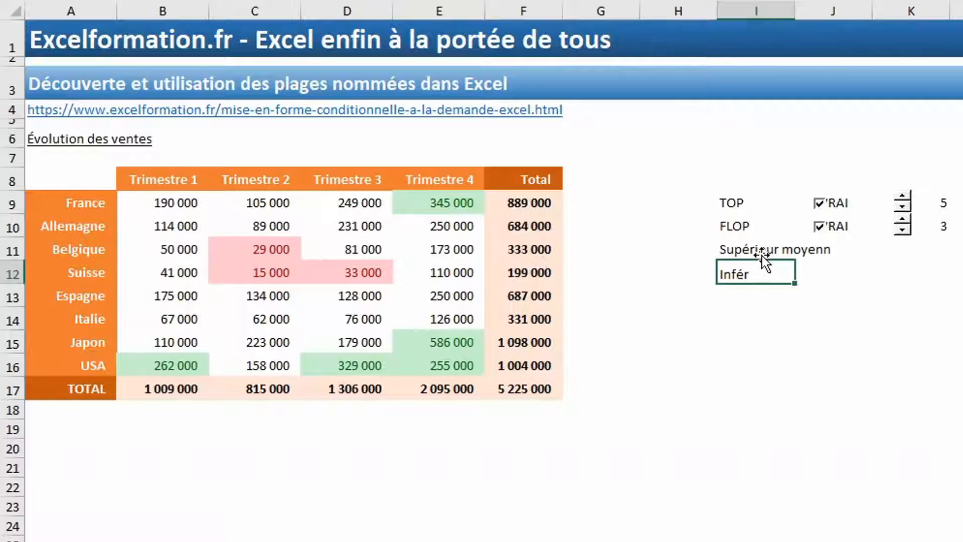
text(ieur moyenne)
key(Return)
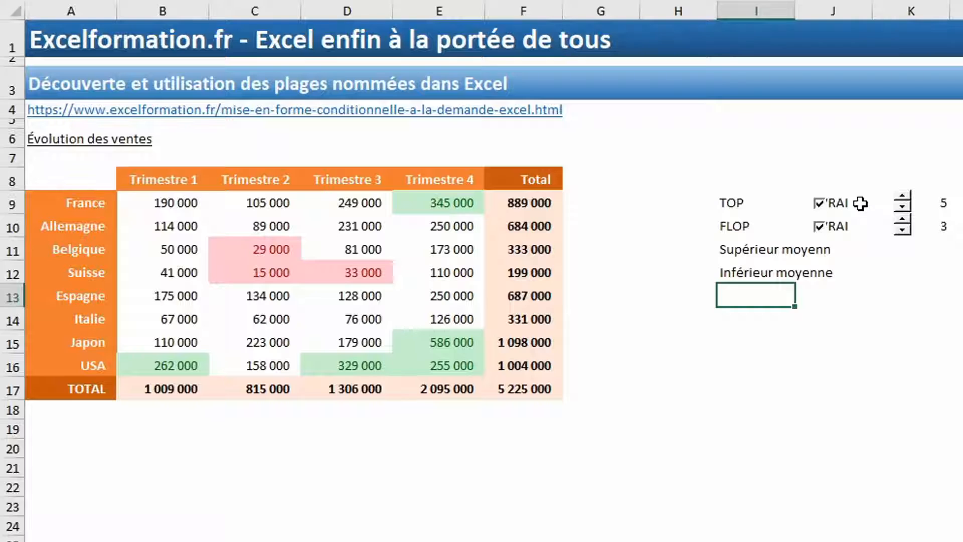
Step: Copy the TOP and FLOP check box cells J9:J10 into J11:J12
drag(860, 203, 859, 221)
key(ctrl+c)
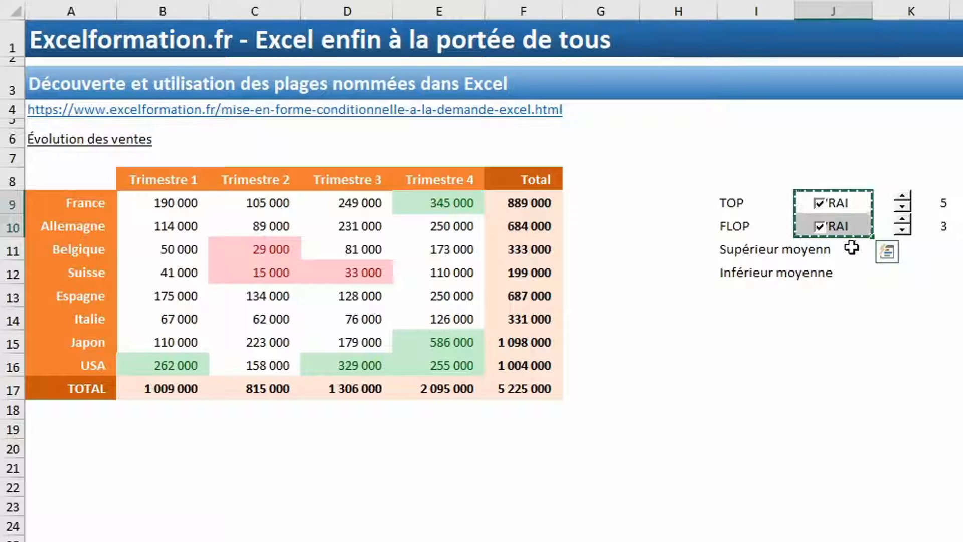
click(852, 249)
key(ctrl+v)
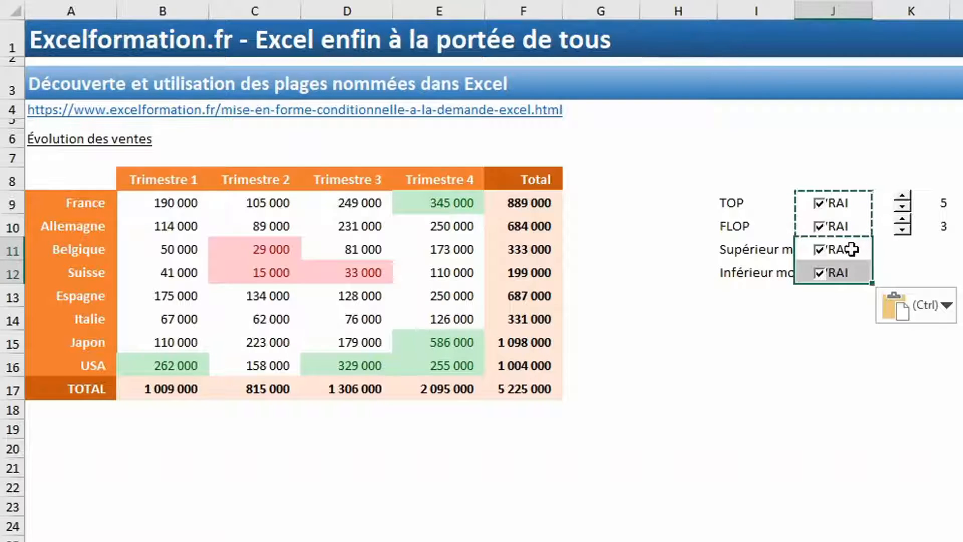
Step: Link the copied check box in J11 to cell $J$11 in its control format settings
right_click(820, 250)
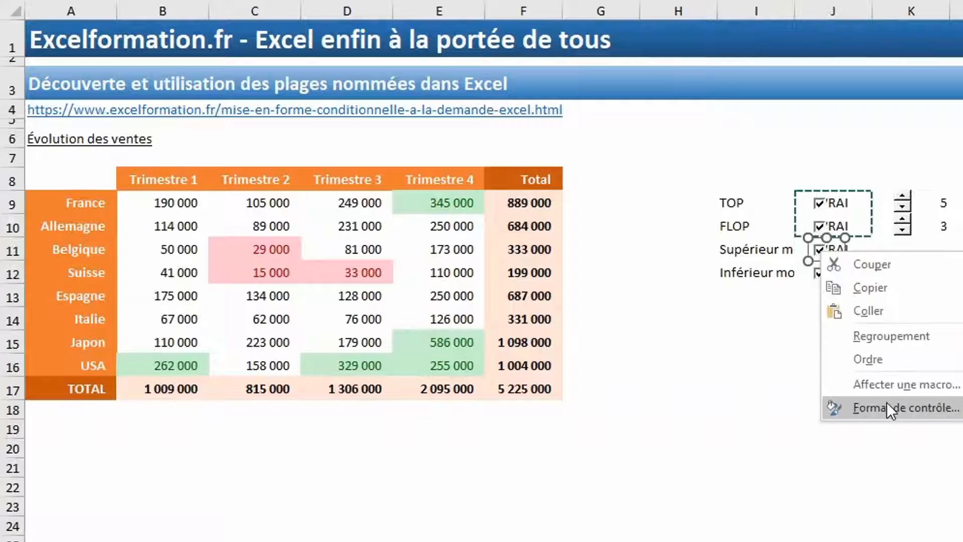
click(888, 408)
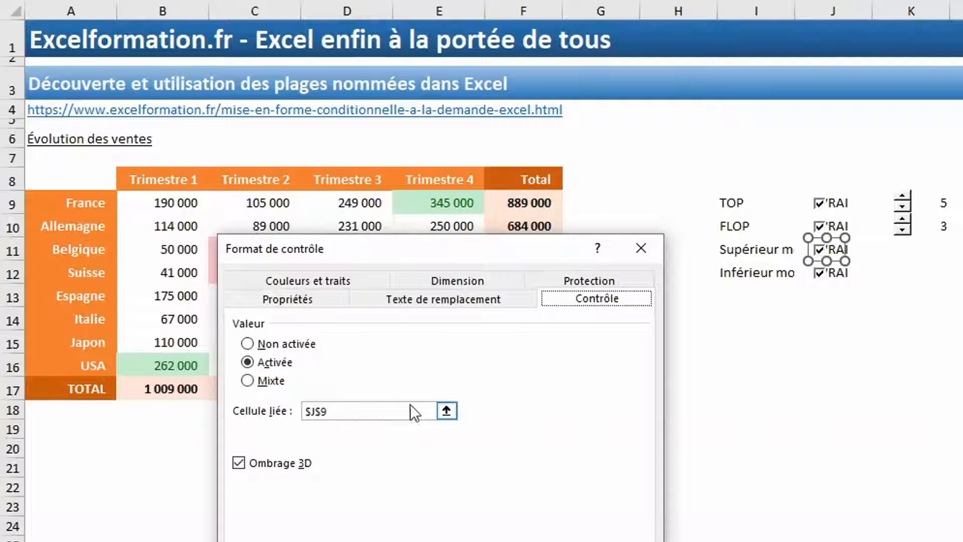
key(BackSpace)
text(11)
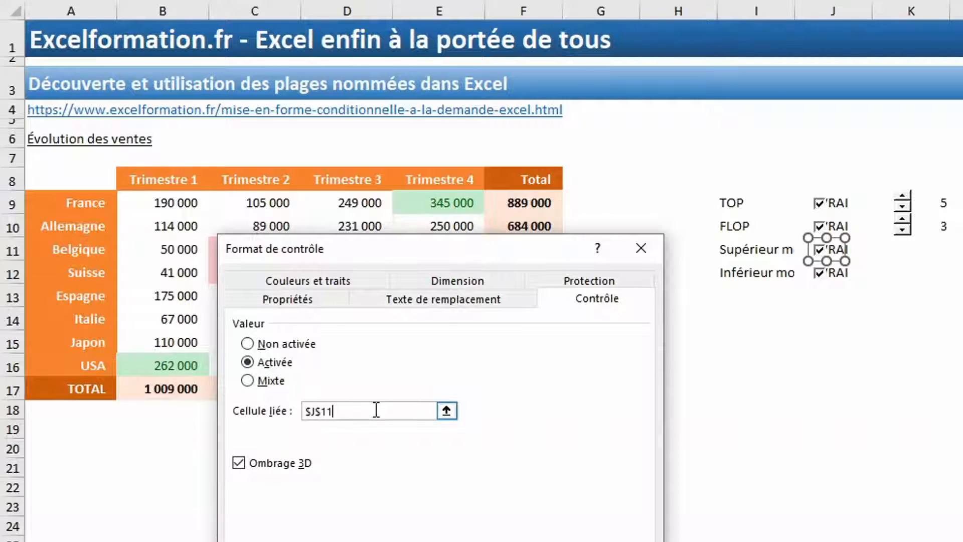
key(Return)
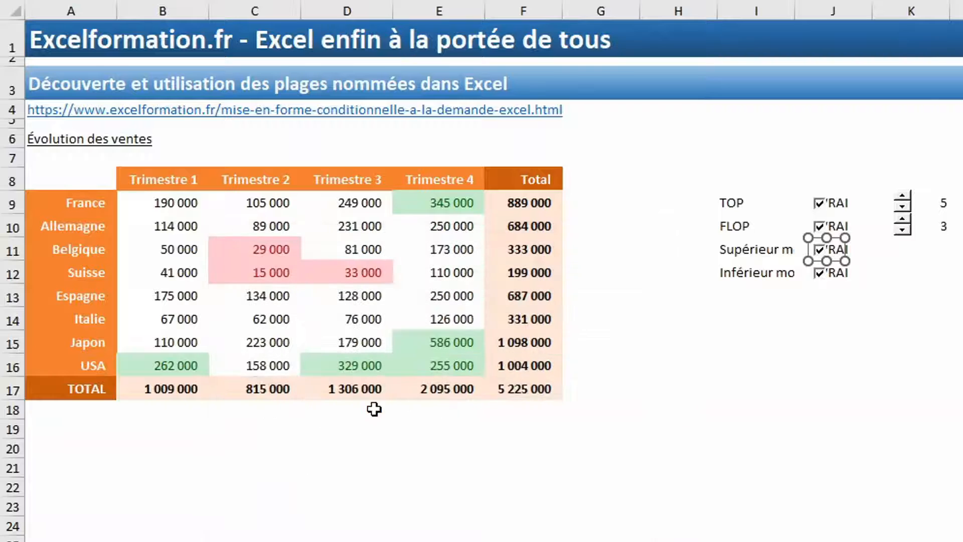
Step: Link the copied check box in J12 to cell $J$12 in its control format settings, and select cell J15
right_click(818, 272)
click(871, 434)
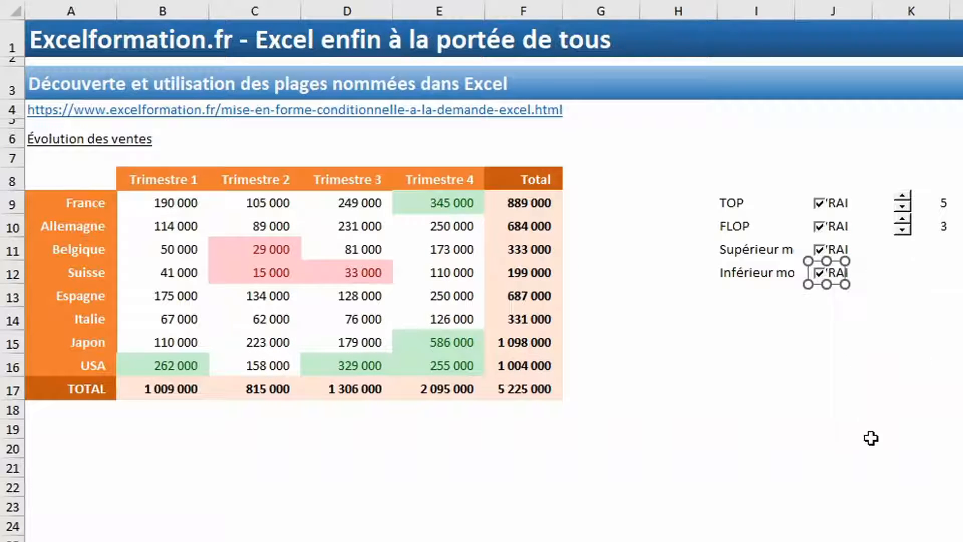
click(367, 413)
key(BackSpace)
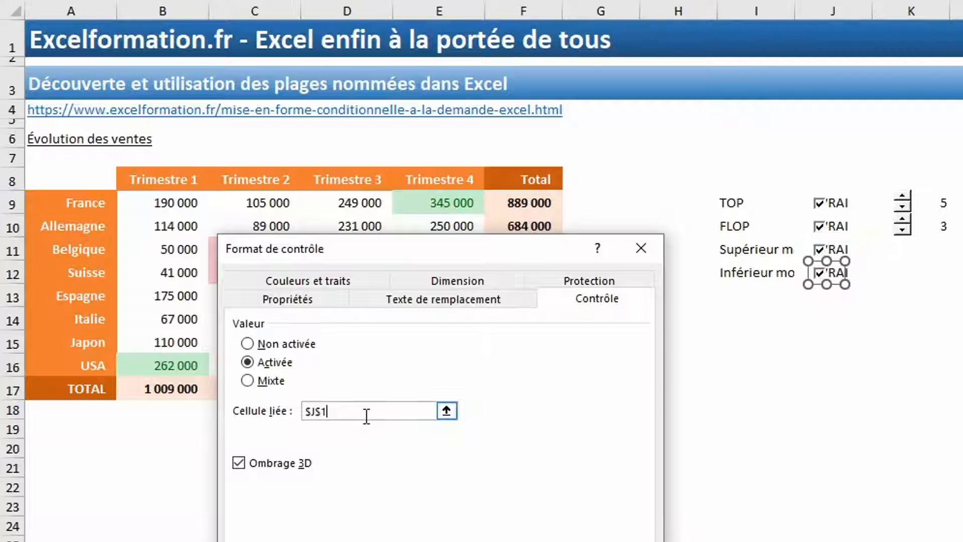
text(2)
key(Return)
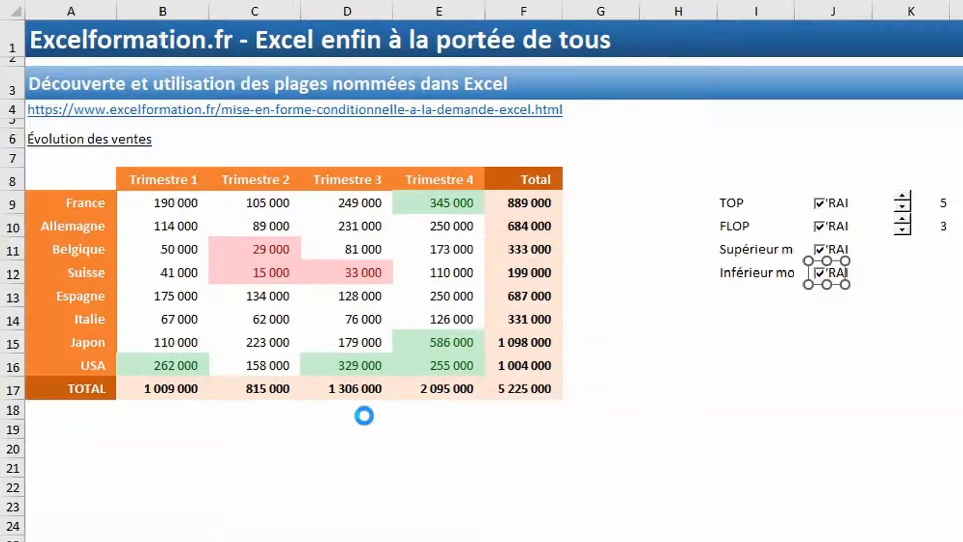
click(834, 340)
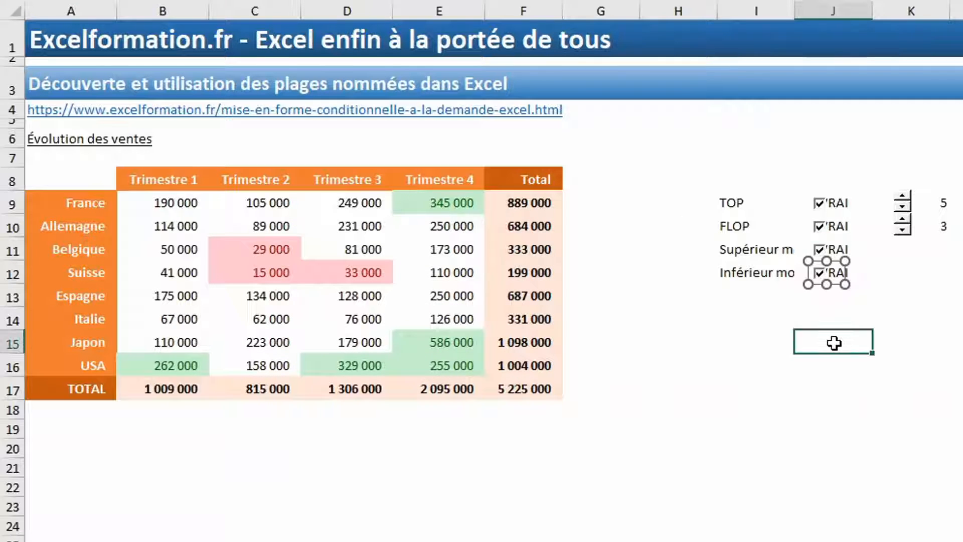
Step: Clear all four check boxes in J9:J12 beside TOP, FLOP and the two average labels
click(820, 251)
click(818, 273)
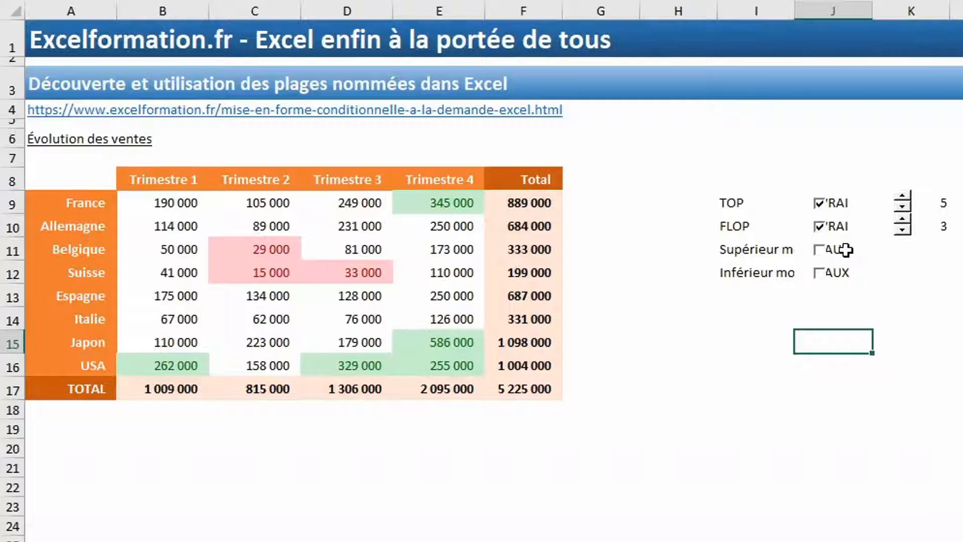
click(818, 226)
click(820, 203)
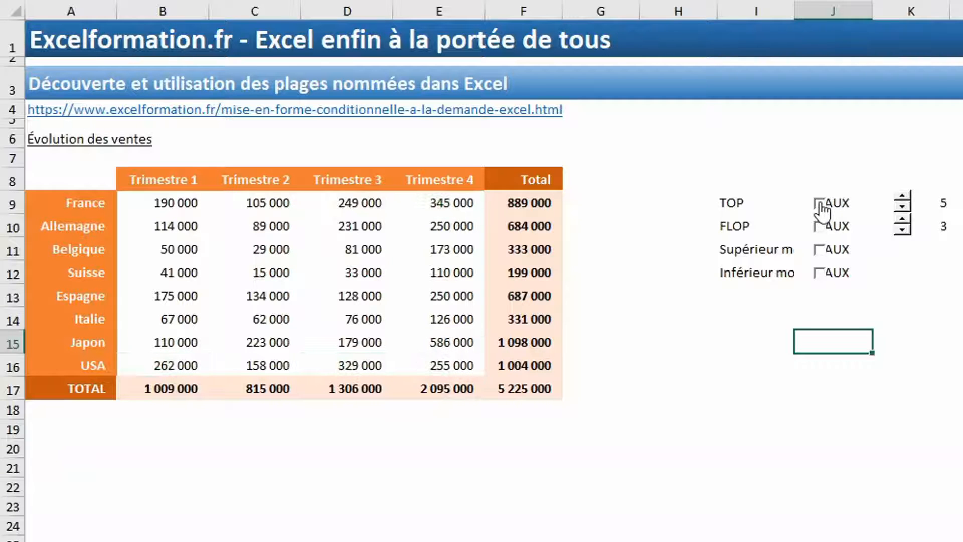
Step: Copy the formula of the red conditional formatting rule on B9:E16, leaving that rule unmodified
drag(143, 202, 460, 362)
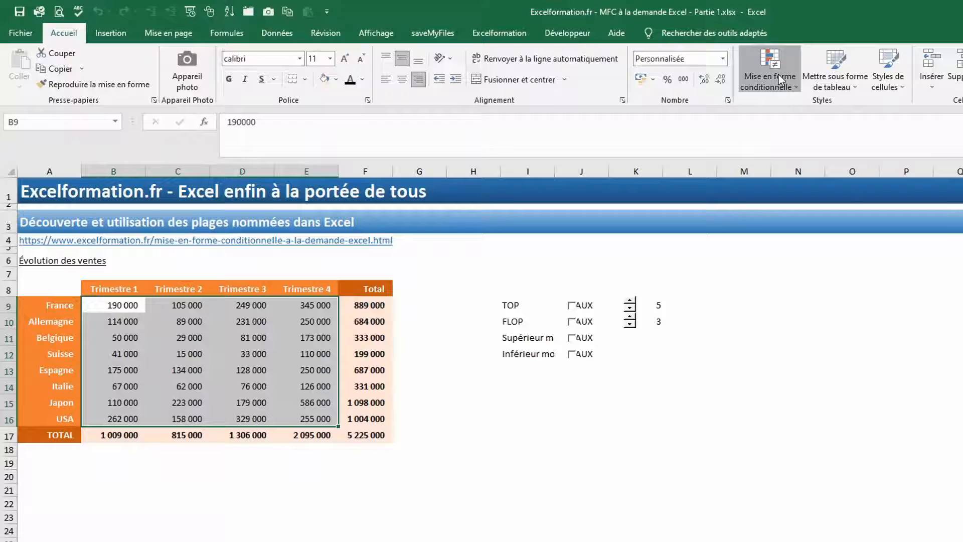
click(781, 80)
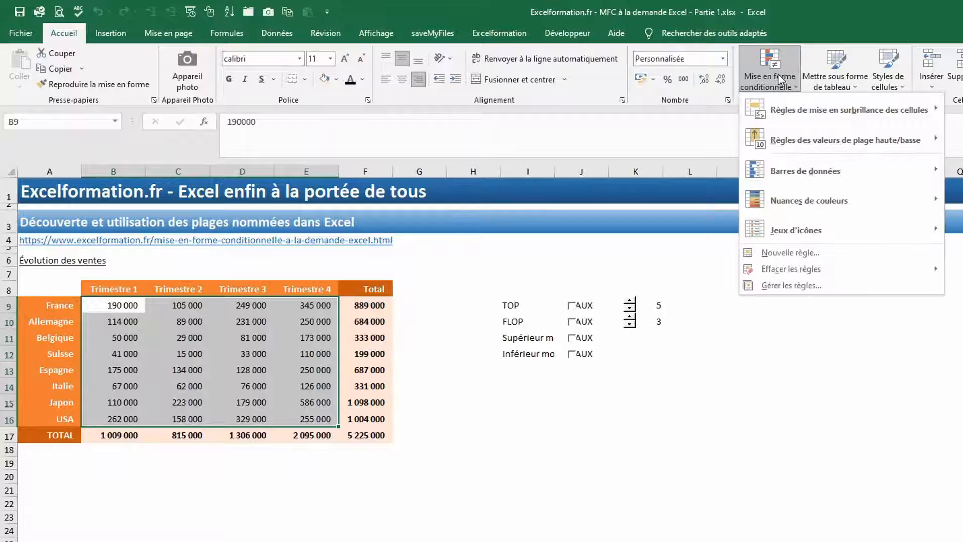
click(787, 285)
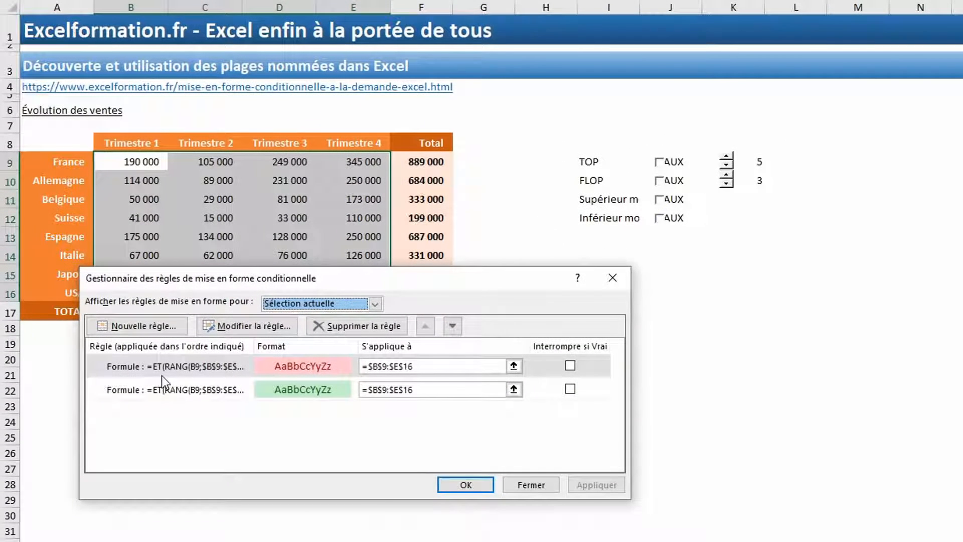
click(159, 396)
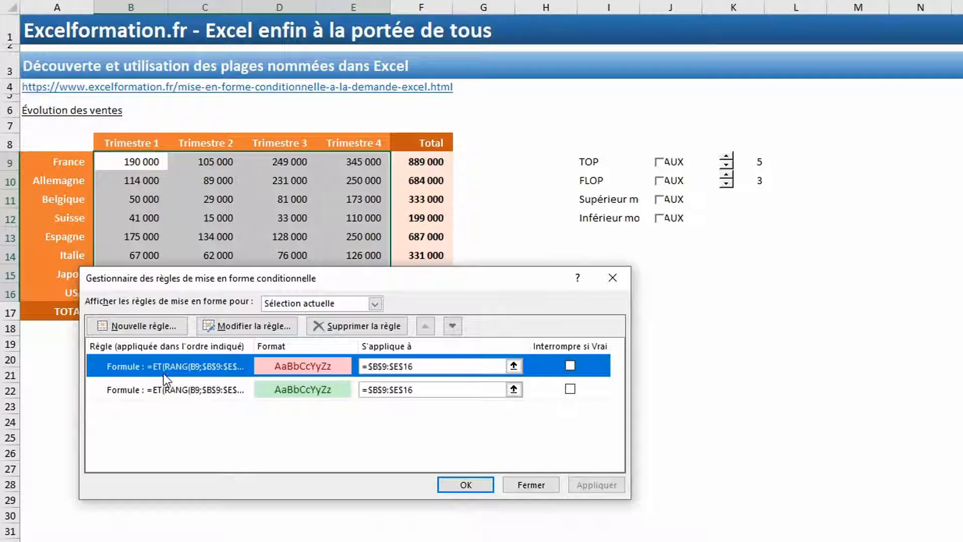
double_click(187, 366)
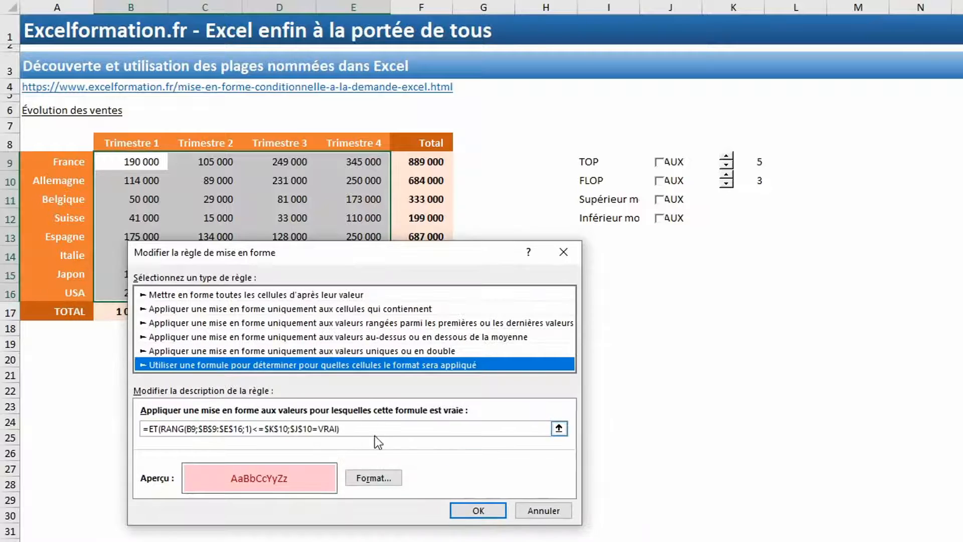
drag(373, 428, 83, 413)
key(ctrl+c)
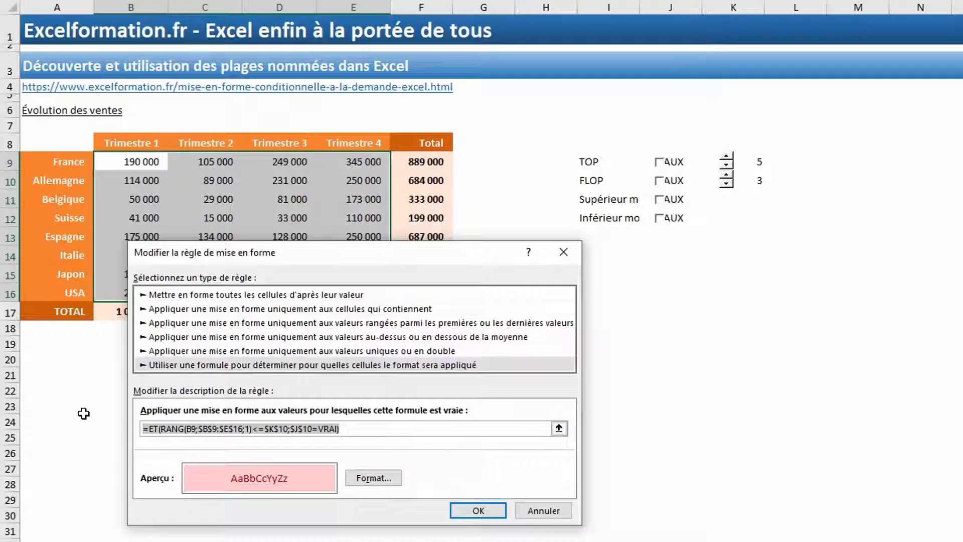
click(554, 511)
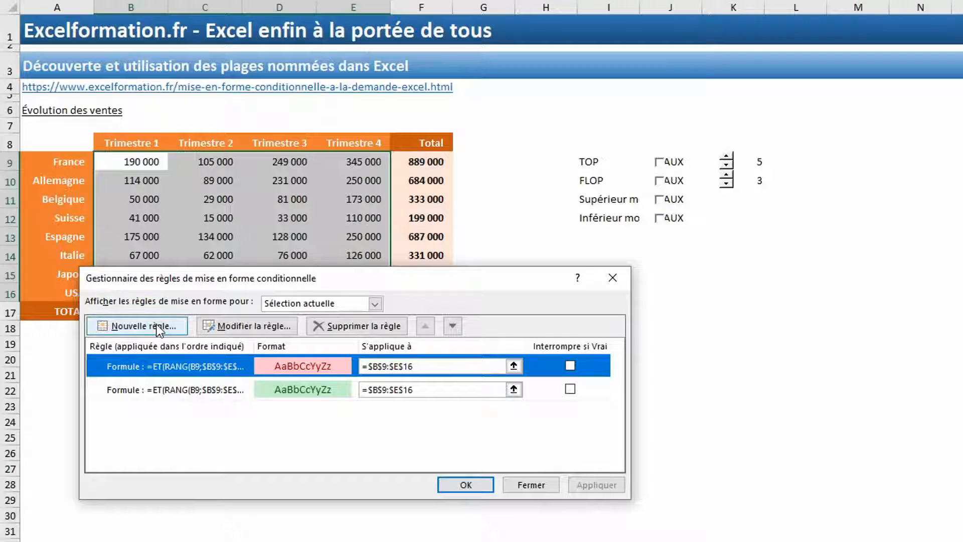
Step: Start a new formula-based conditional formatting rule for B9:E16 and paste the copied formula into it
click(159, 330)
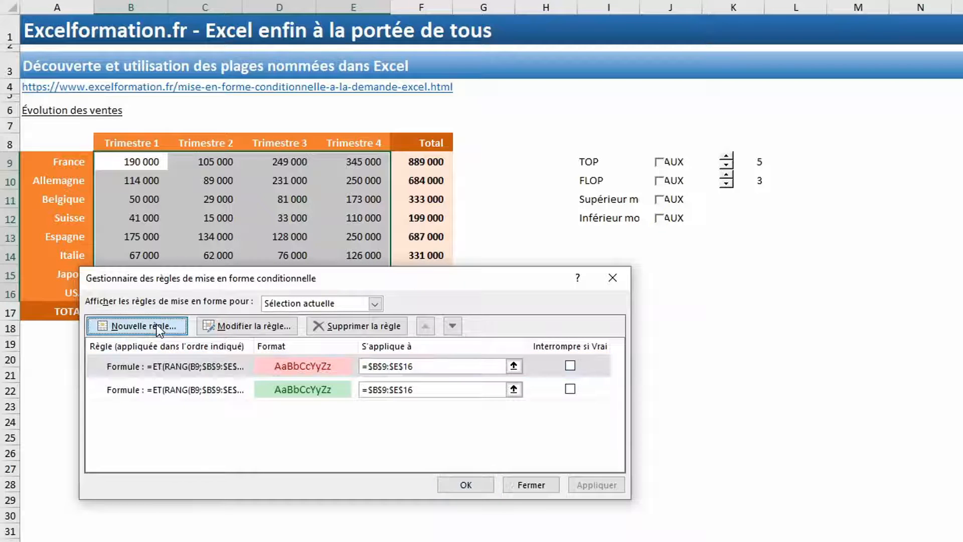
click(188, 347)
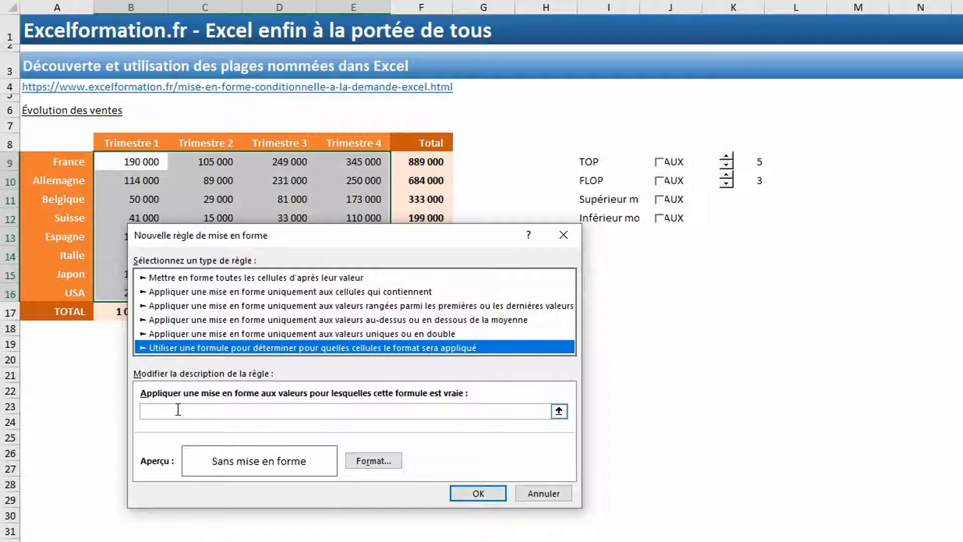
click(195, 411)
key(ctrl+v)
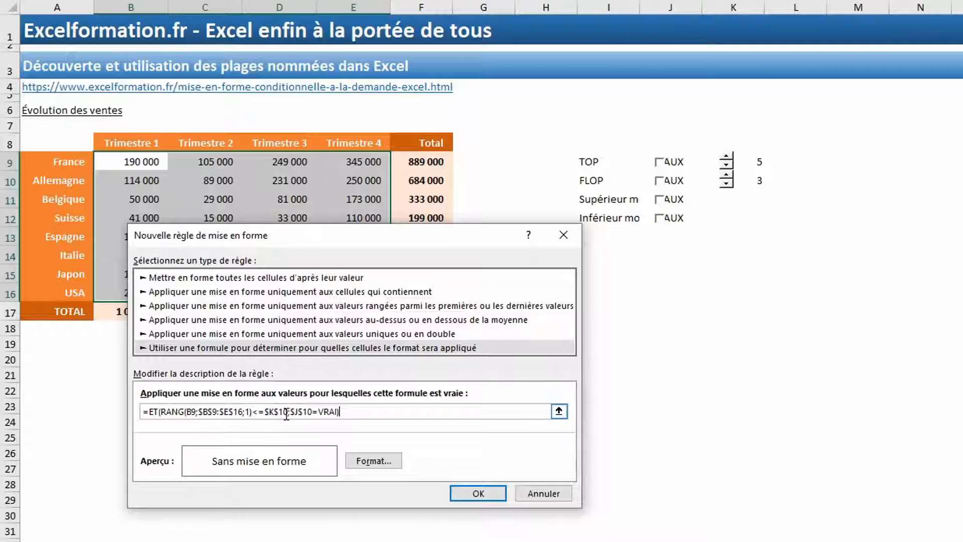
Step: Replace the RANG condition in the new rule's formula with B9>=moyenne($B$9:$E$16)
drag(284, 413, 163, 417)
key(Delete)
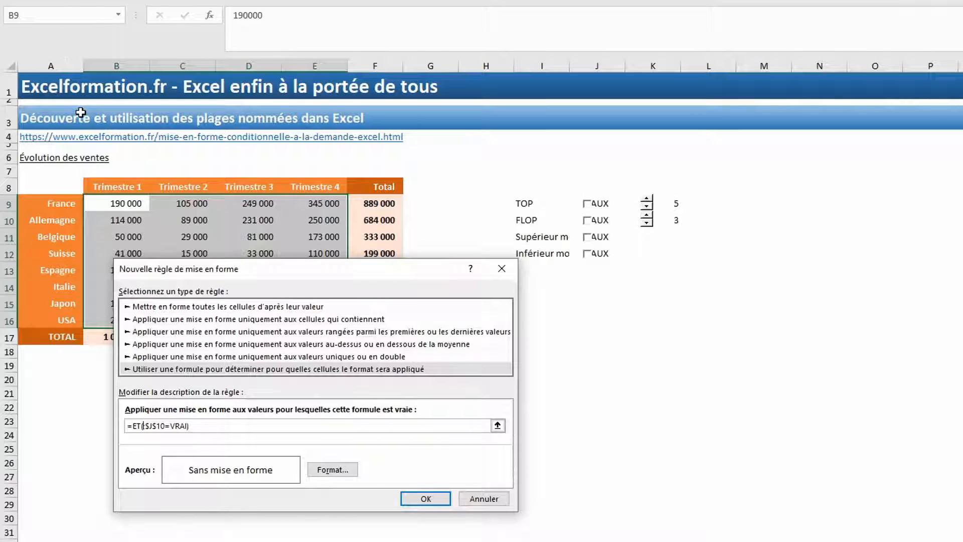
text(B9)
text(;)
text(>=)
text(moyen)
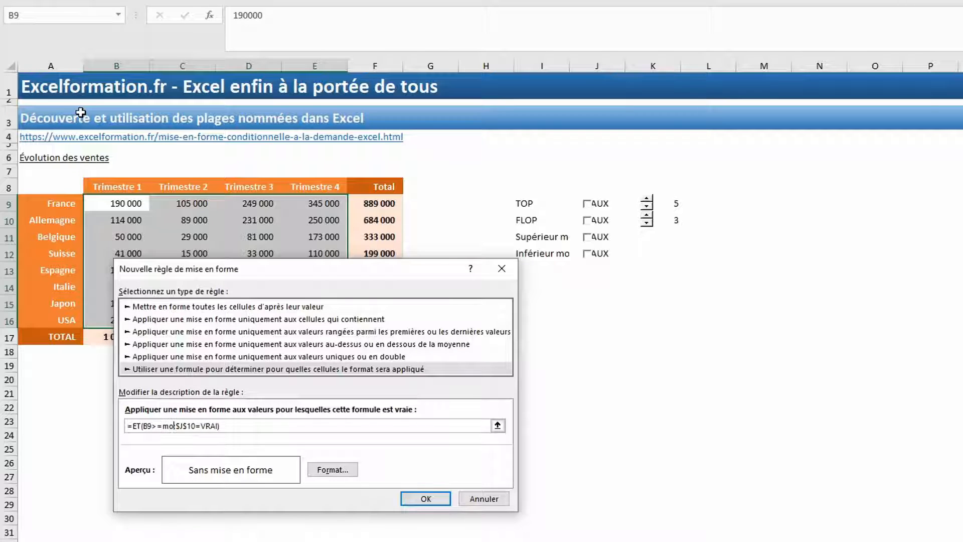
text(ne()
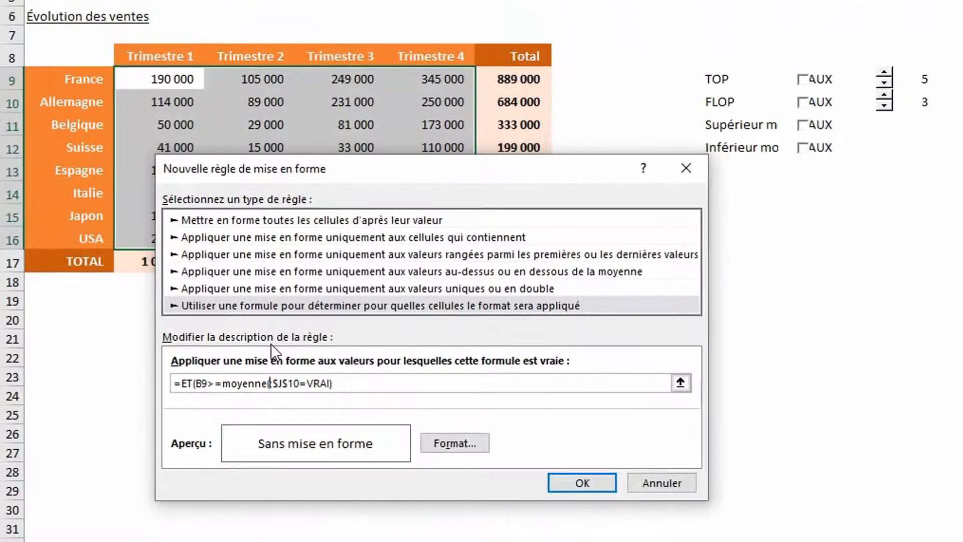
drag(160, 76, 442, 239)
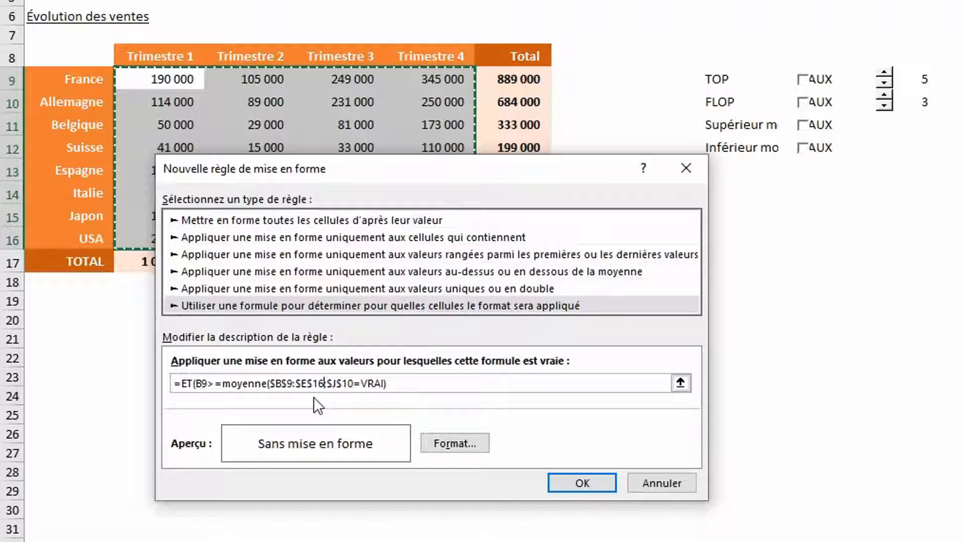
text())
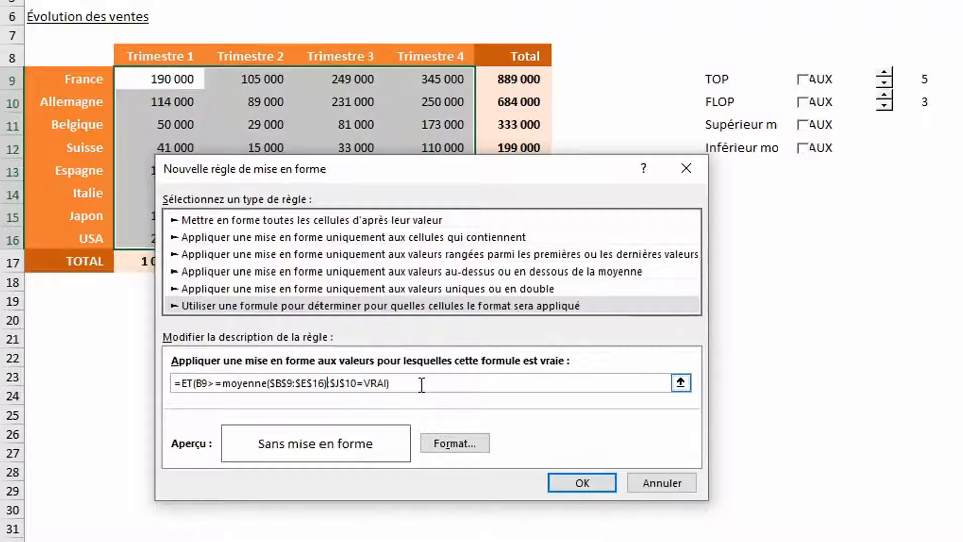
Step: Change the check box reference in the above-average rule's formula to $J$11 and set its font style to bold (Gras)
click(357, 384)
key(BackSpace)
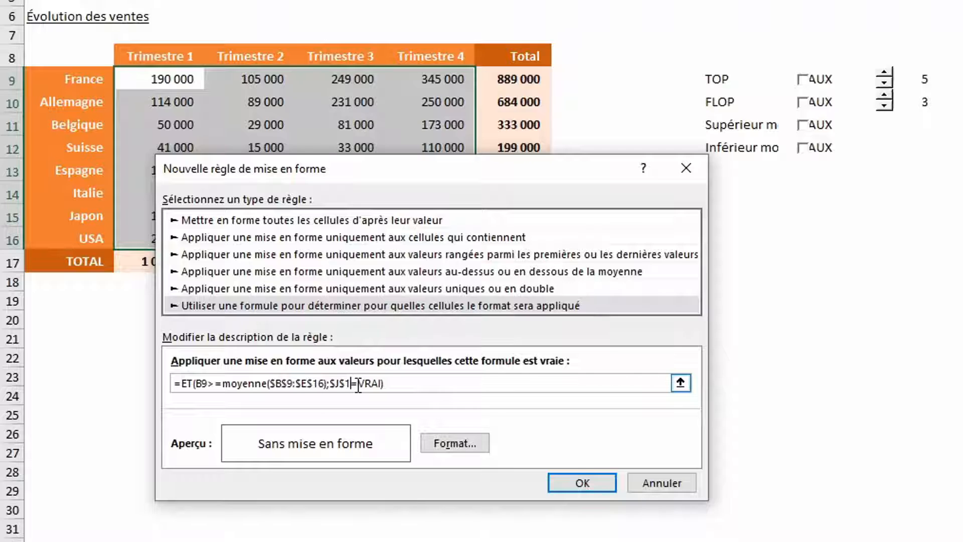
text(1)
click(447, 444)
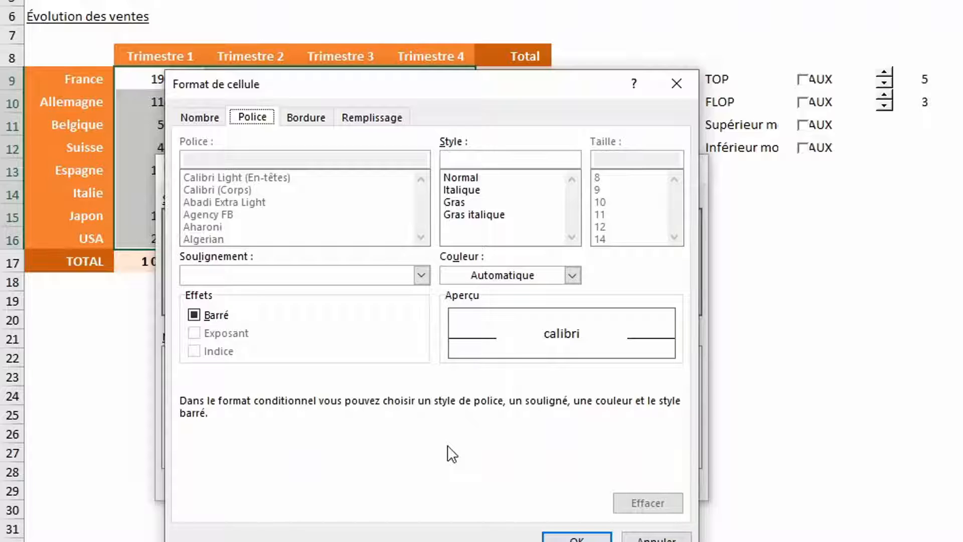
click(459, 203)
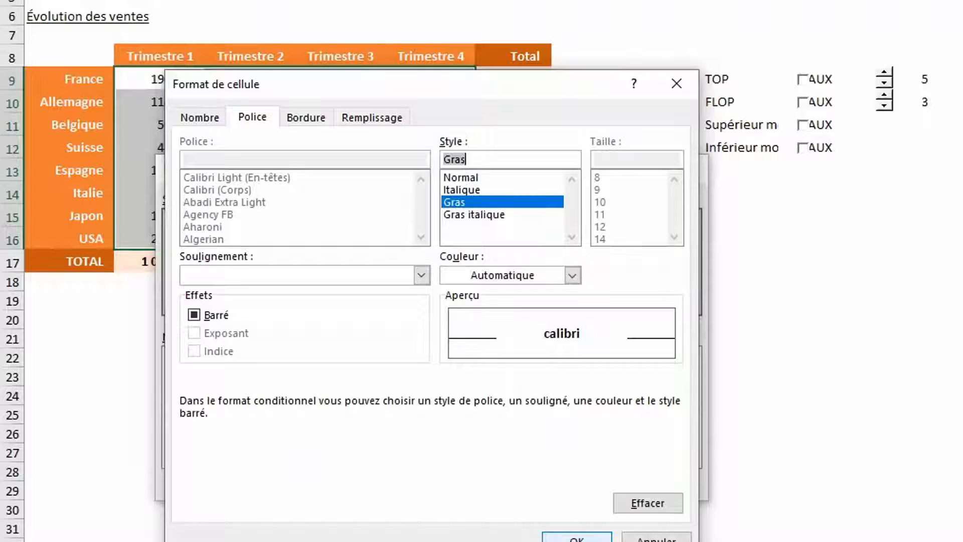
click(576, 537)
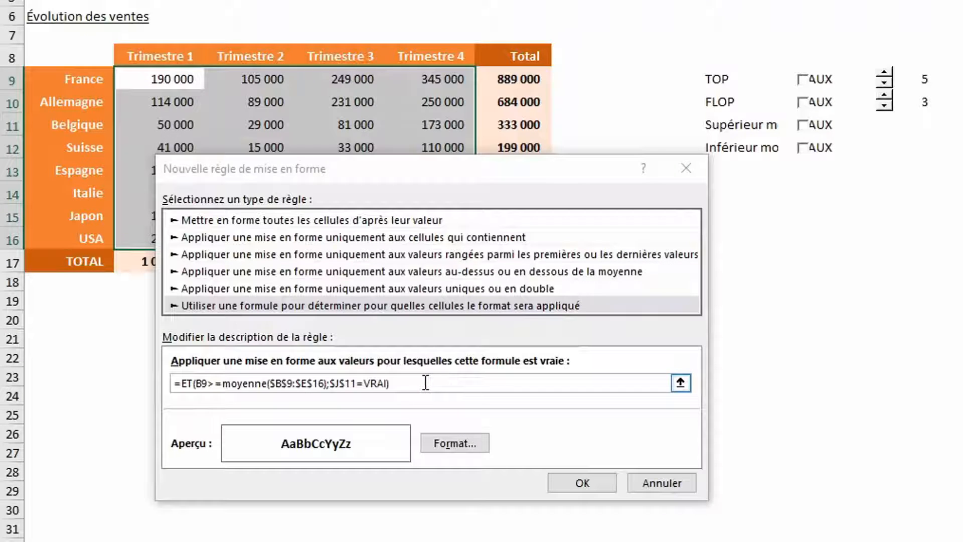
Step: Copy the above-average rule's complete formula, then save the rule and apply it to the sales table
drag(425, 382, 122, 368)
key(ctrl+c)
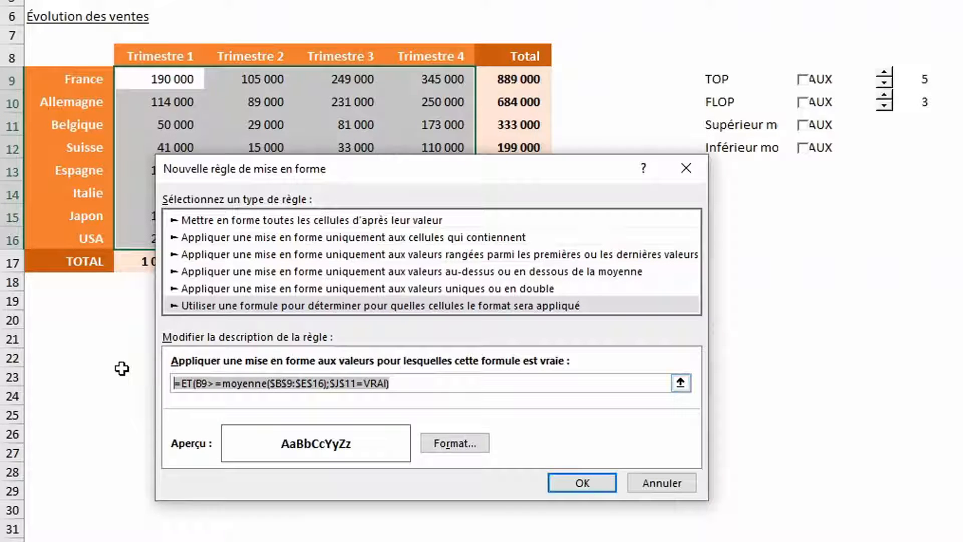
click(569, 486)
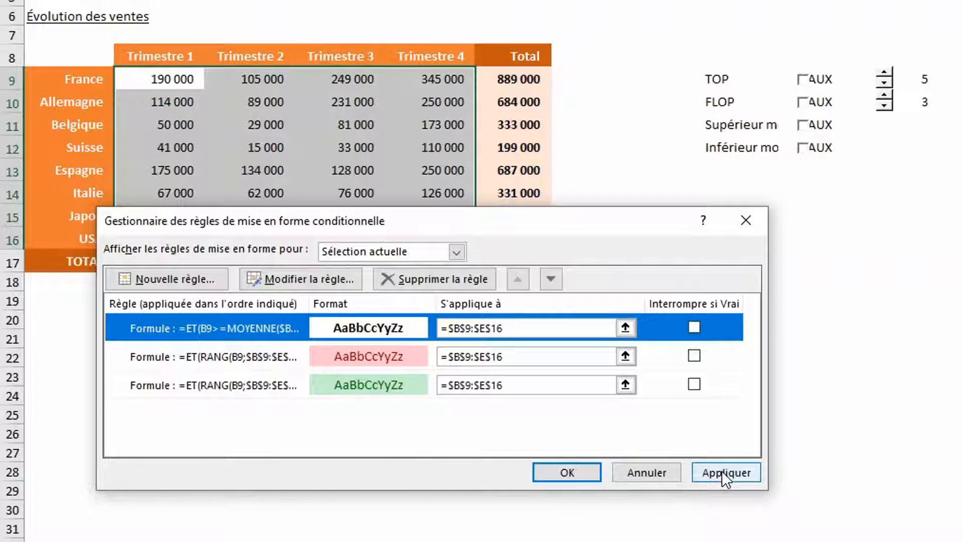
click(721, 471)
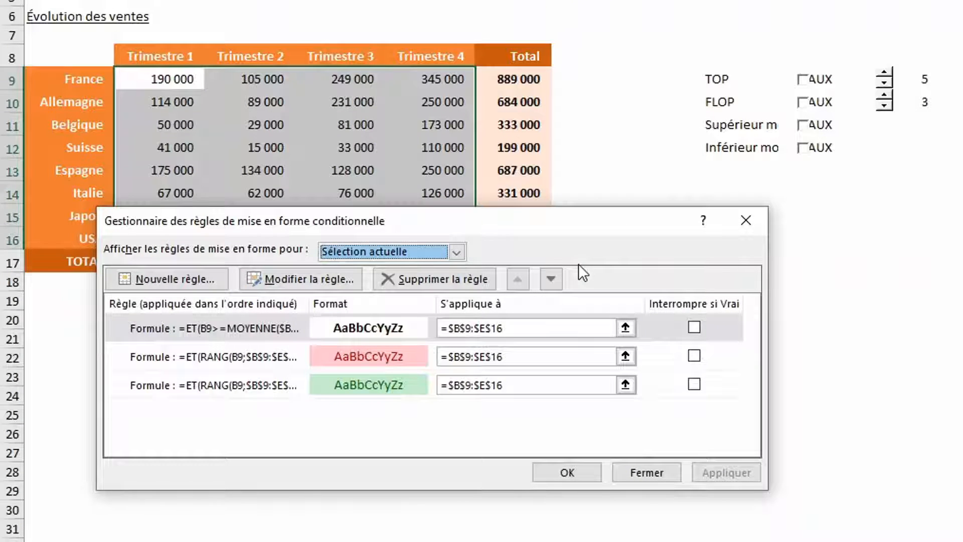
Step: Start another formula-based rule for B9:E16 and paste the above-average formula into it
click(177, 278)
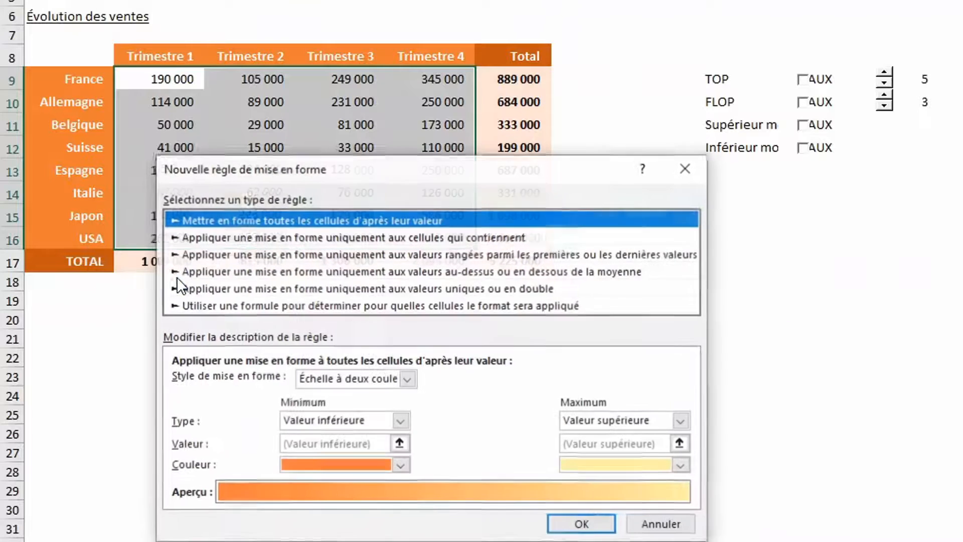
click(196, 304)
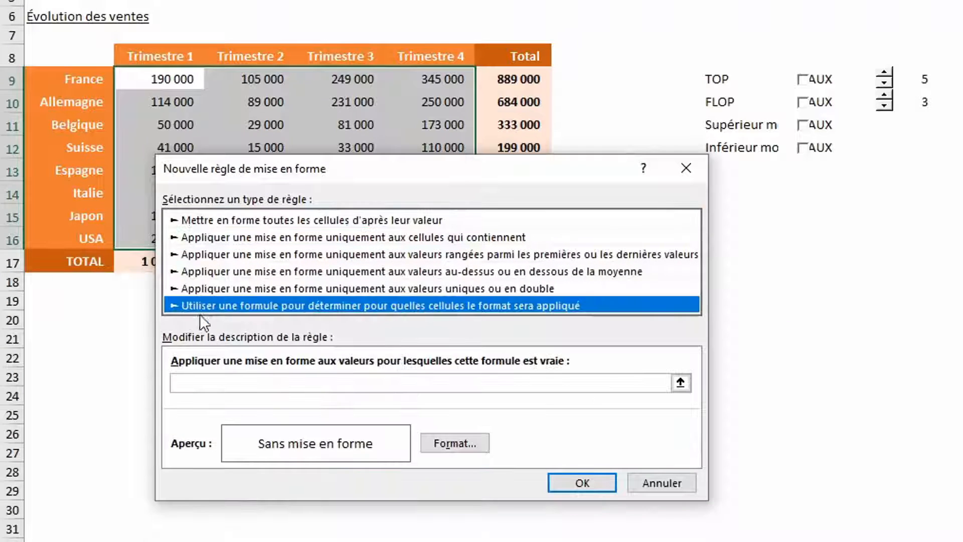
click(203, 380)
key(ctrl+v)
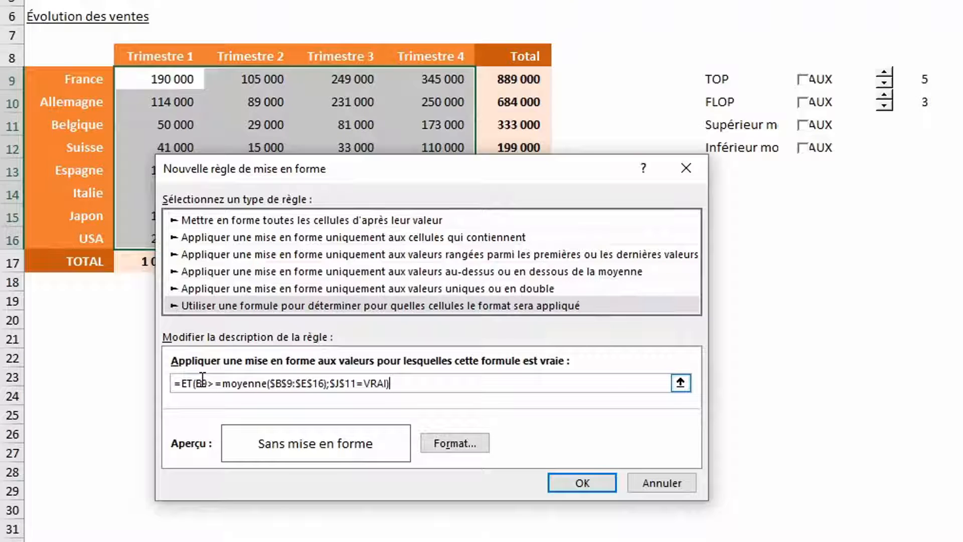
Step: Edit the pasted formula to =ET(B9<moyenne($B$9:$E$16);$J$12=VRAI) for the below-average rule
click(214, 384)
key(BackSpace)
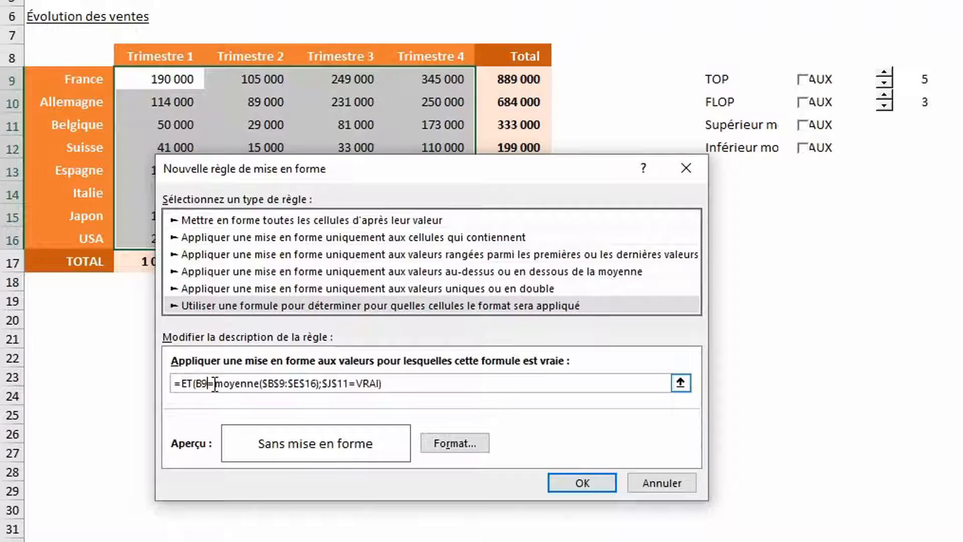
key(Delete)
text(<)
click(352, 385)
key(BackSpace)
text(2)
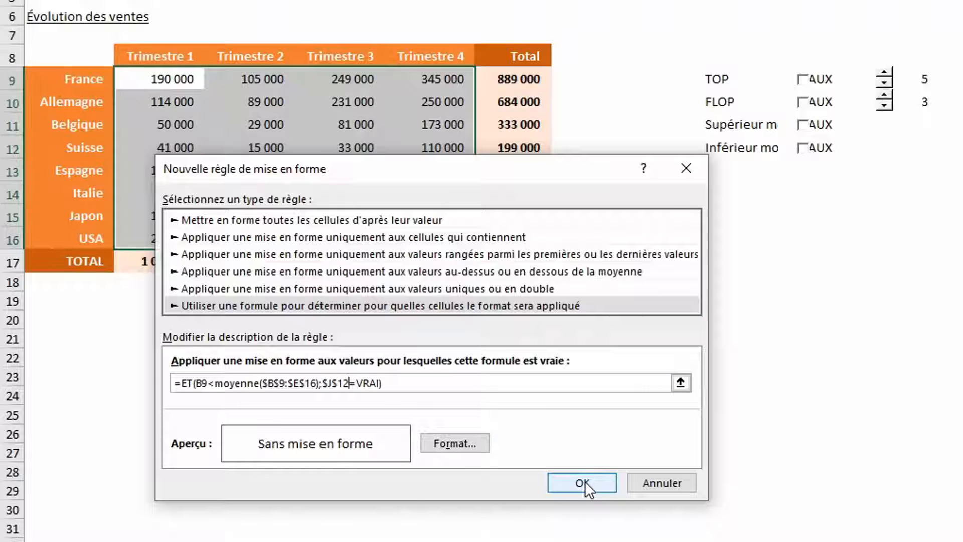
Step: Set the below-average rule's font style to italic (Italique), apply it and close the rules manager, then select cell J16
click(471, 442)
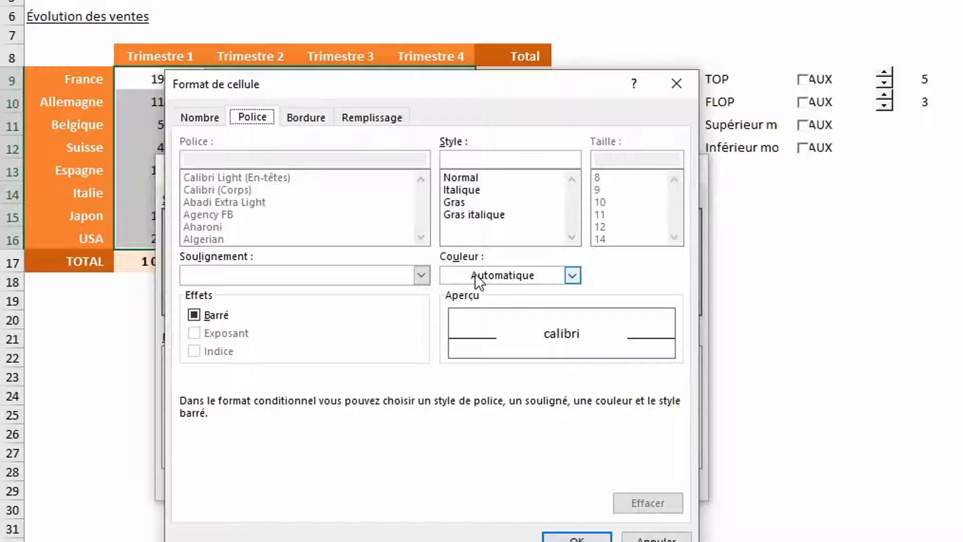
click(467, 188)
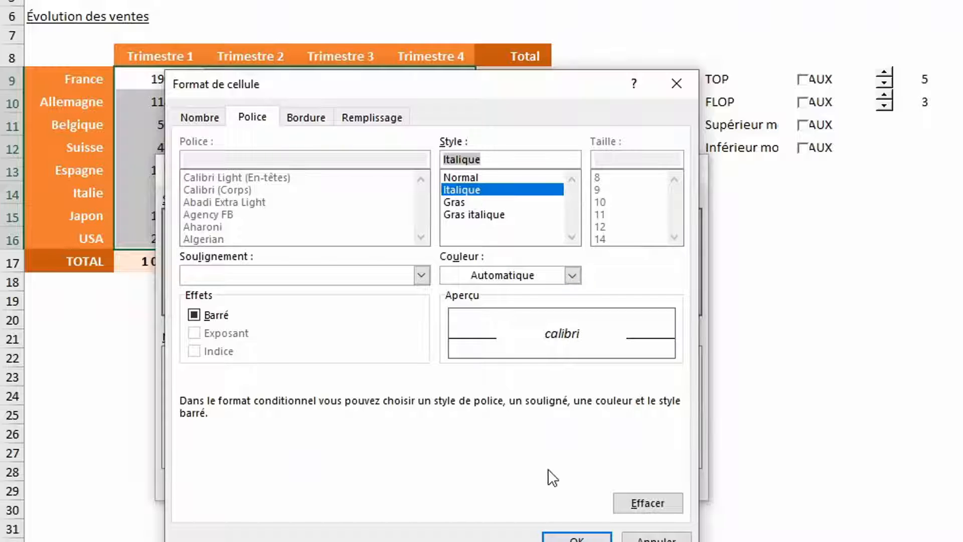
click(576, 537)
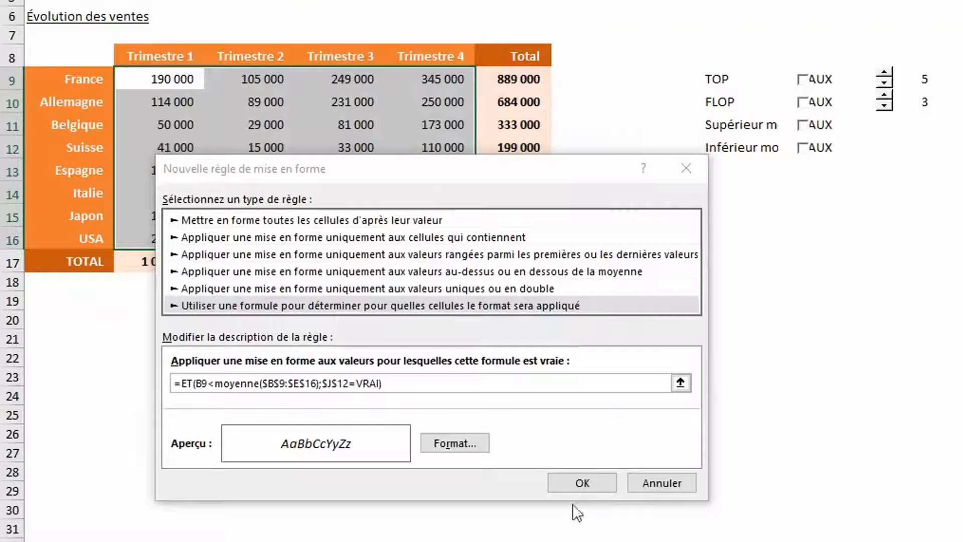
click(575, 483)
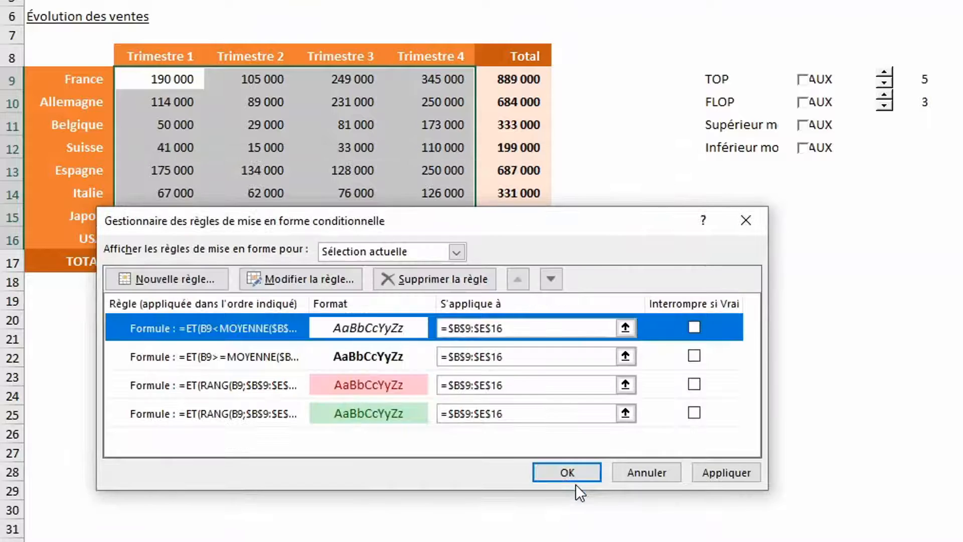
click(739, 472)
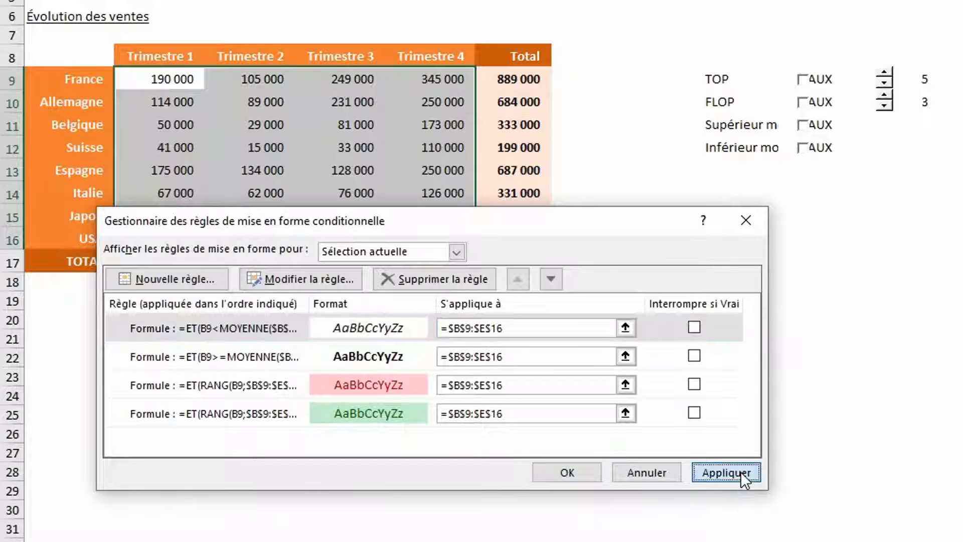
click(577, 468)
click(800, 235)
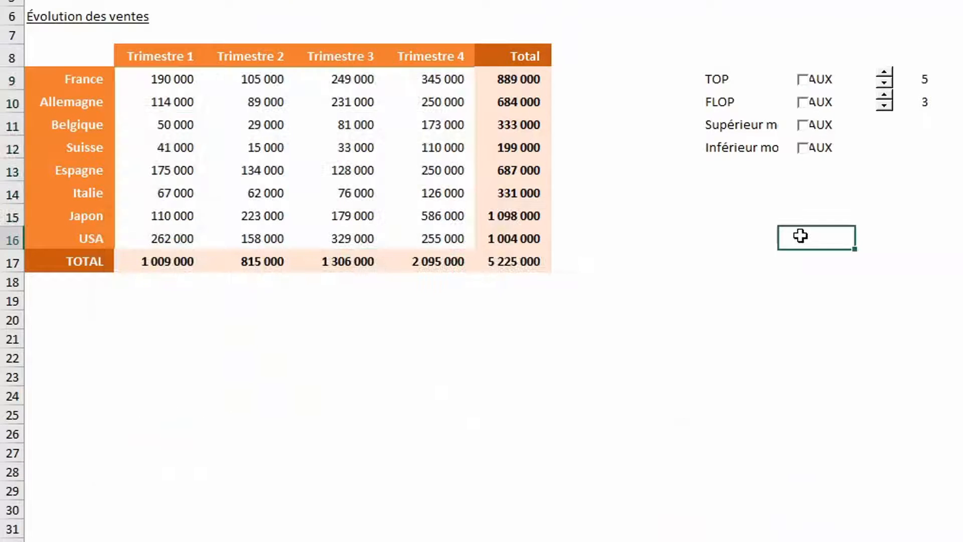
Step: Turn on the above-average, below-average, FLOP and TOP check boxes to test all four formatting rules together
click(802, 125)
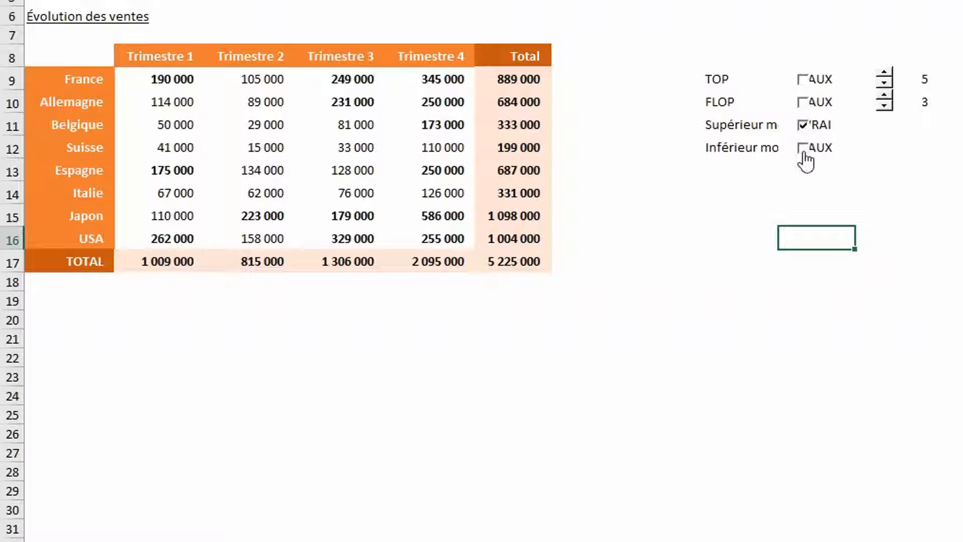
click(802, 148)
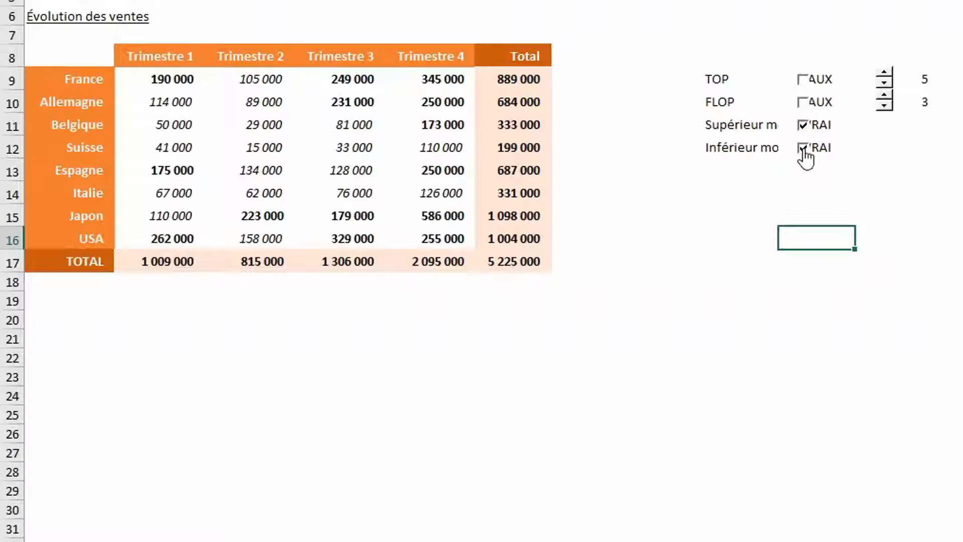
click(802, 102)
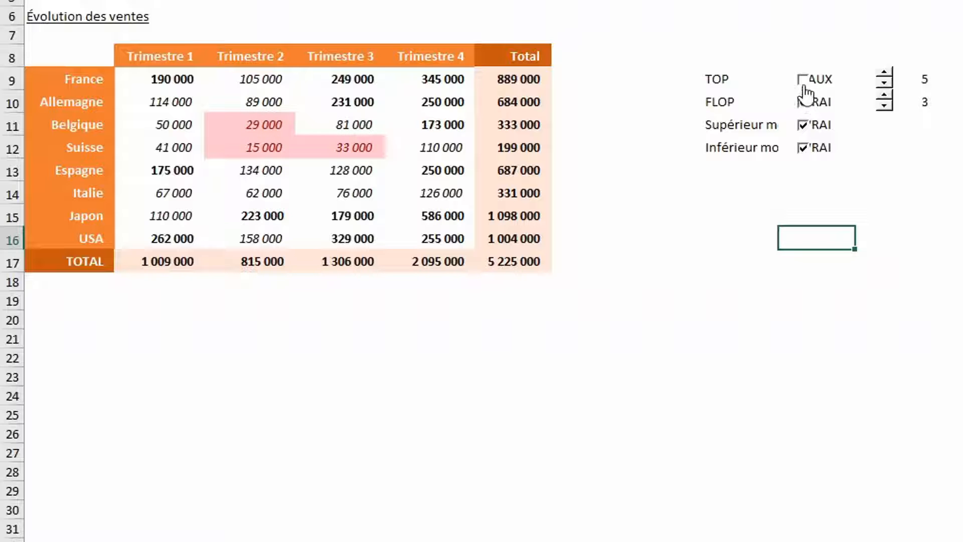
click(803, 83)
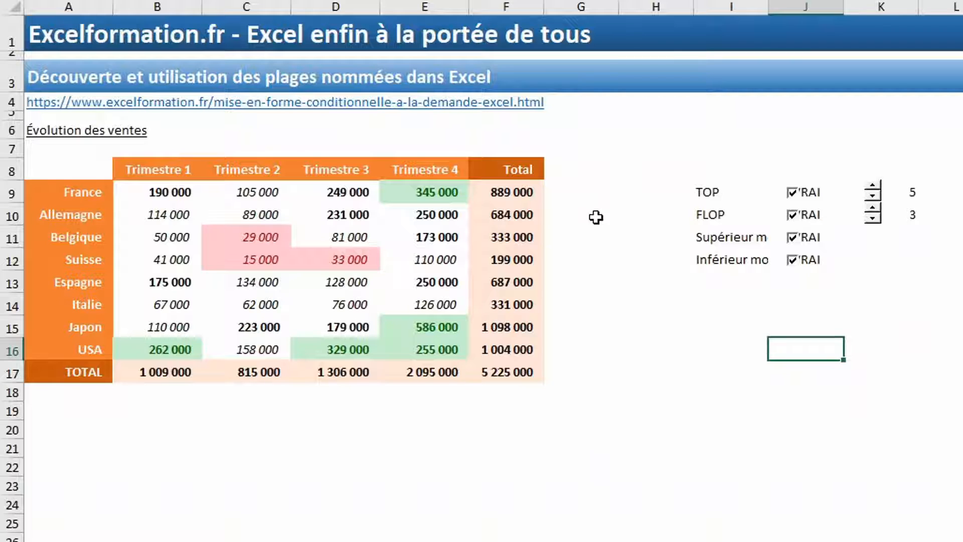
Step: Fill G9:G16 beside the Total column with the relative formula =F9 in one entry
drag(568, 197, 565, 344)
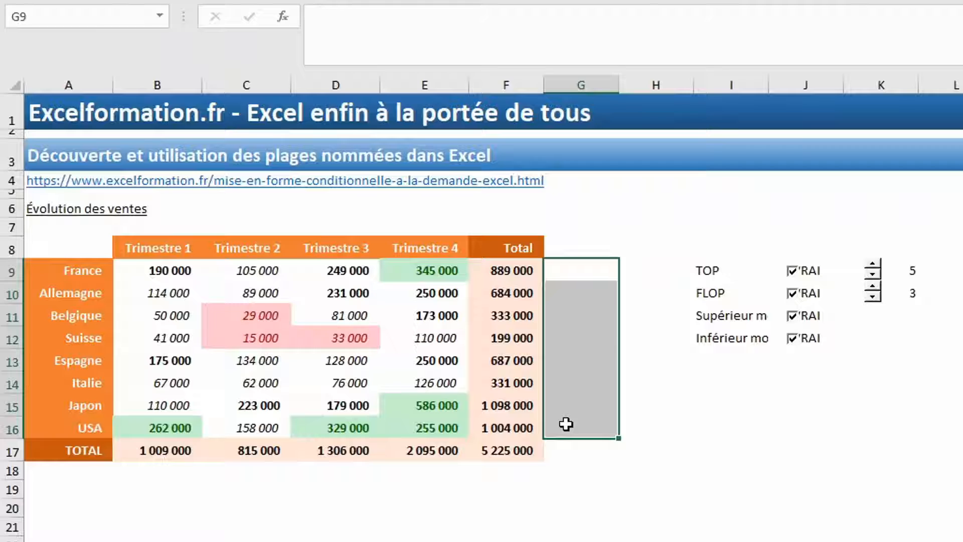
text(=)
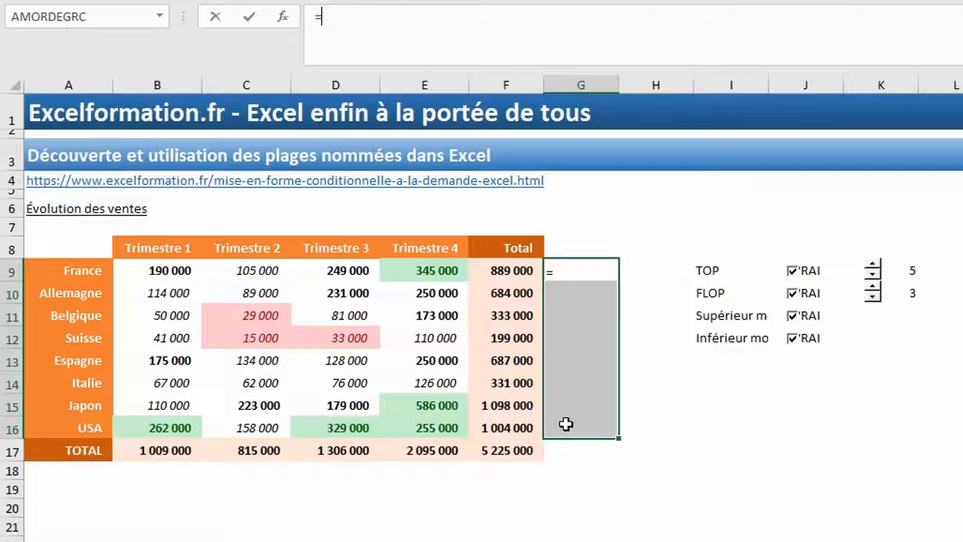
click(517, 271)
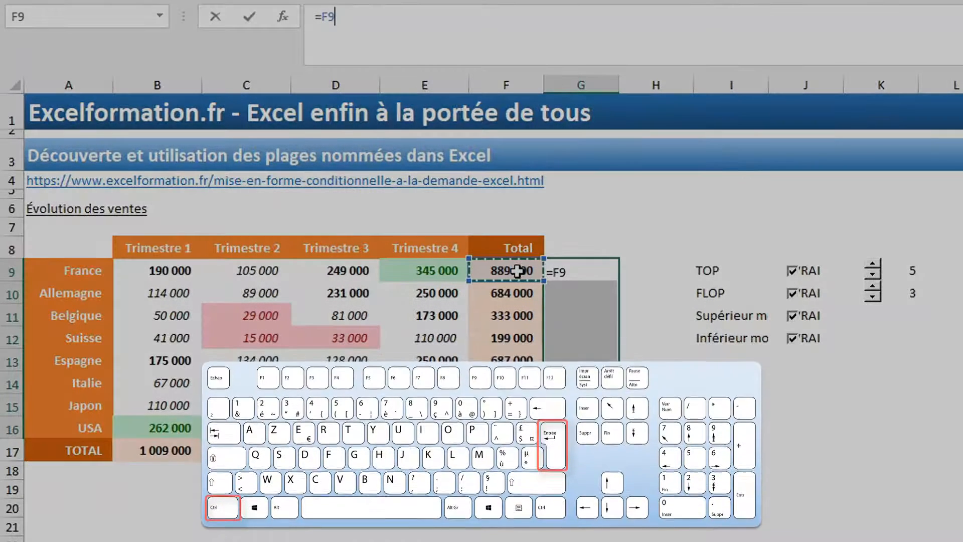
key(ctrl+Return)
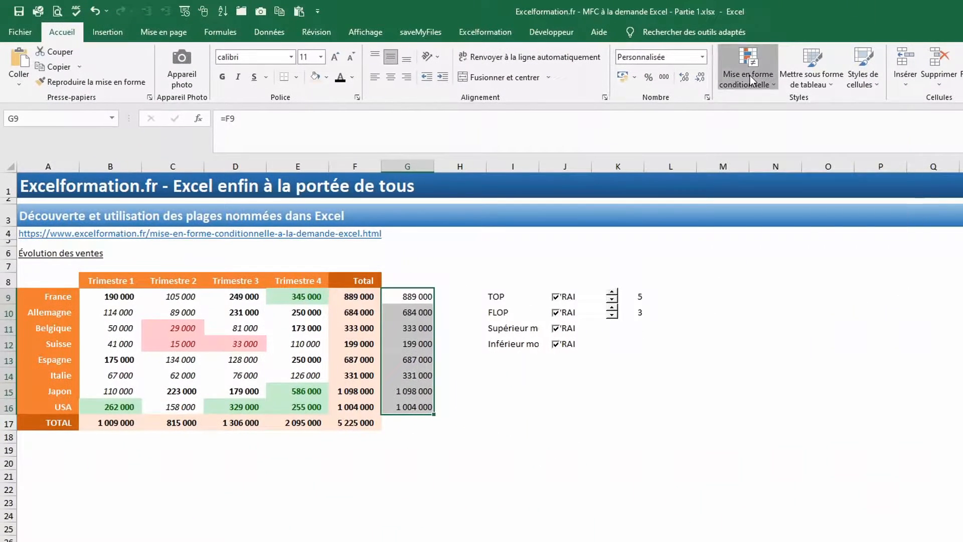
Step: Apply blue gradient data bars (Barres de données, Dégradé) to G9:G16
click(750, 78)
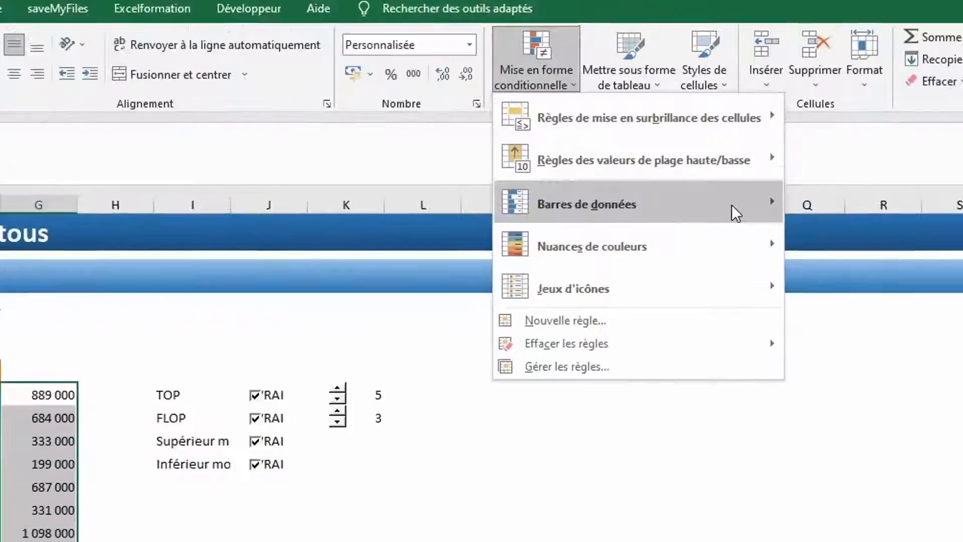
mouse_move(882, 166)
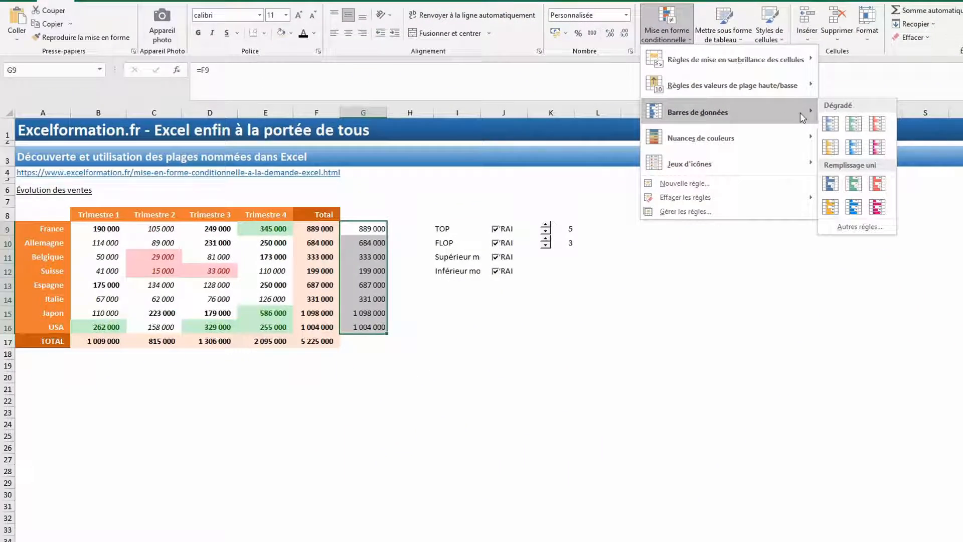
click(854, 147)
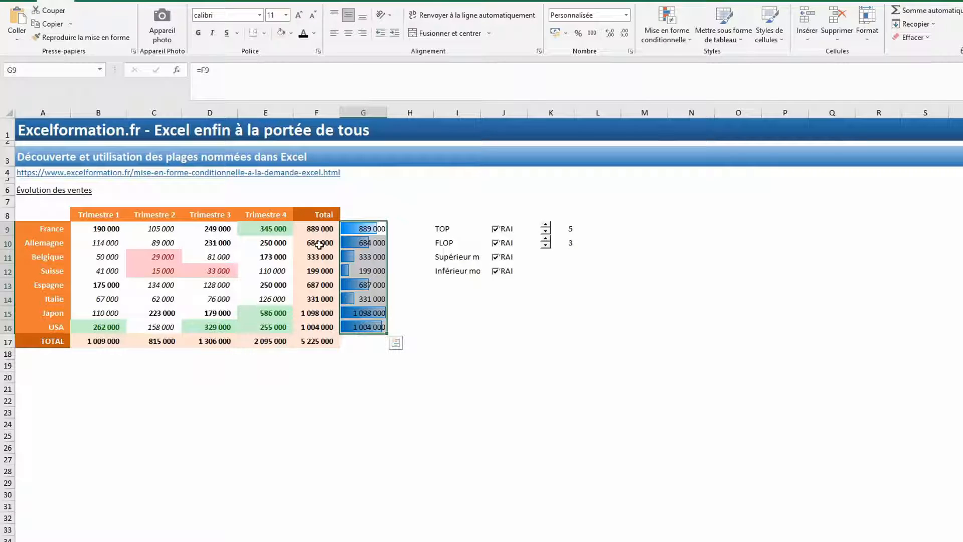
Step: Edit the data bar rule on G9:G16 to show only the bar (Afficher la barre uniquement) and apply it
click(669, 35)
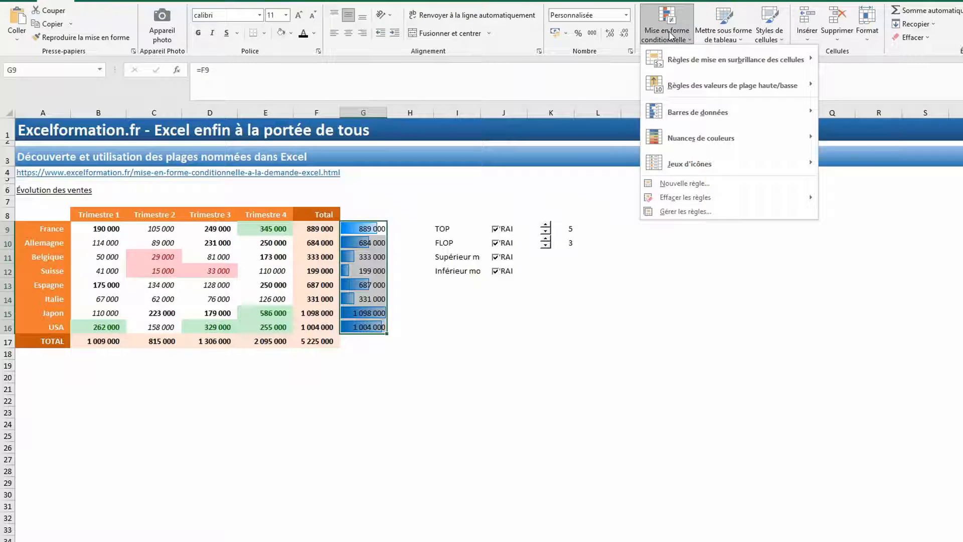
click(675, 211)
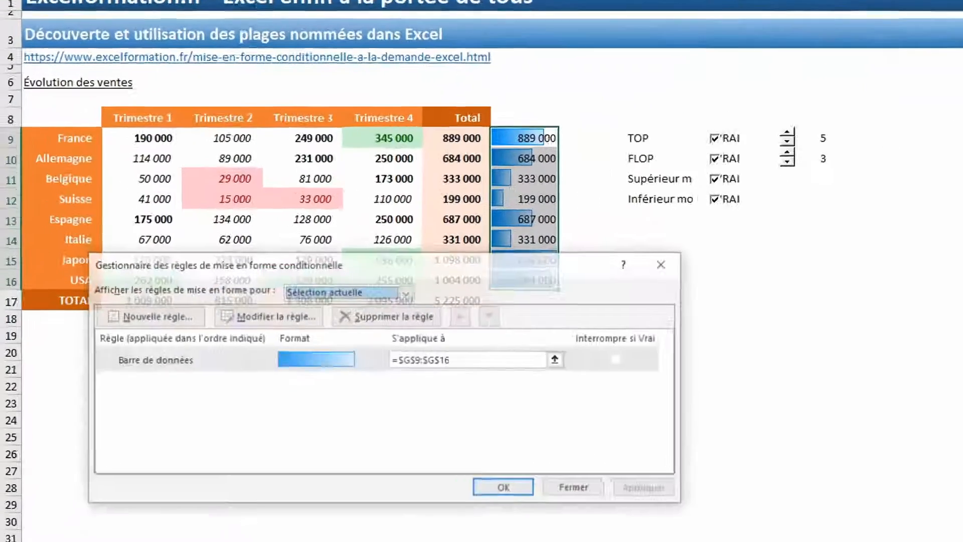
double_click(151, 363)
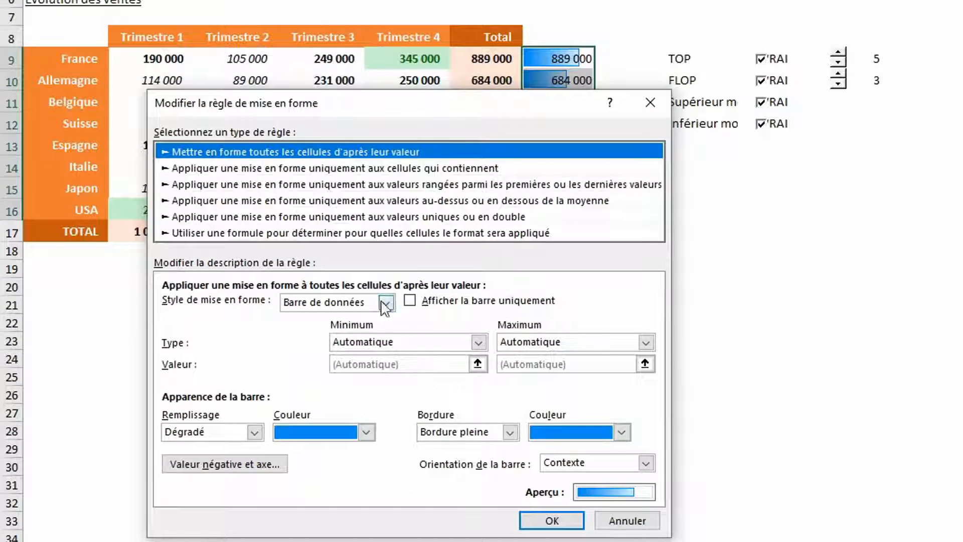
click(411, 305)
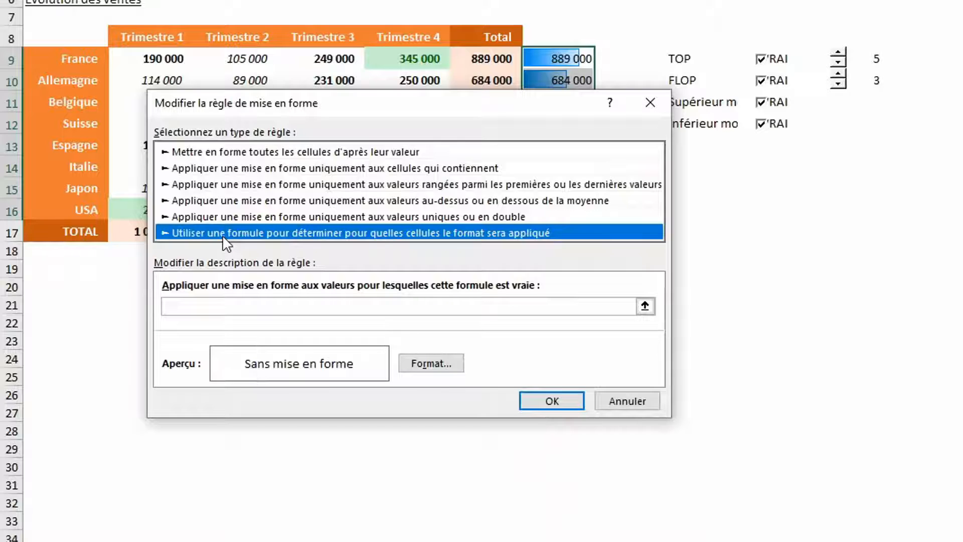
click(239, 152)
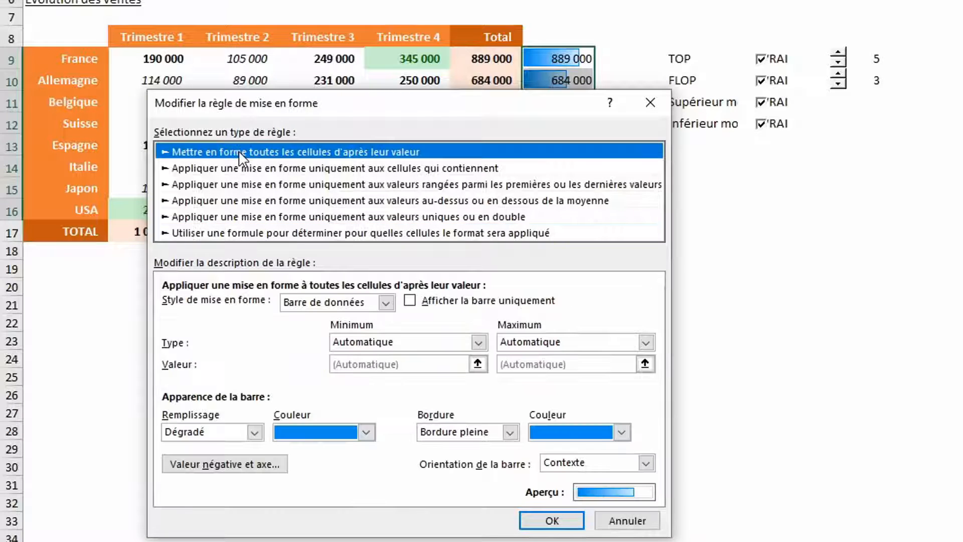
click(409, 300)
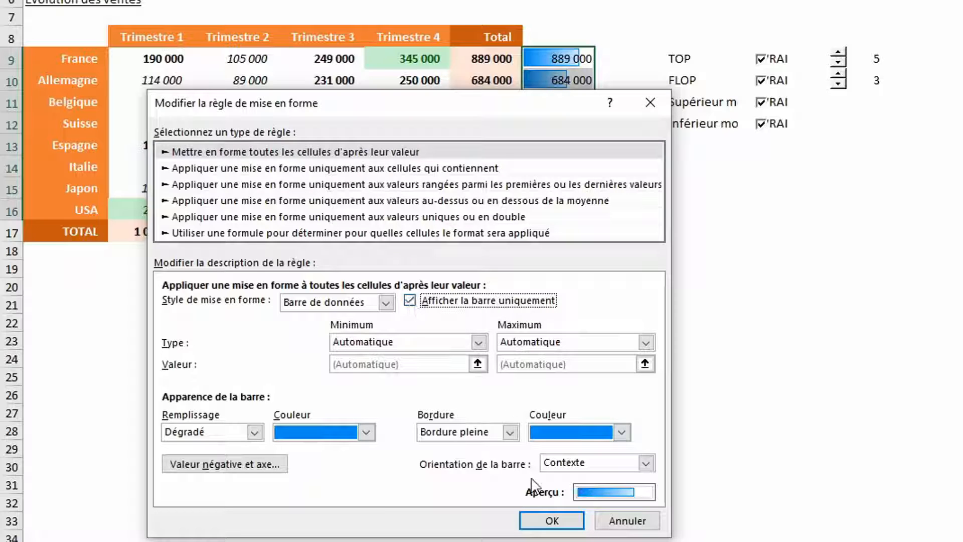
click(551, 520)
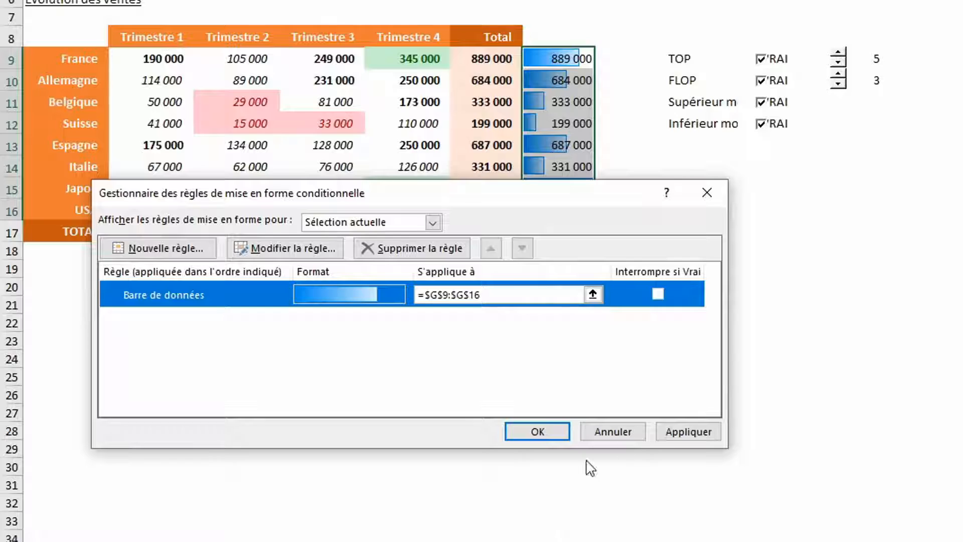
click(559, 429)
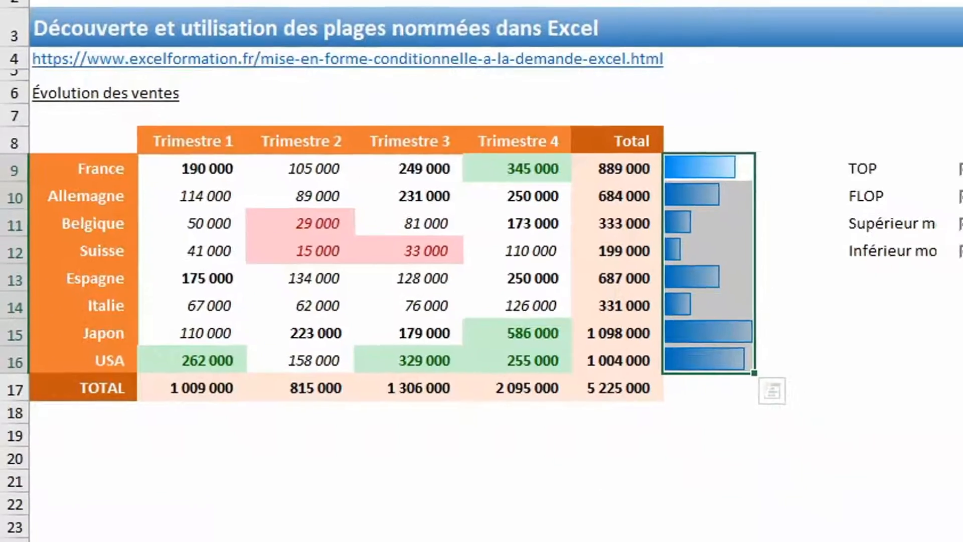
Step: Enter the label Barres in I13, below the below-average label
click(949, 277)
click(951, 303)
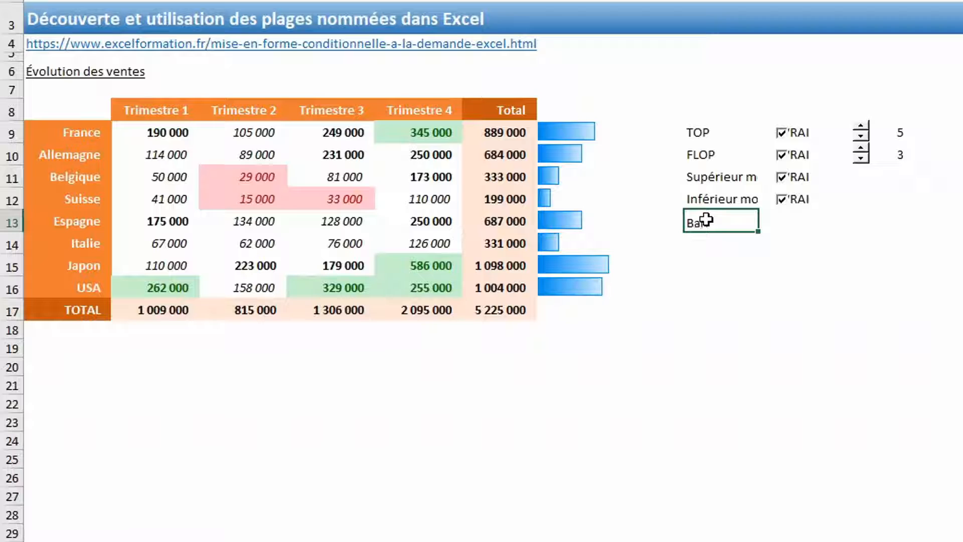
text(Barres)
key(Tab)
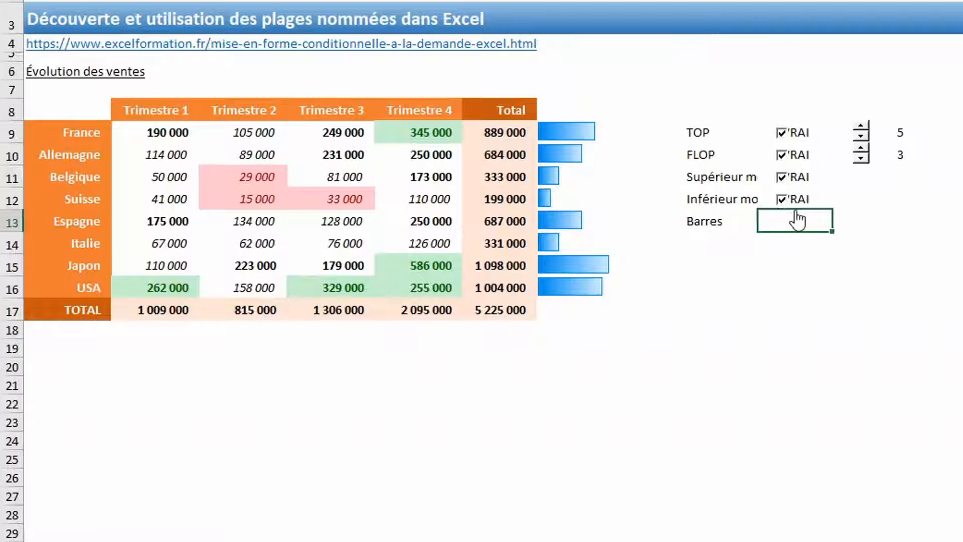
Step: Copy cell J12 with its check box into J13 beside the Barres label
key(Up)
key(ctrl+c)
key(Down)
key(ctrl+v)
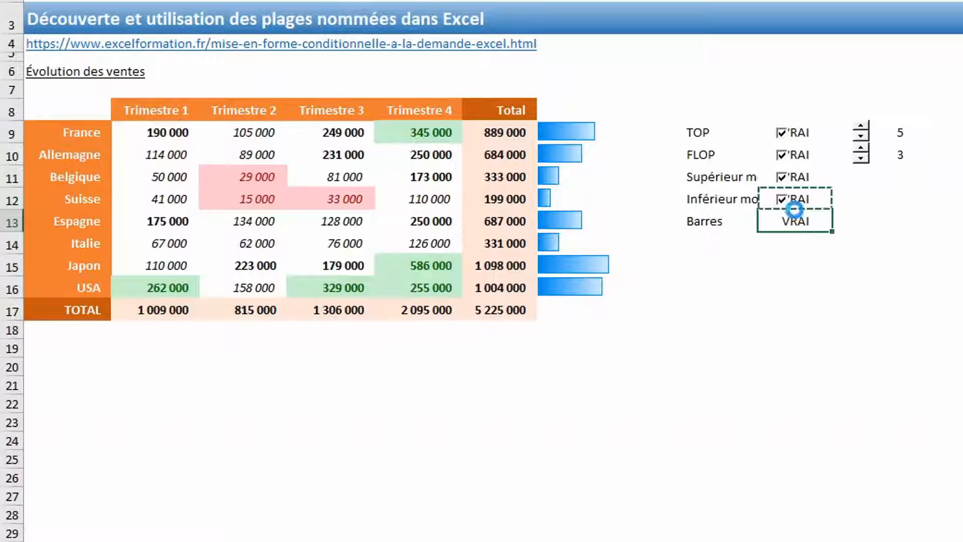
Step: Link the Barres check box to cell $J$13, then toggle it off and back on to test it
right_click(783, 222)
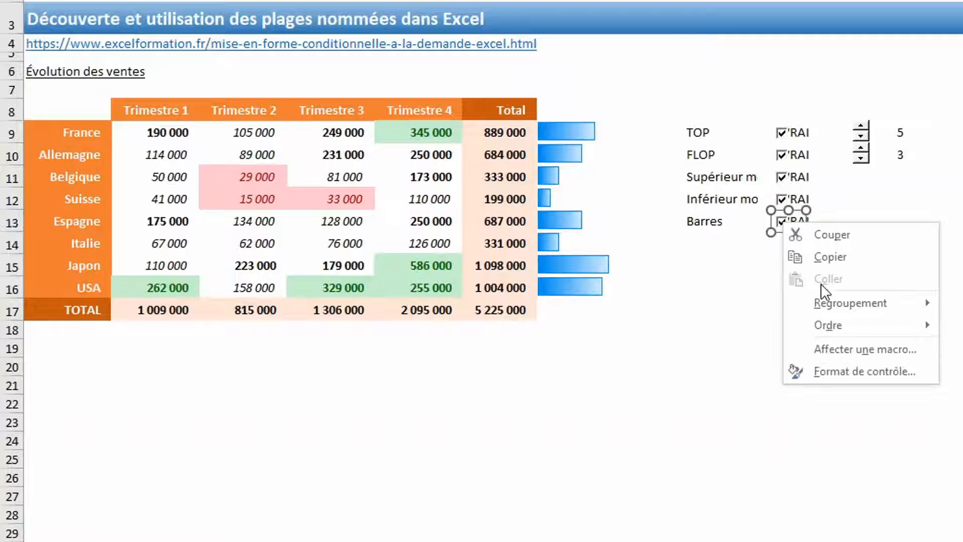
click(827, 370)
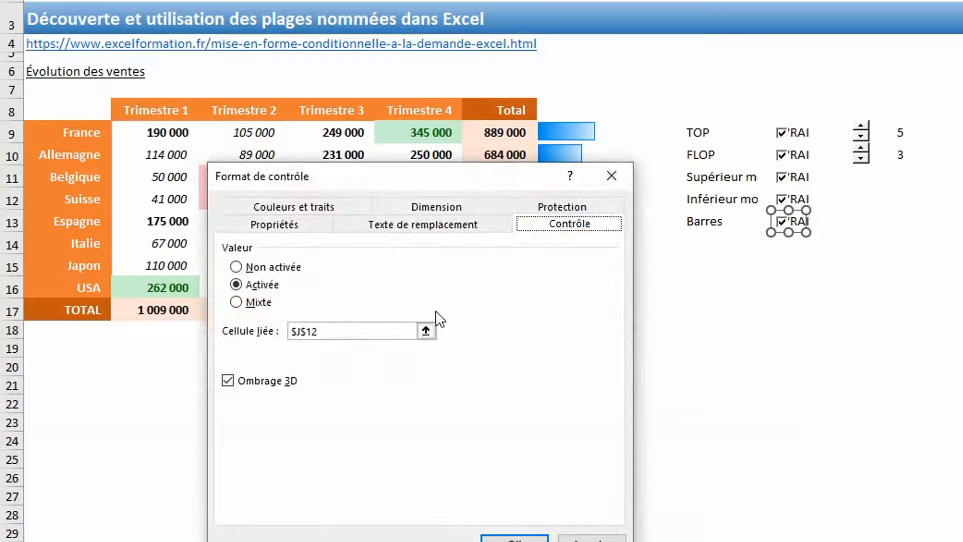
click(406, 328)
key(BackSpace)
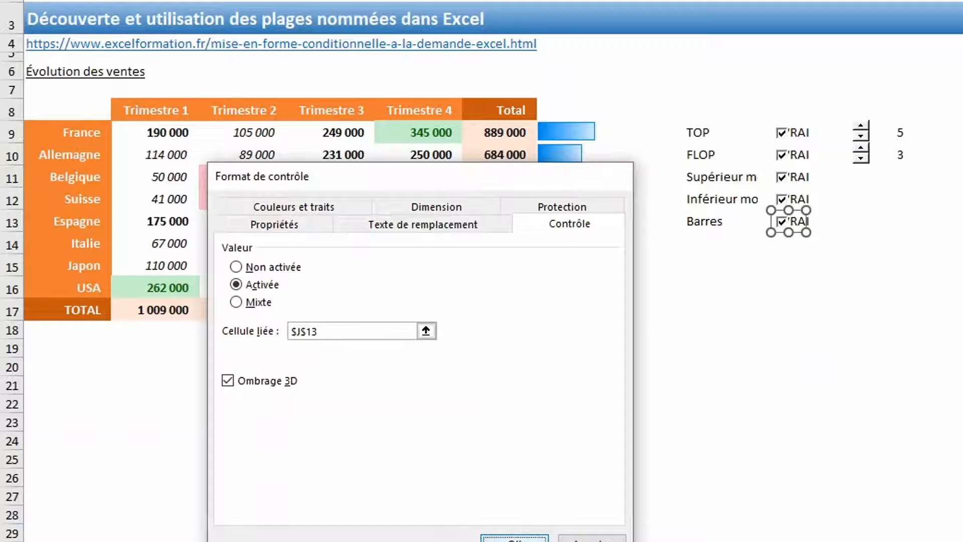
click(511, 539)
click(787, 280)
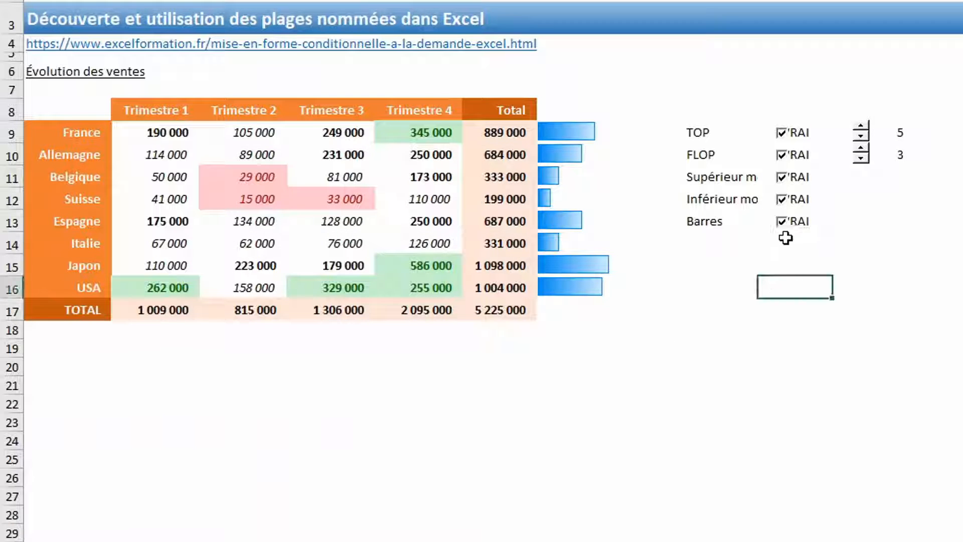
click(781, 222)
click(781, 222)
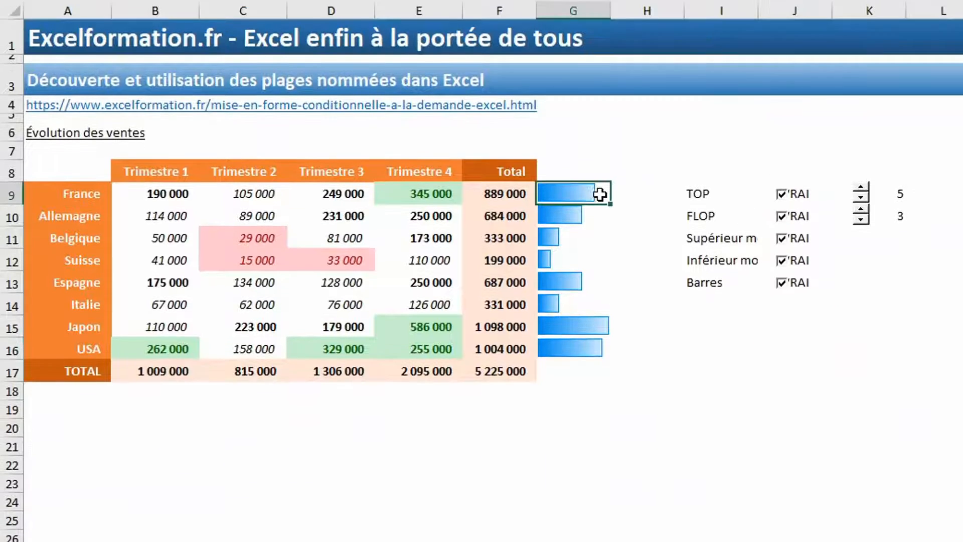
Step: Change the formulas in G9:G16 to =SI($J$13=VRAI;F9;"") so the data bars depend on the Barres check box
drag(599, 133, 579, 291)
drag(578, 431, 578, 431)
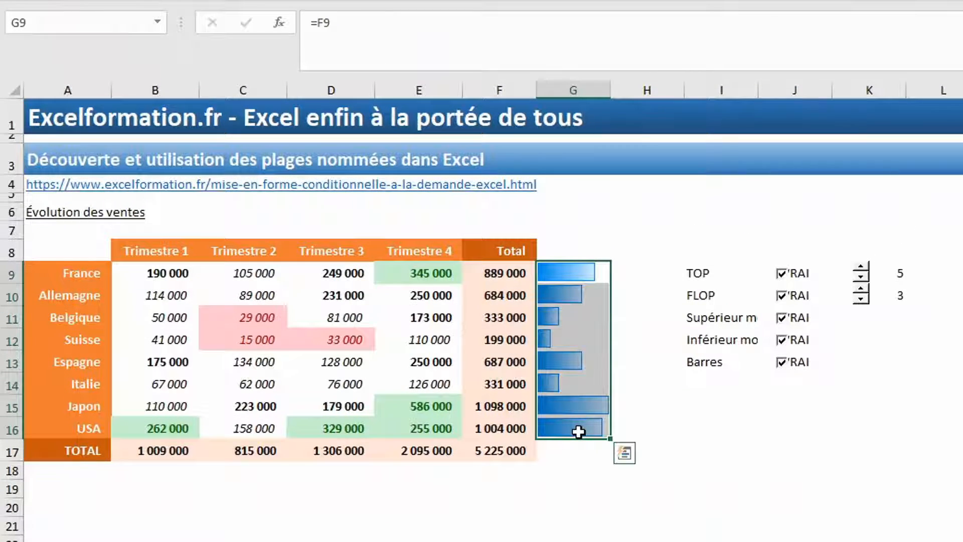
click(317, 23)
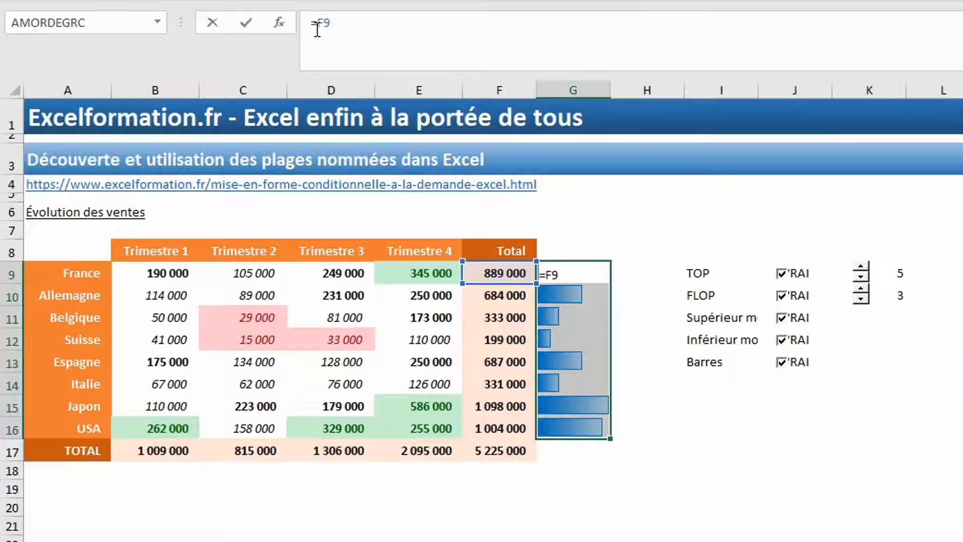
text(si()
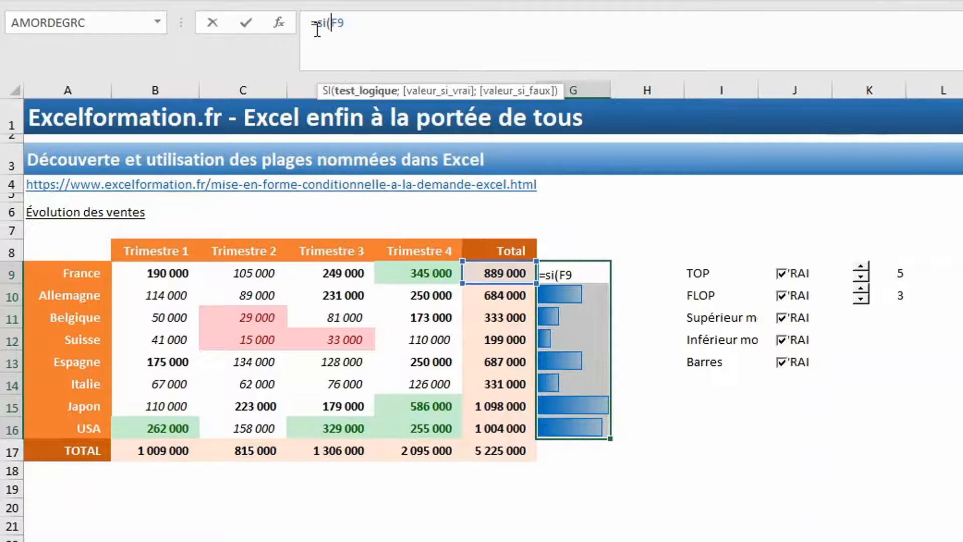
click(811, 362)
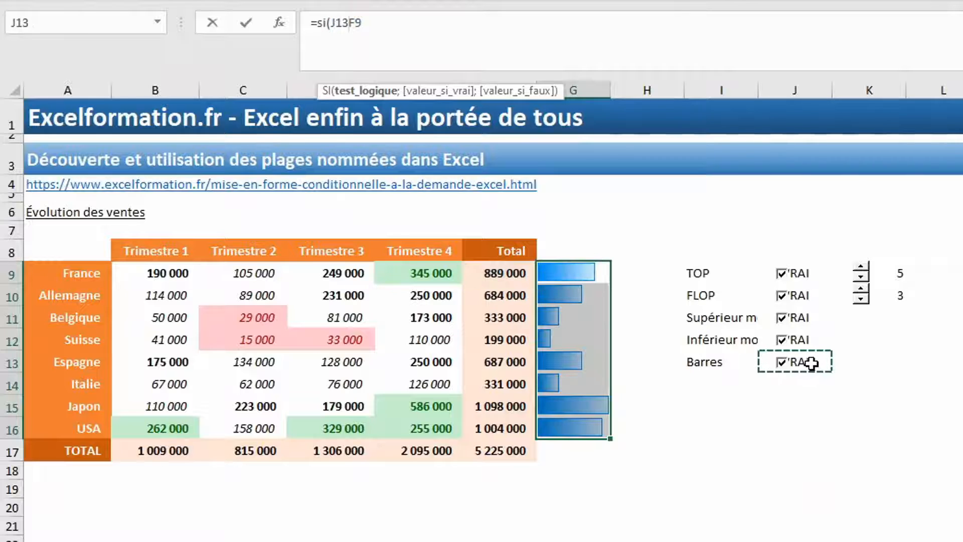
key(F4)
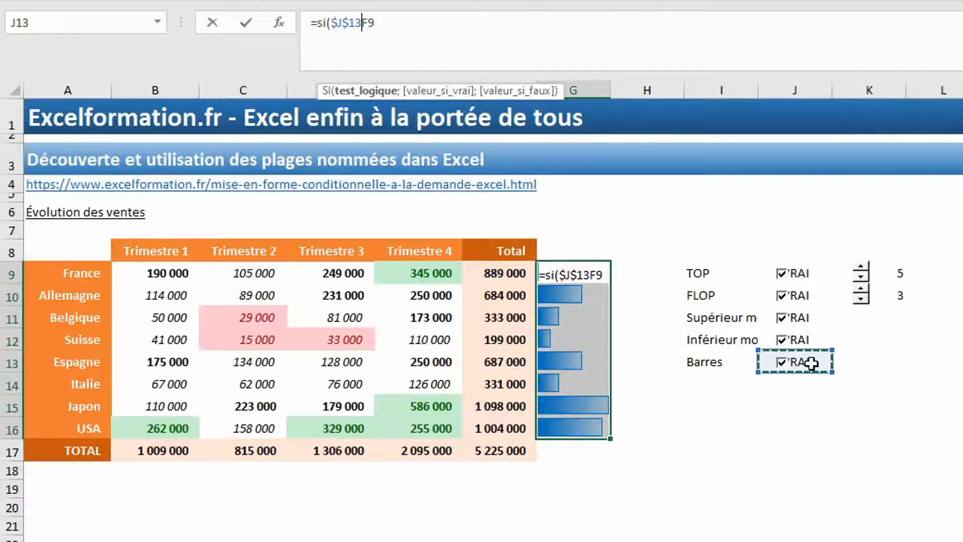
text(=vr)
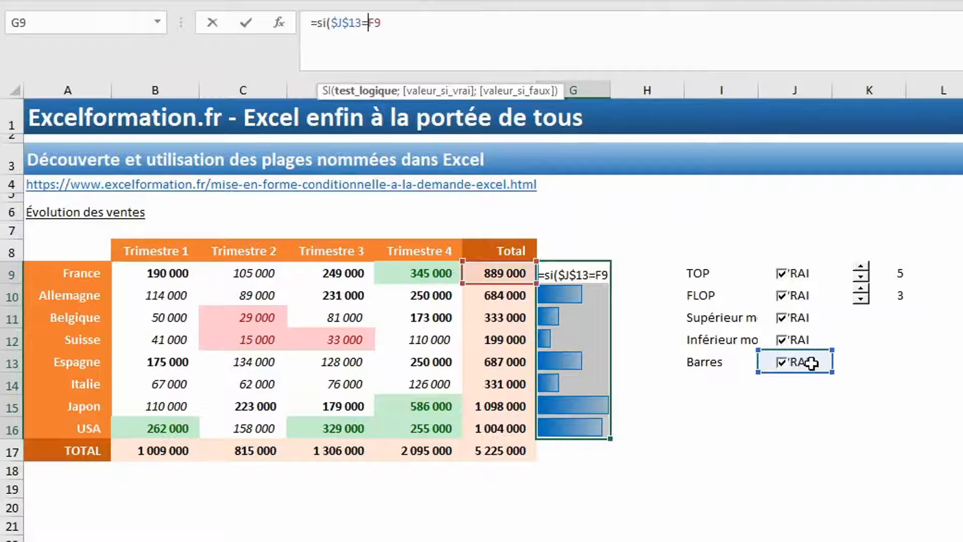
text(ai)
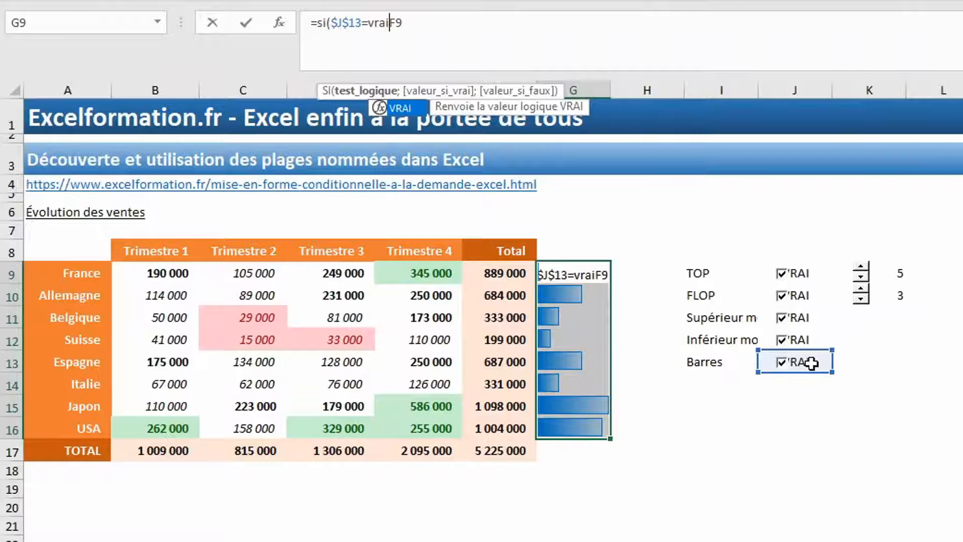
text(;)
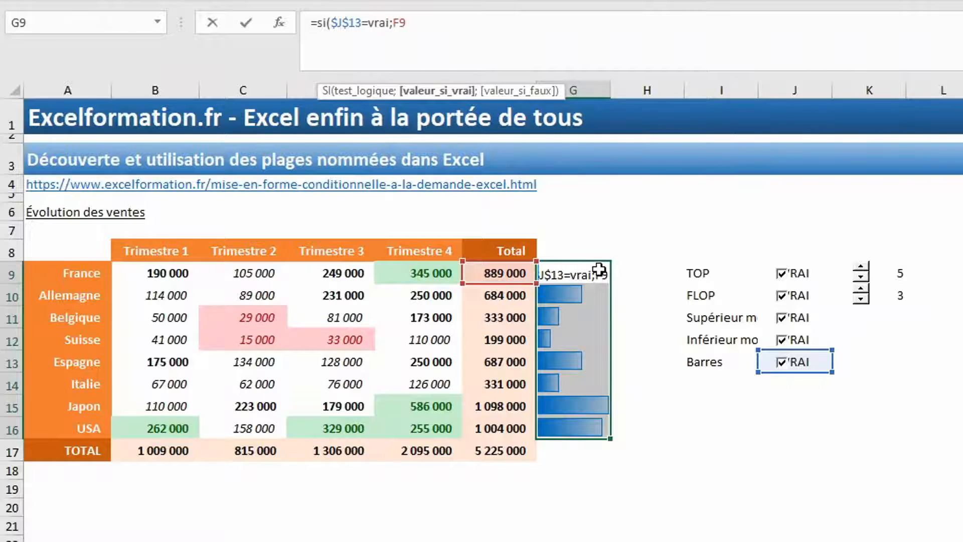
click(544, 41)
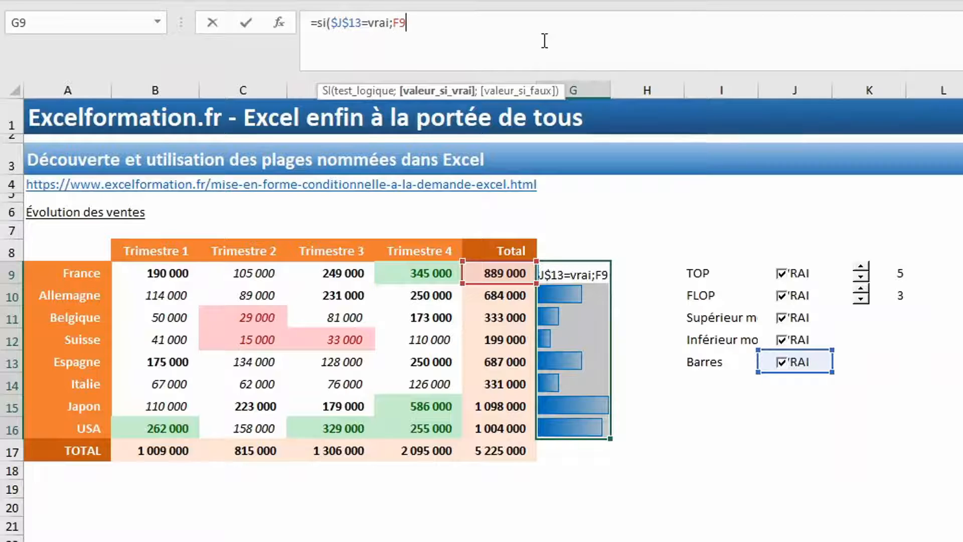
text(;)
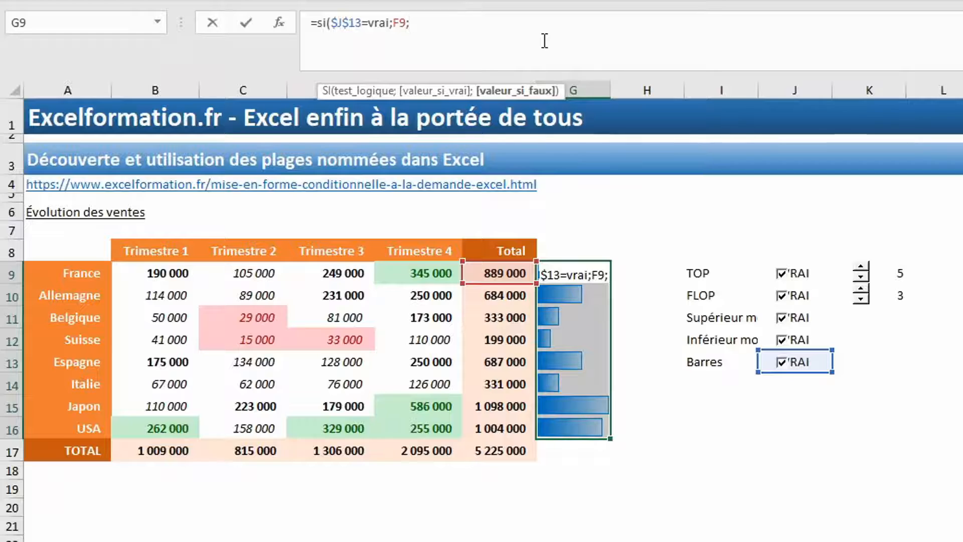
text("")
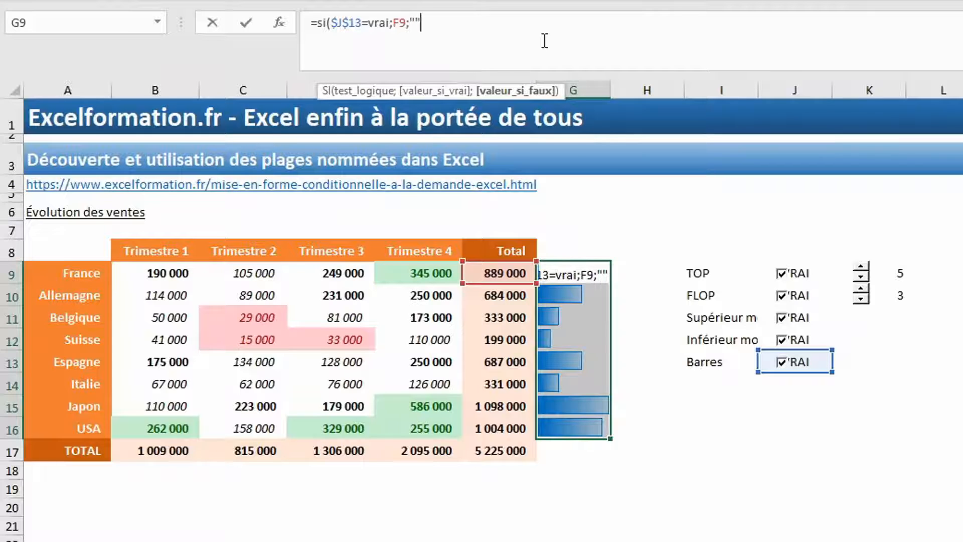
text())
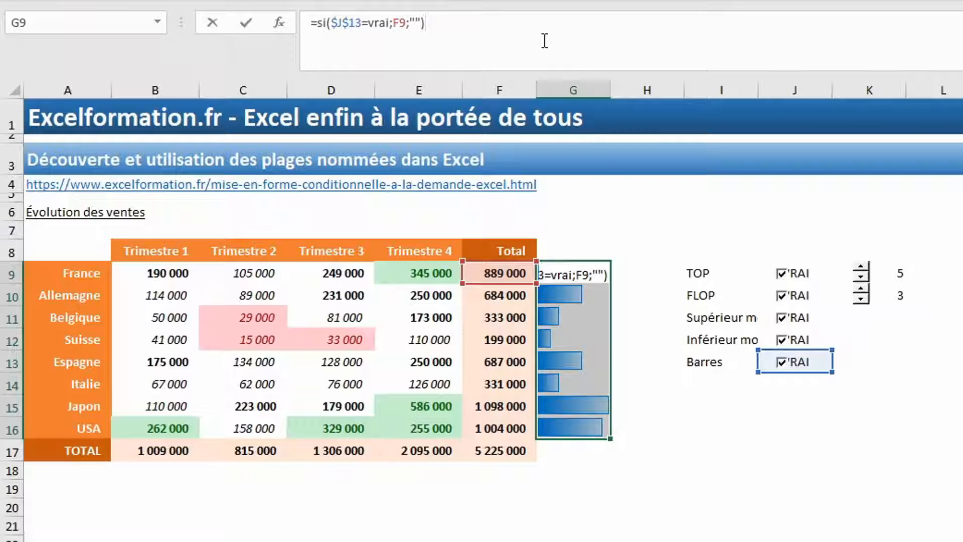
key(ctrl+Return)
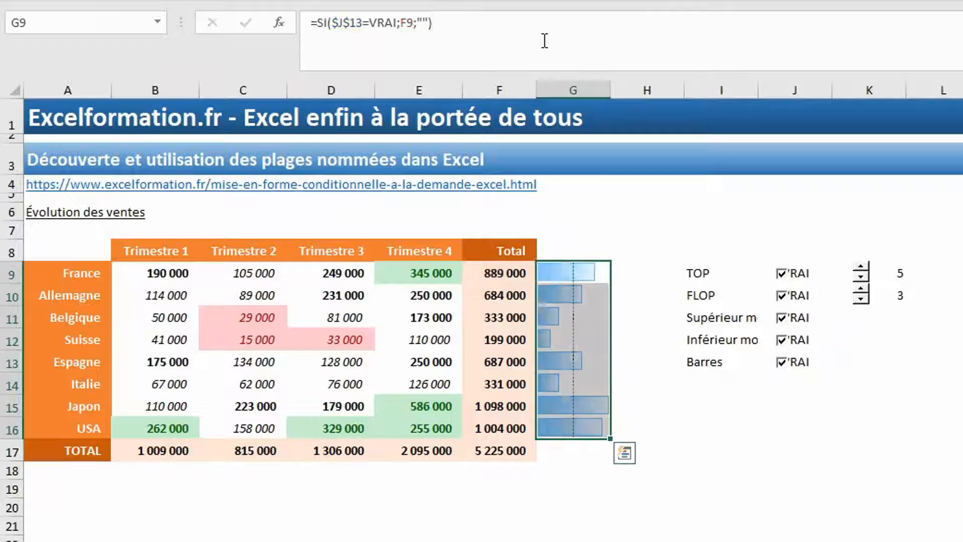
key(ctrl+q)
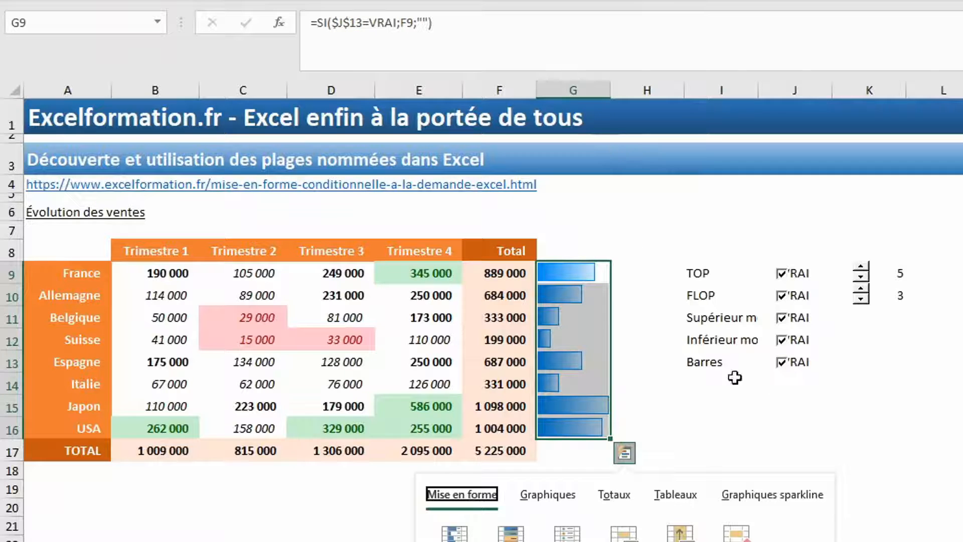
Step: Toggle the Barres check box off and back on to test the data bars beside the totals
click(956, 475)
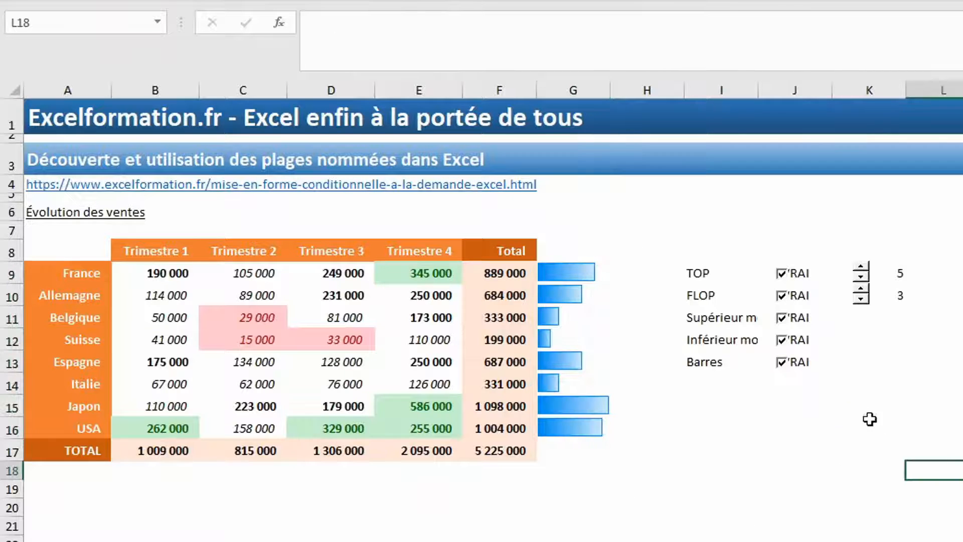
click(781, 363)
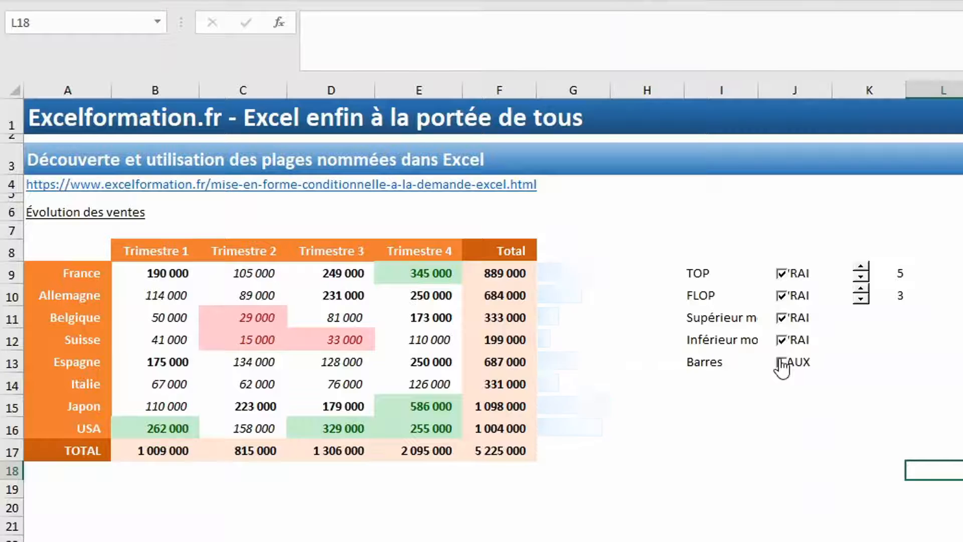
click(781, 362)
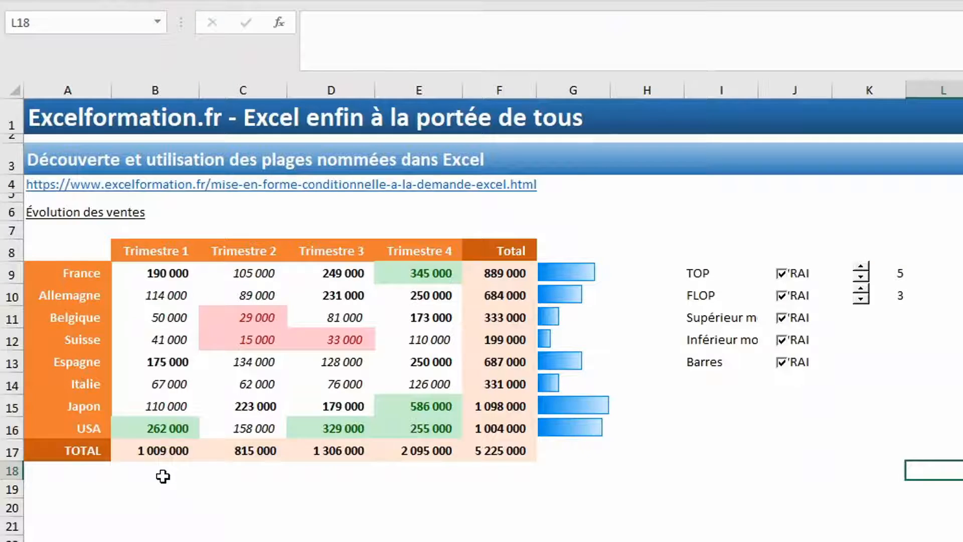
Step: Fill B18:E18, below the TOTAL row, with the formula =B17 to repeat each quarter's total
drag(163, 477, 394, 473)
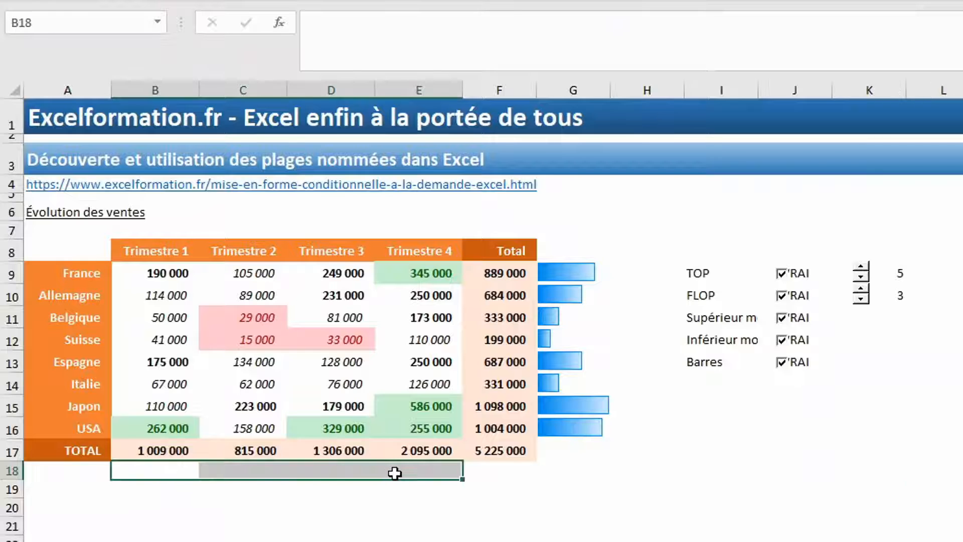
text(=)
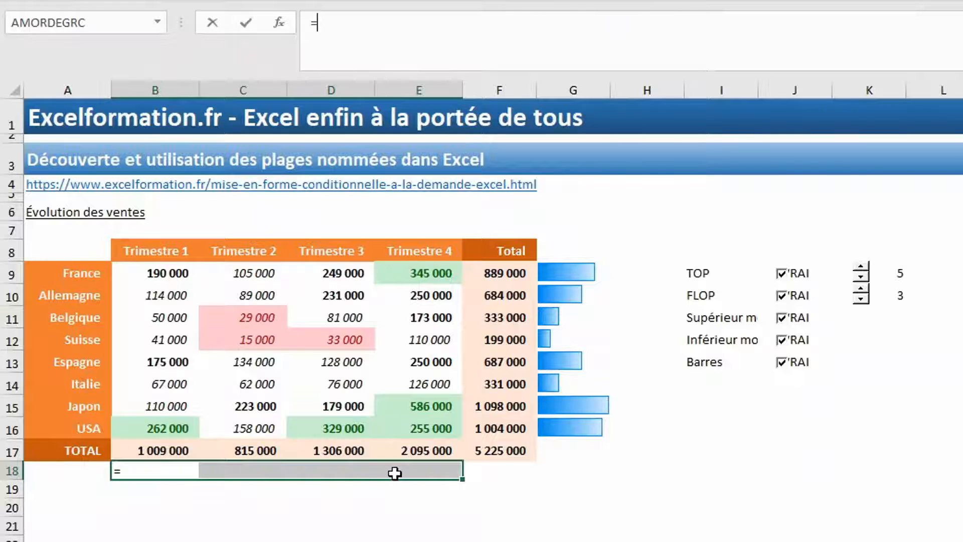
click(146, 450)
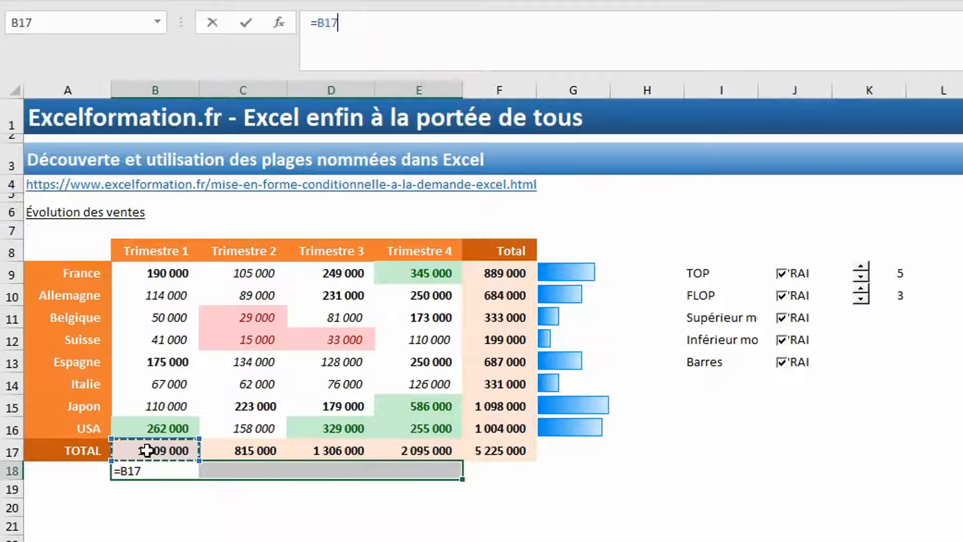
key(ctrl+Return)
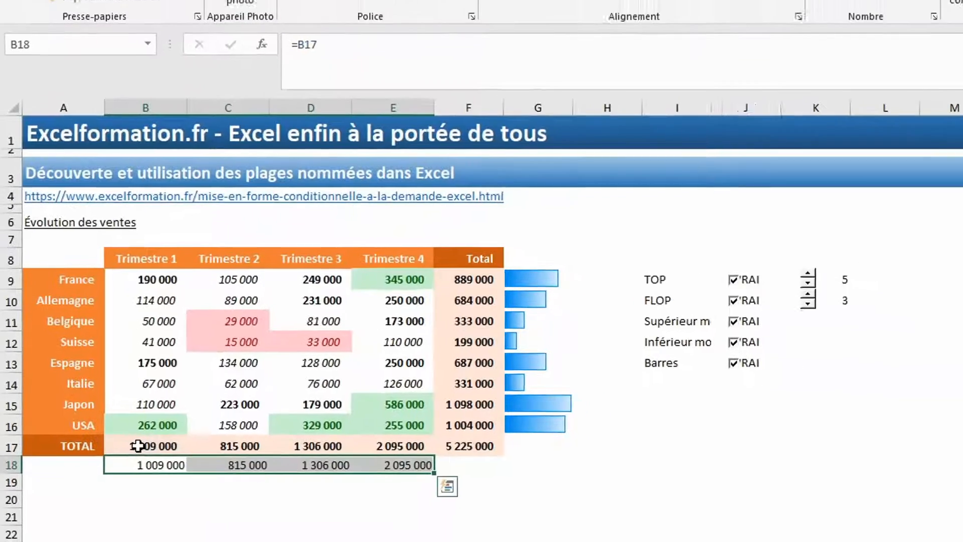
Step: Apply the three-star icon set conditional format to the repeated quarterly totals in B18:E18
click(764, 83)
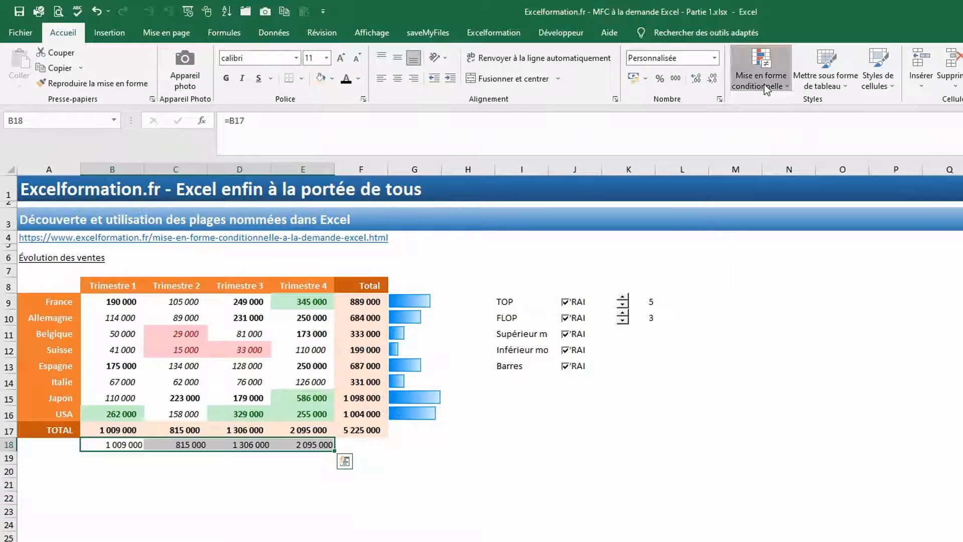
mouse_move(888, 231)
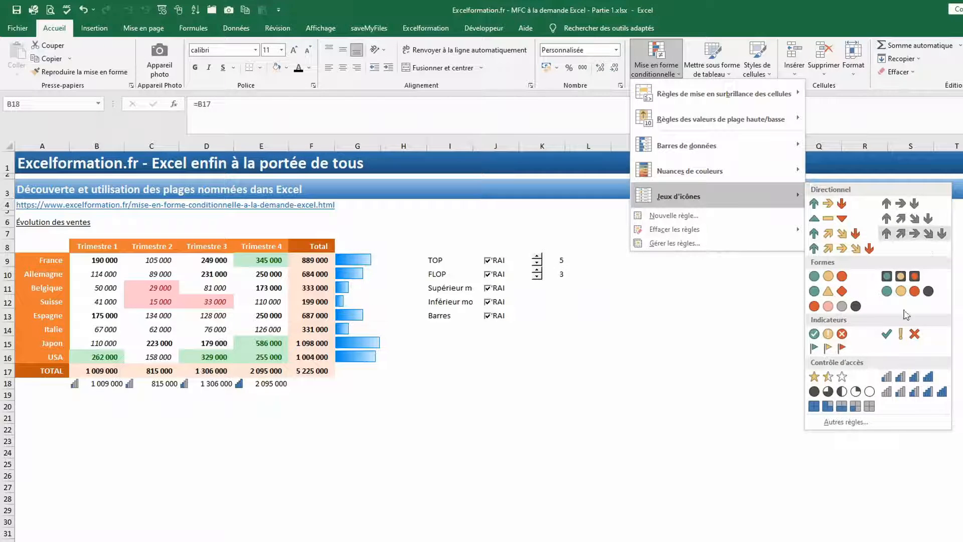
click(837, 376)
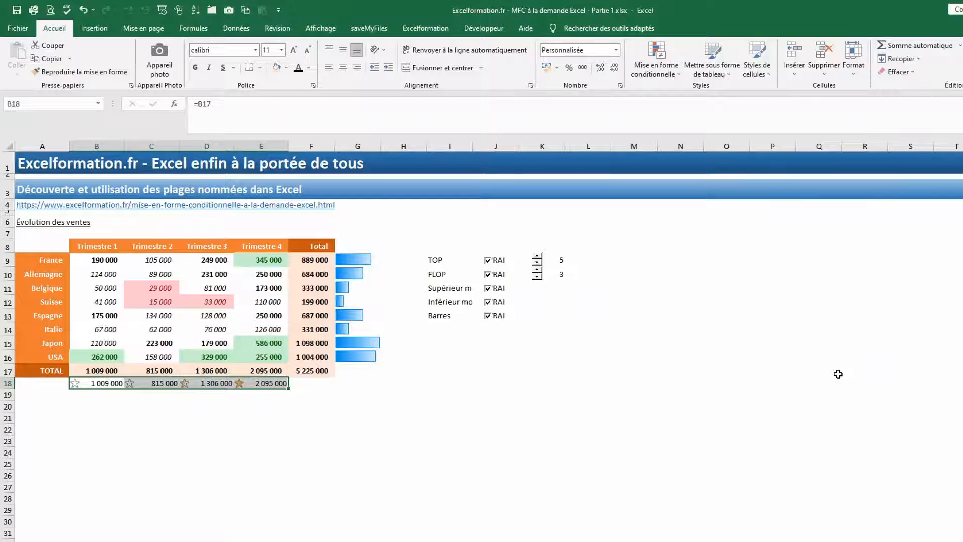
Step: Edit the icon set rule on B18:E18 to show only the icon (Afficher l'icône uniquement) and apply it
click(654, 55)
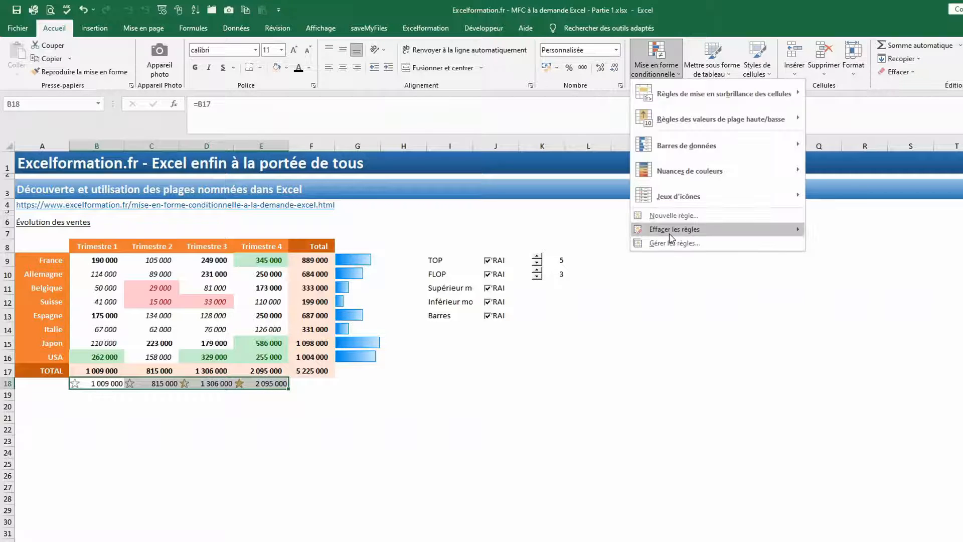
click(674, 246)
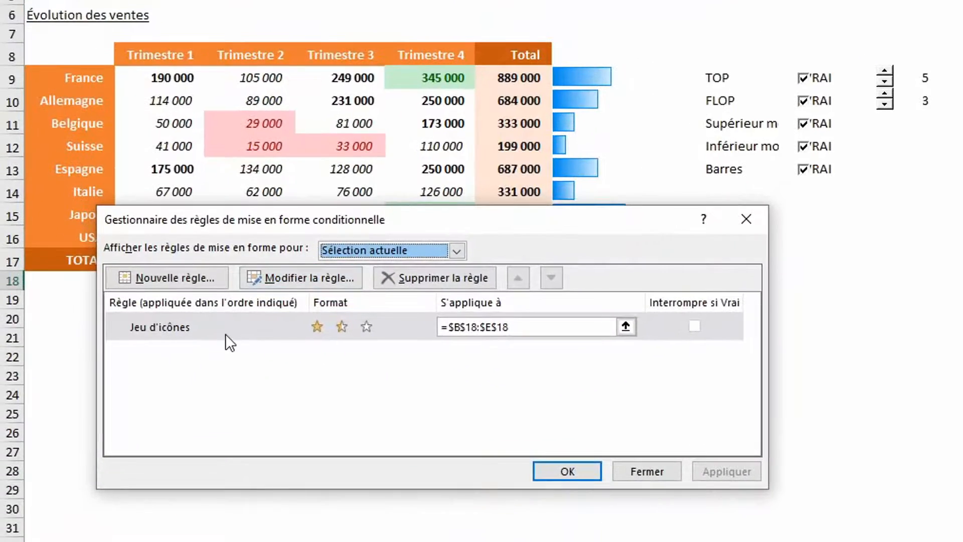
double_click(224, 333)
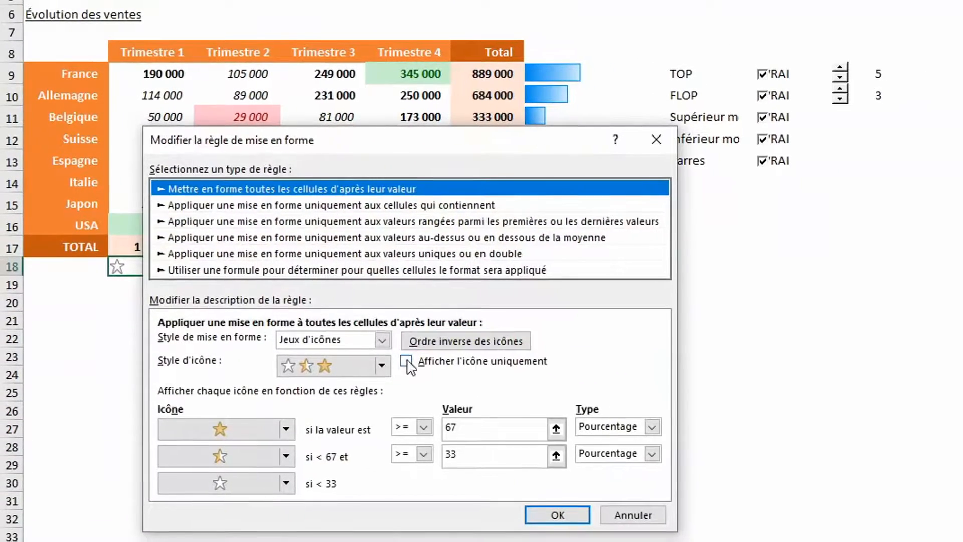
click(407, 362)
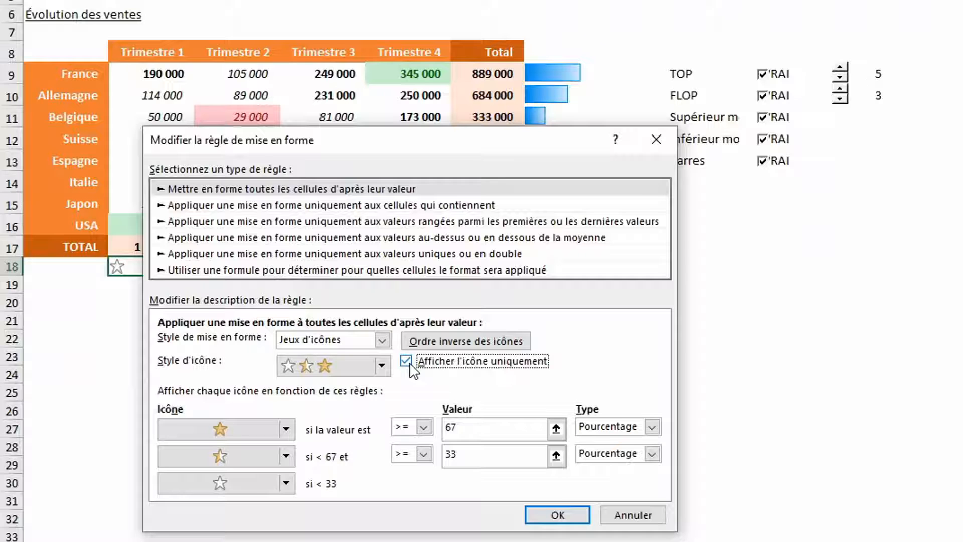
click(566, 516)
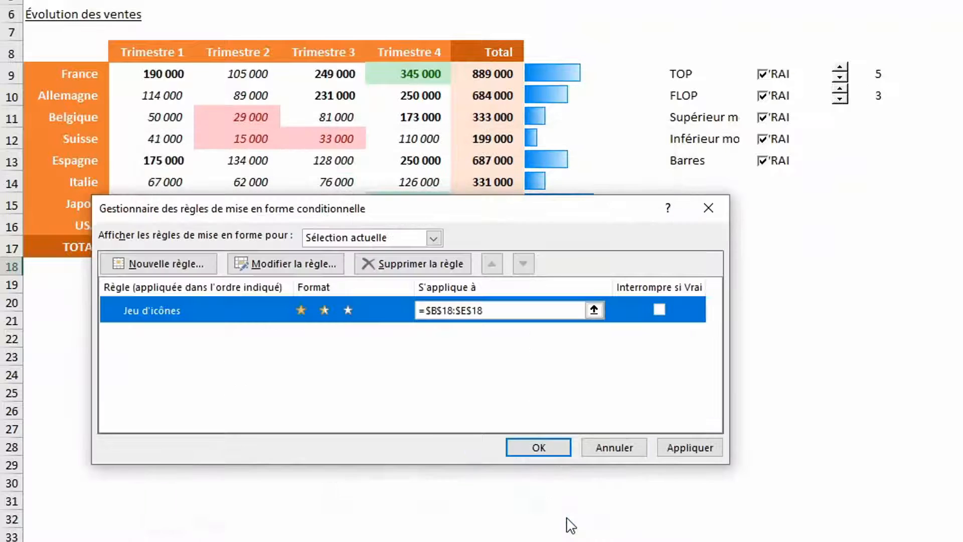
click(553, 446)
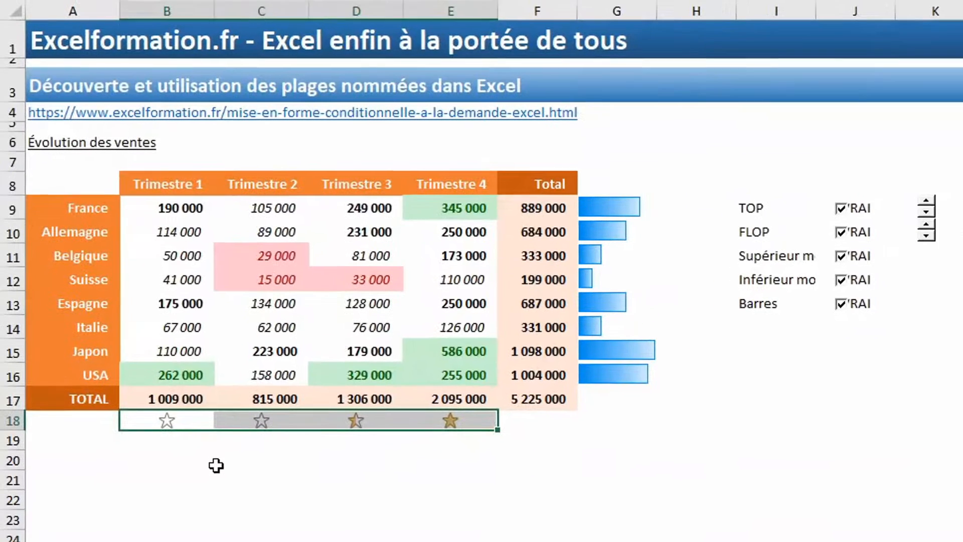
Step: Enter the label Étoiles in I14 and copy cell J13 with its check box into J14 beside it
click(761, 324)
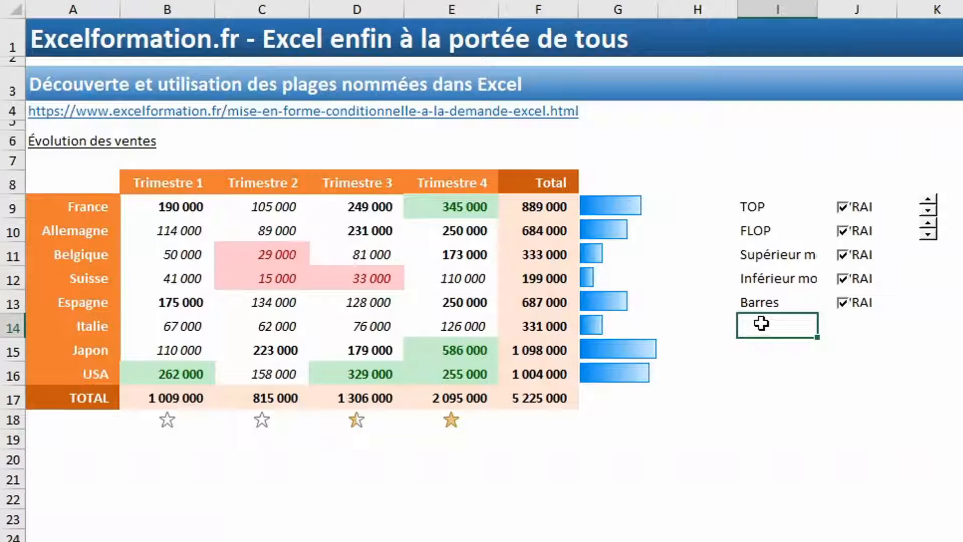
text(Étoiles)
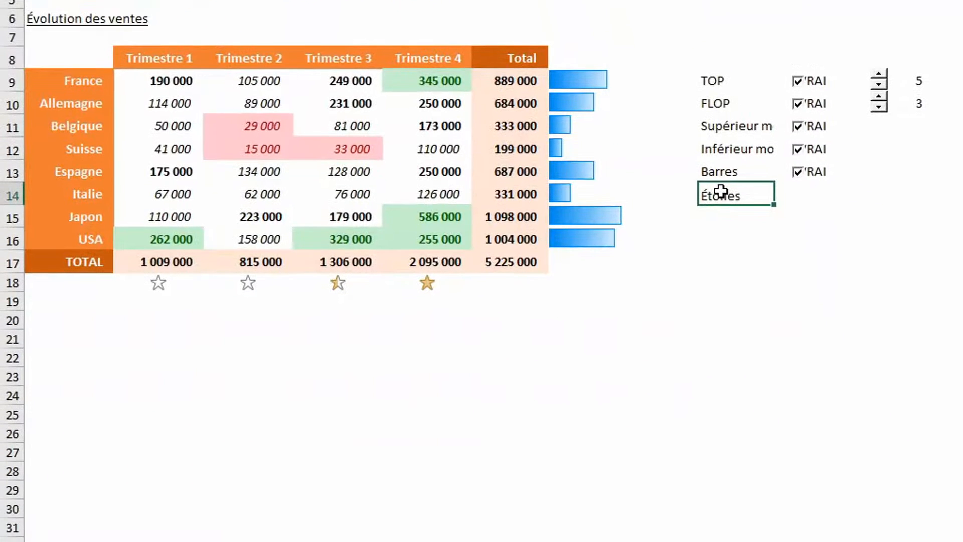
key(Right)
key(Up)
key(ctrl+c)
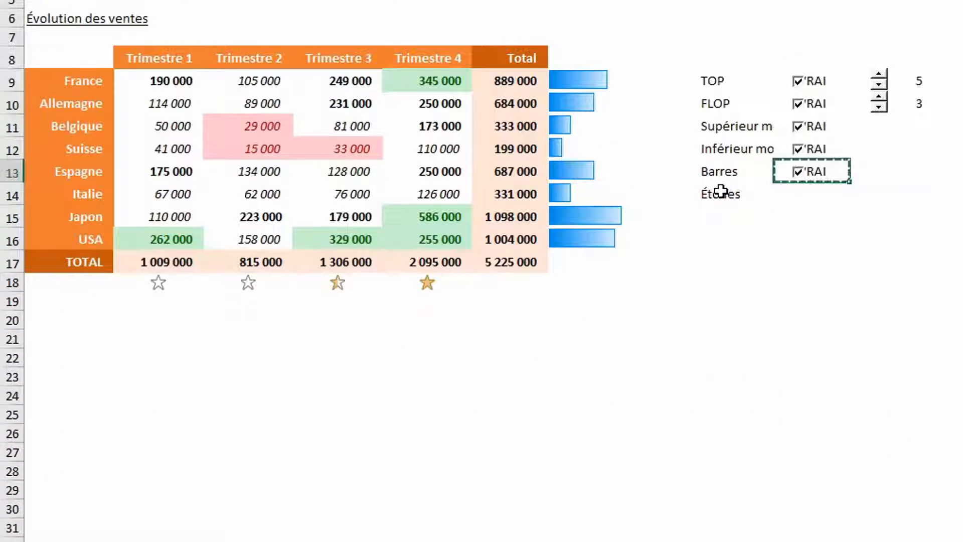
key(Down)
key(Return)
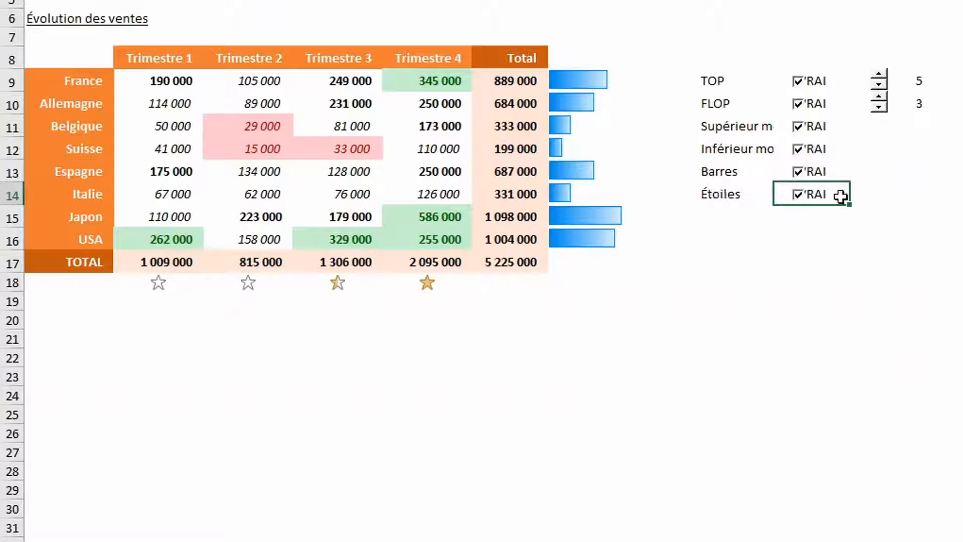
Step: Link the Étoiles check box to cell $J$14 in its control format settings
right_click(798, 195)
click(837, 371)
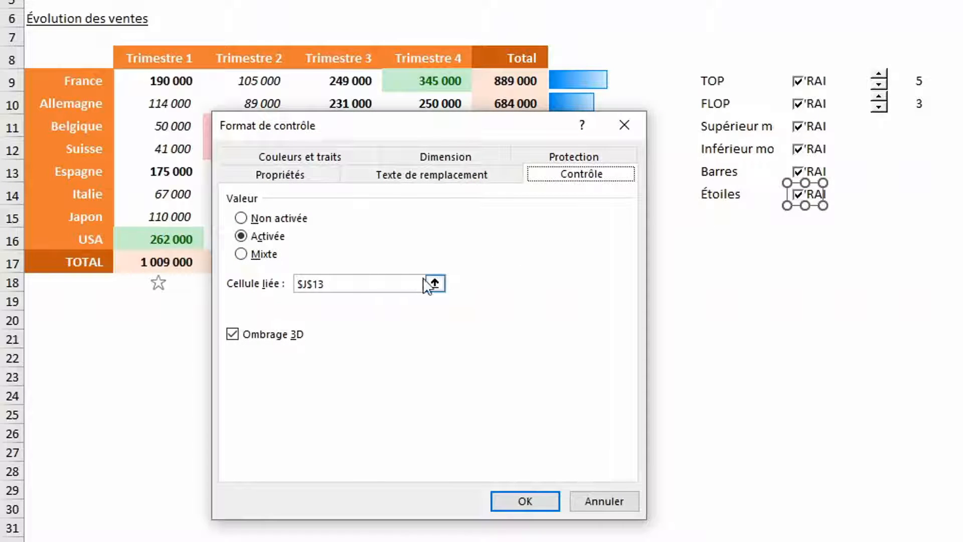
click(434, 283)
click(835, 199)
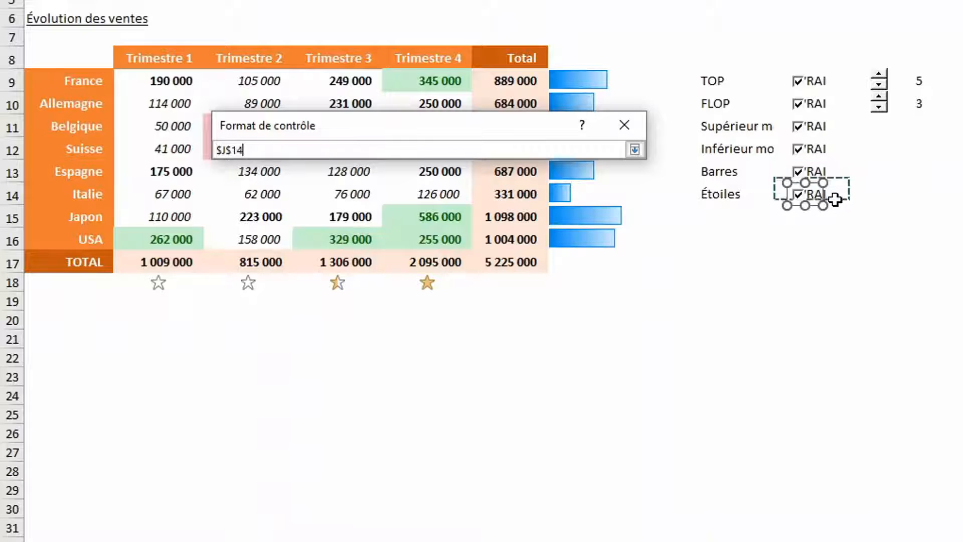
key(Return)
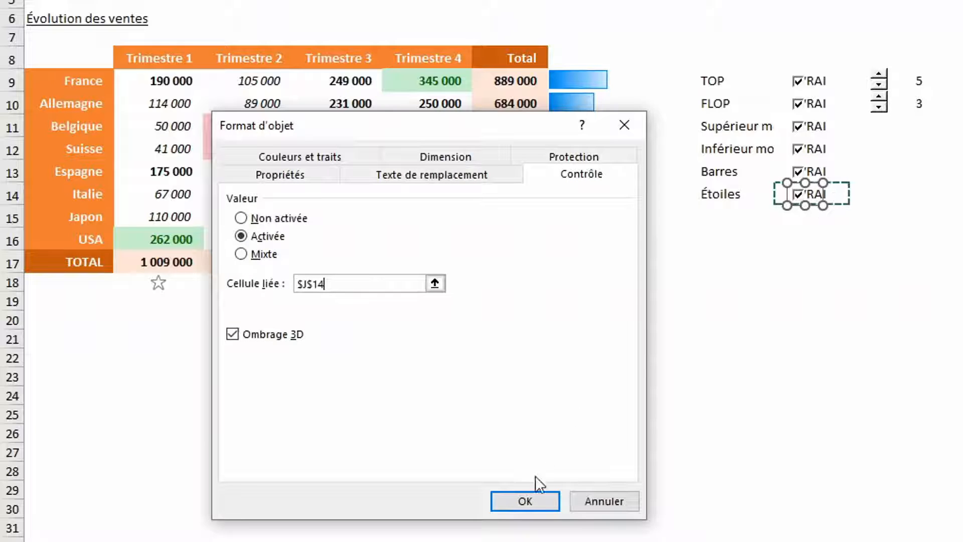
click(528, 501)
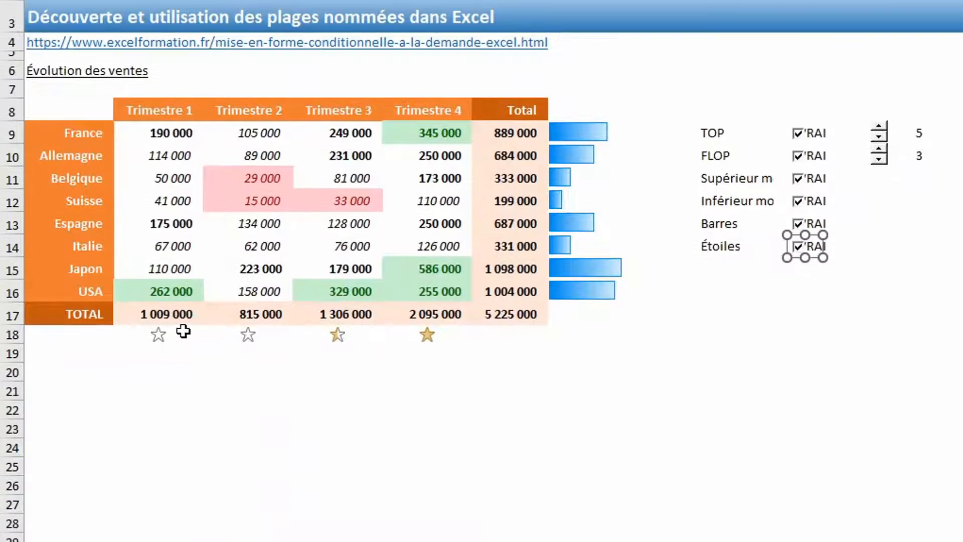
Step: Replace the formula in B18:E18 with =SI($J$14=VRAI;B17;"") so the stars depend on the Étoiles check box
drag(175, 287, 421, 285)
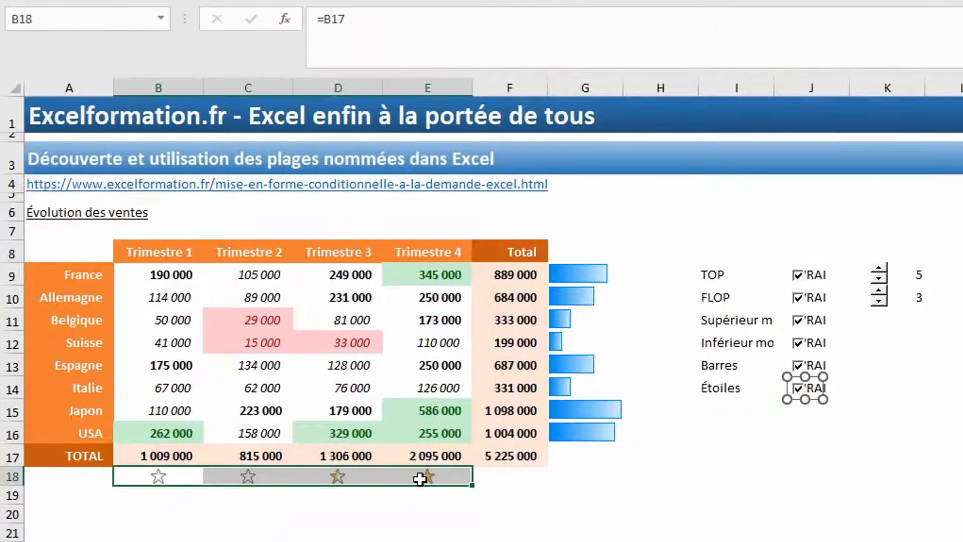
click(328, 19)
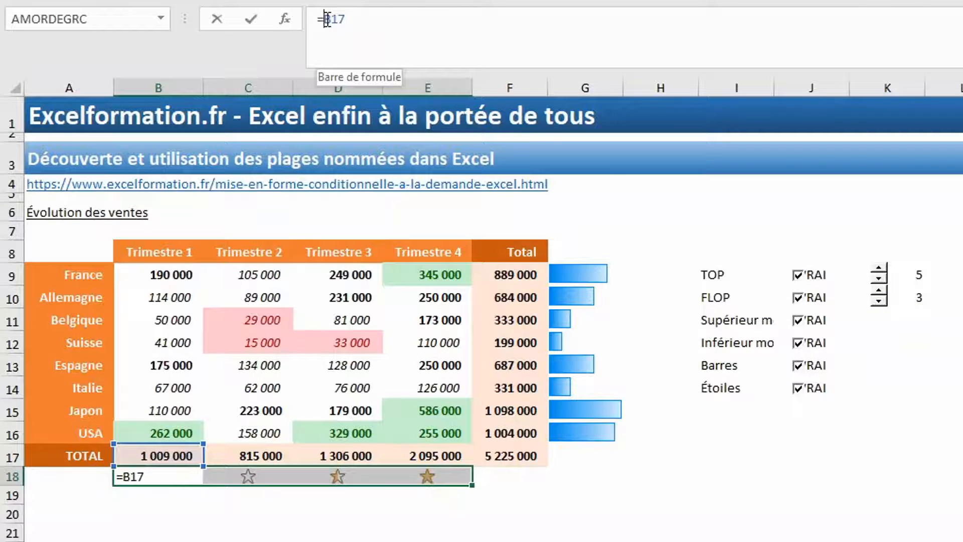
text(si()
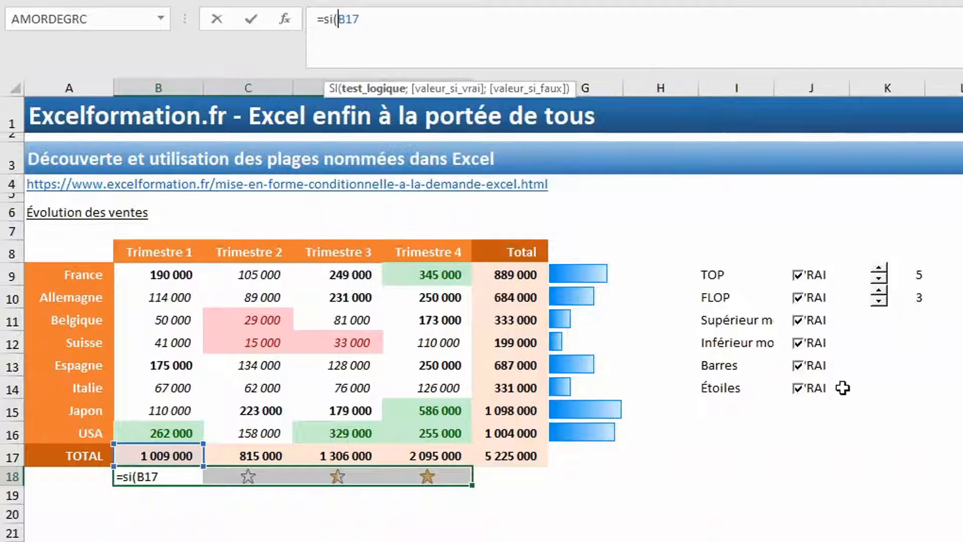
click(842, 388)
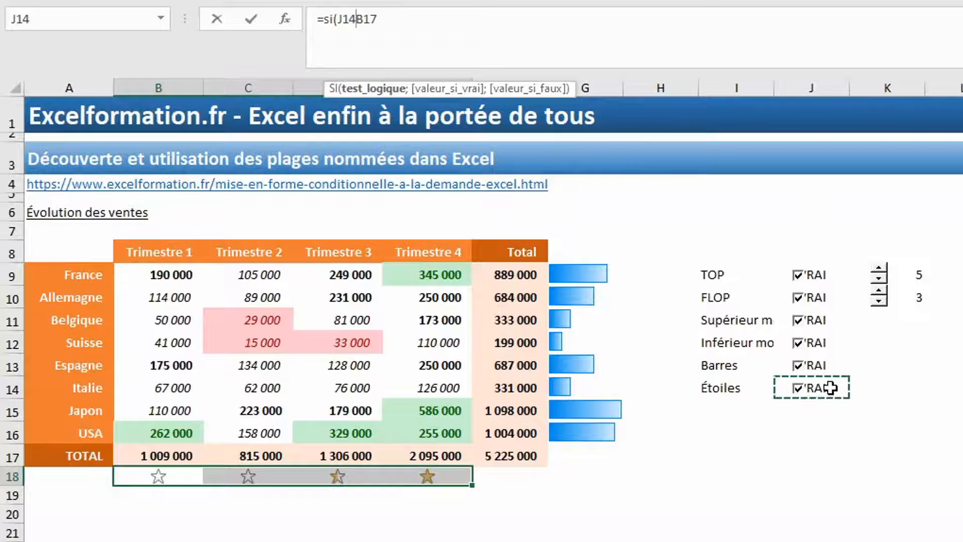
key(F4)
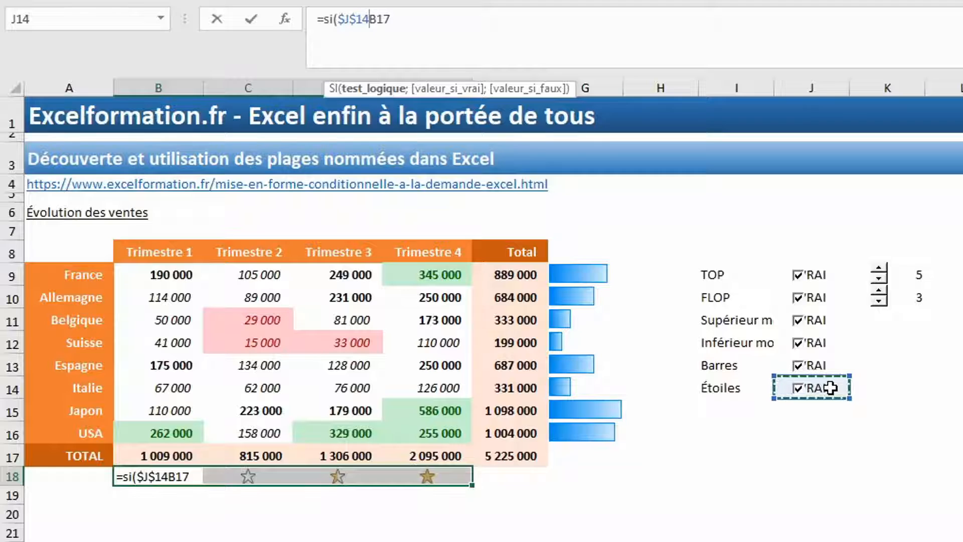
text(=vrai;B17)
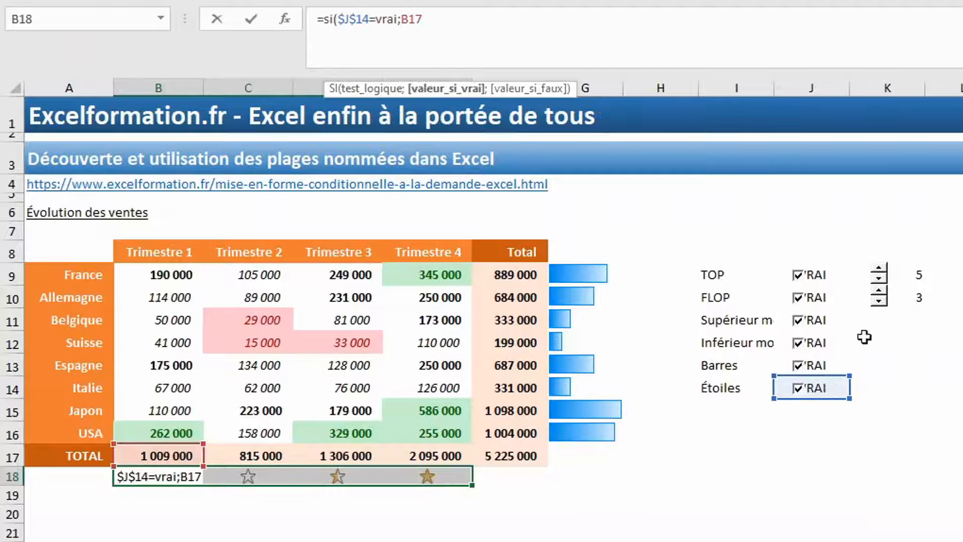
text(;)
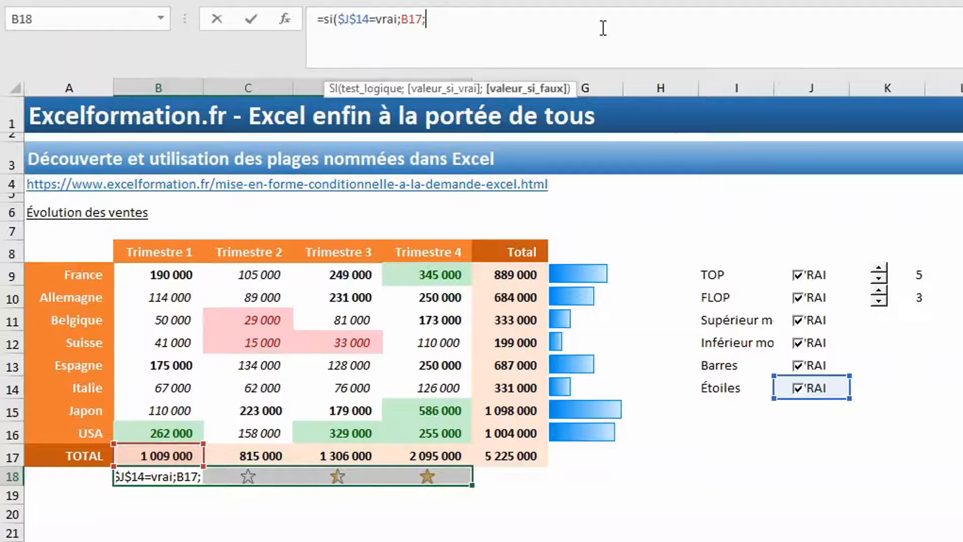
text(""))
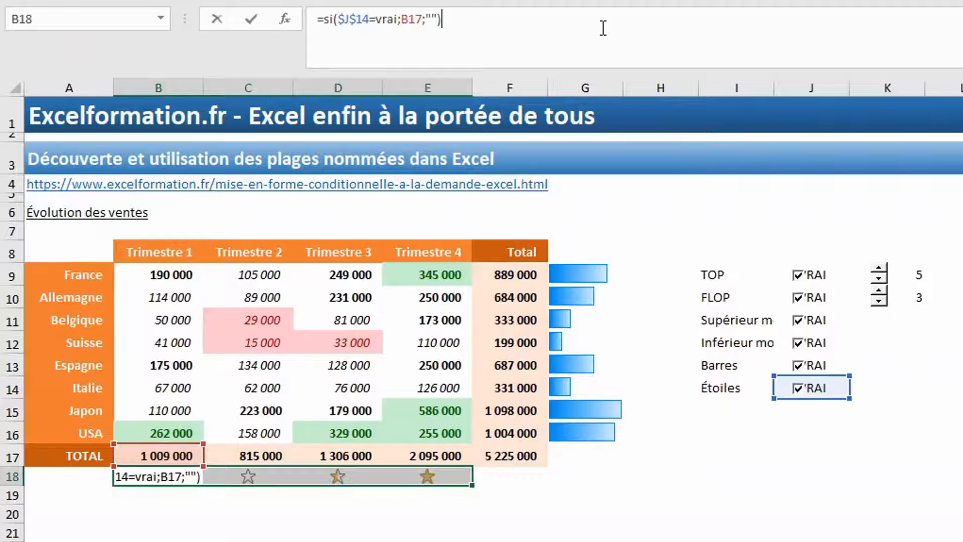
key(ctrl+Return)
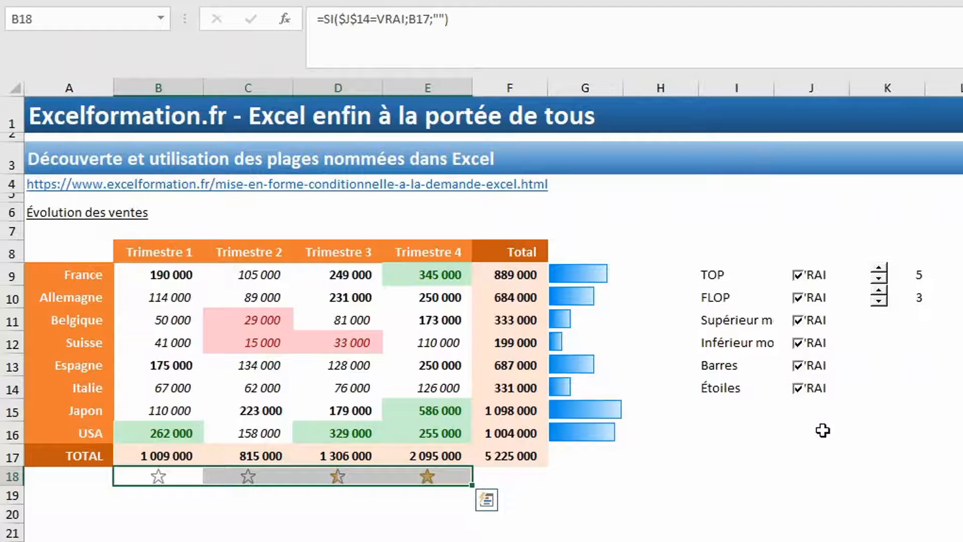
Step: Test the star toggle by clearing the Étoiles check box and ticking it again
click(821, 430)
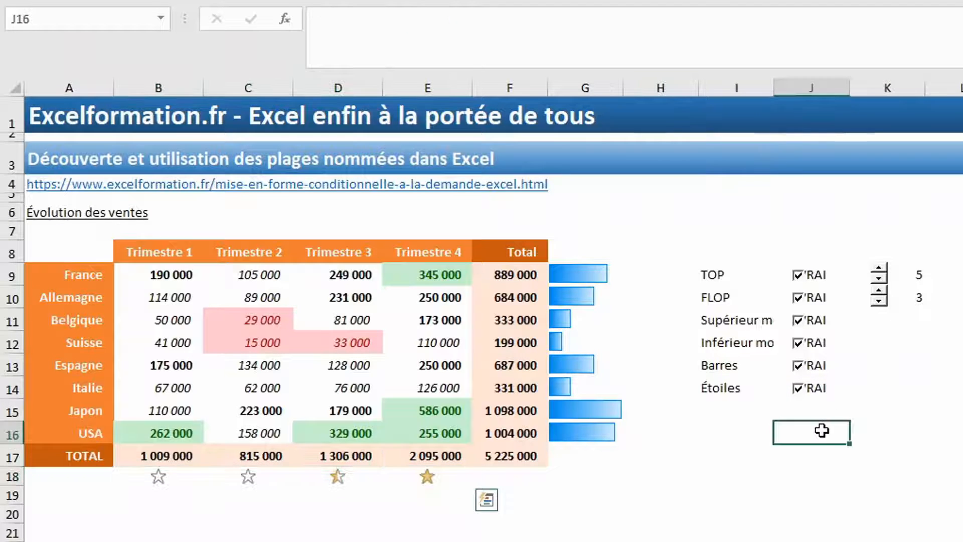
click(798, 392)
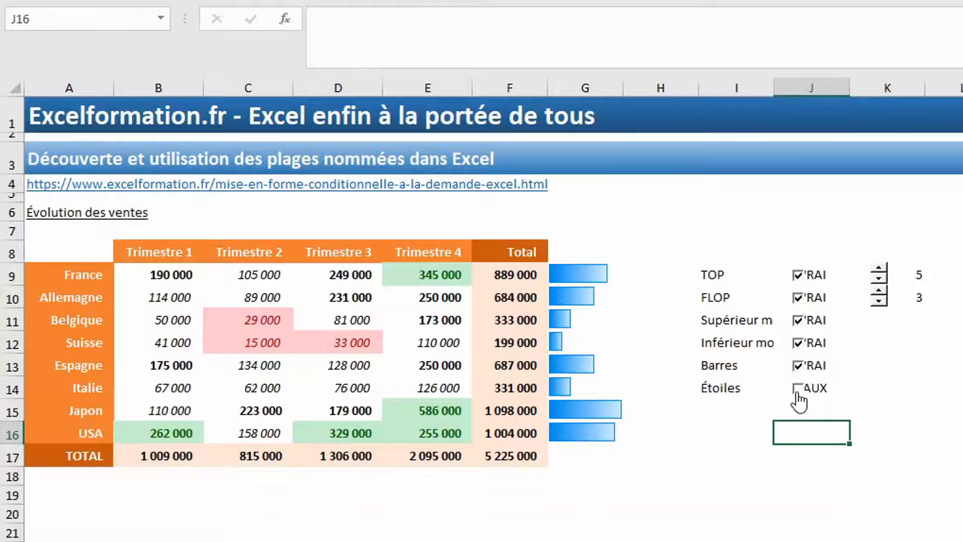
click(797, 393)
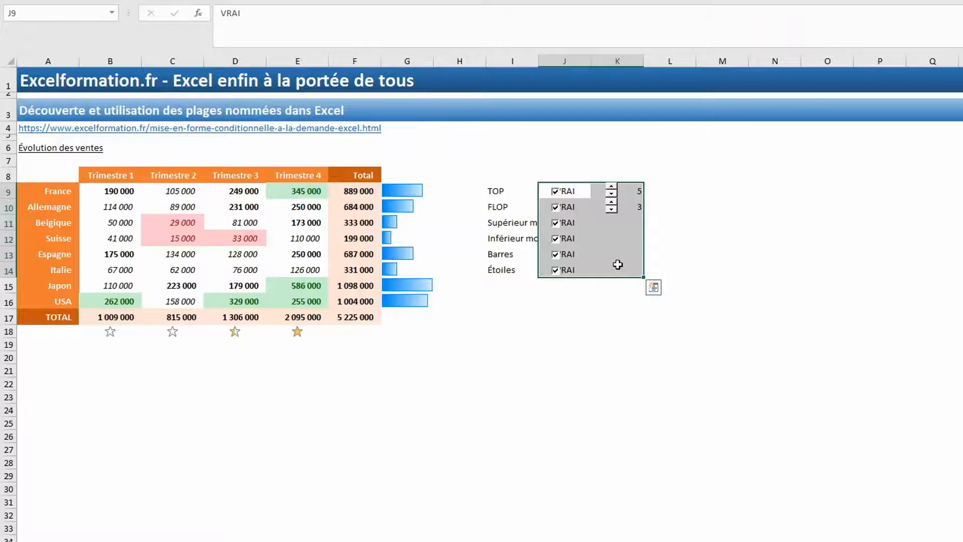
Step: Apply the custom number format ;;; to J9:K14 to hide the linked cell values
right_click(618, 264)
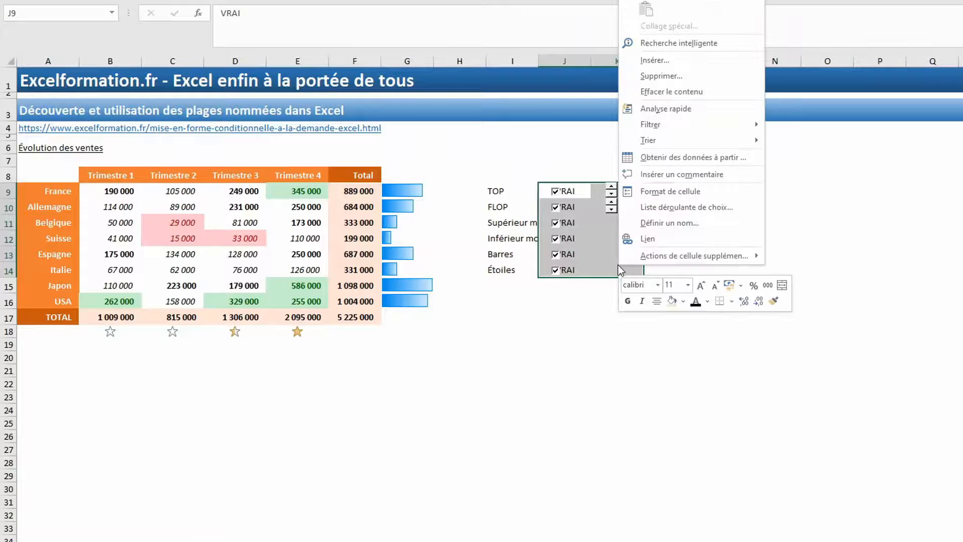
click(652, 190)
click(512, 176)
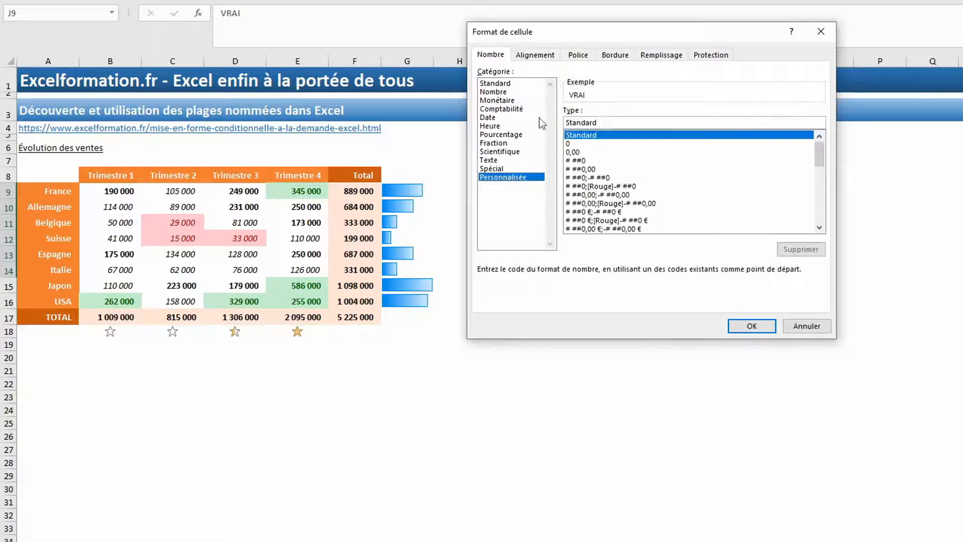
double_click(584, 122)
text(;;;)
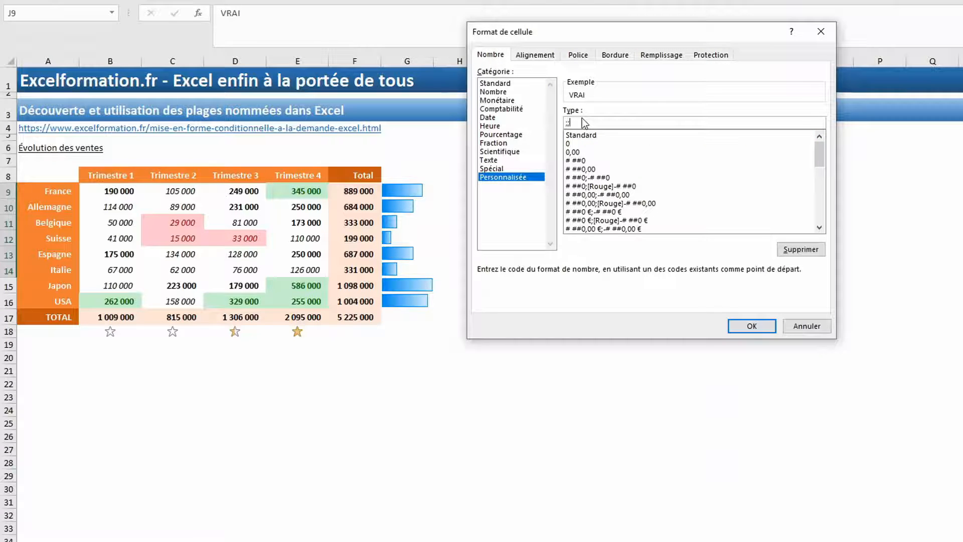
click(747, 325)
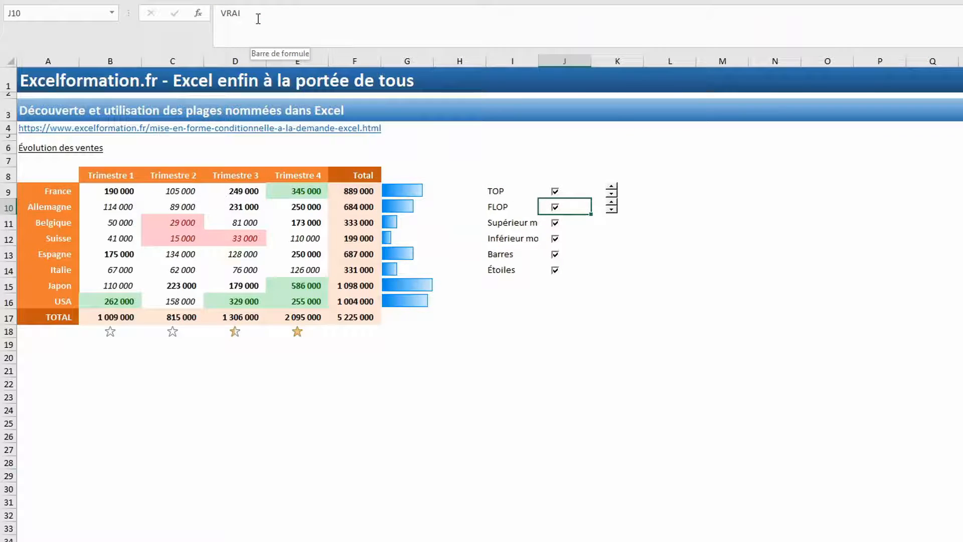
Step: Select all six check boxes together and move them just before their labels, at the end of column H
ctrl+click(553, 193)
ctrl+click(554, 207)
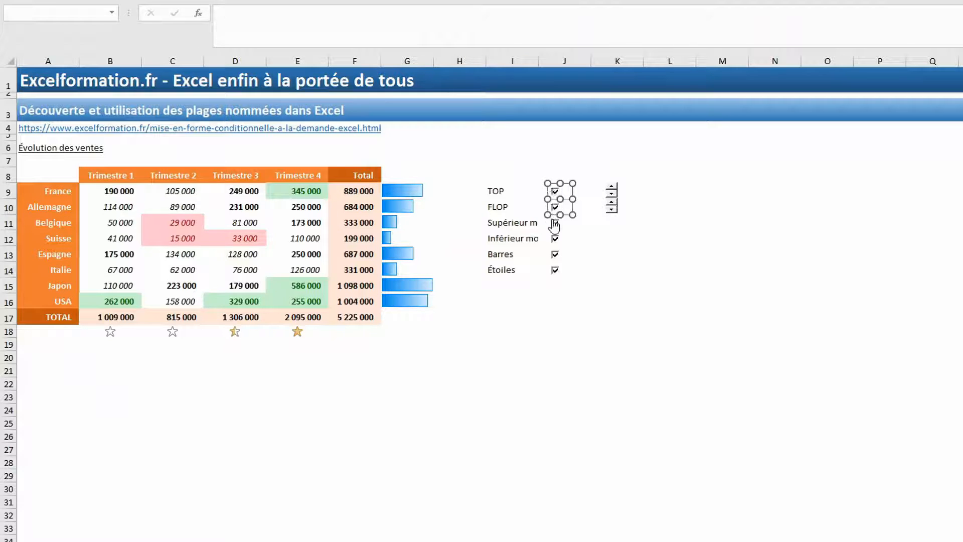
ctrl+click(554, 224)
ctrl+click(555, 240)
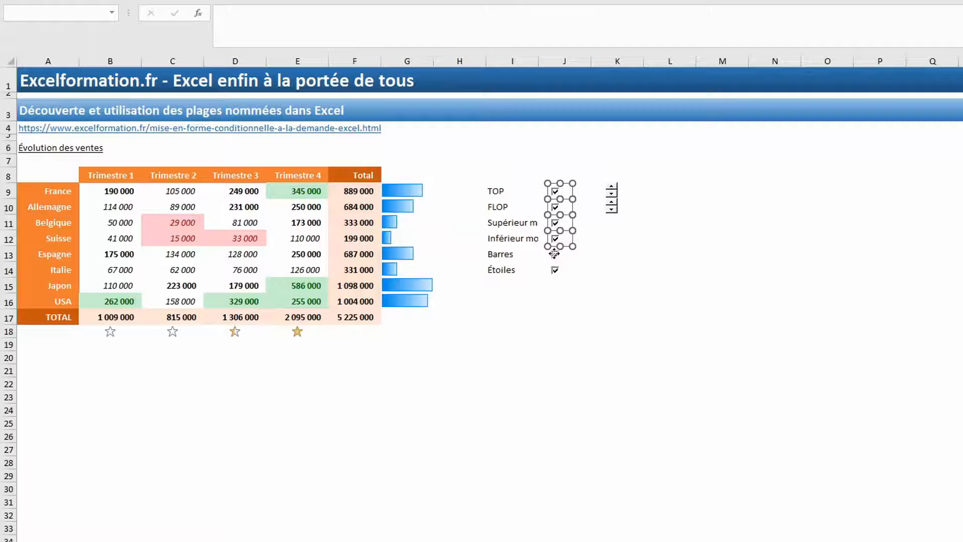
ctrl+click(554, 254)
ctrl+click(554, 270)
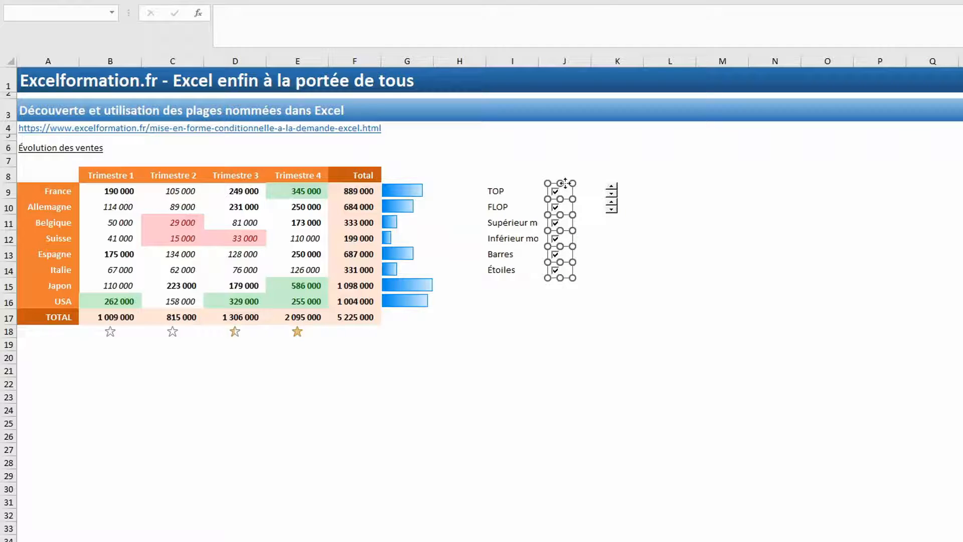
drag(565, 183, 477, 183)
click(692, 223)
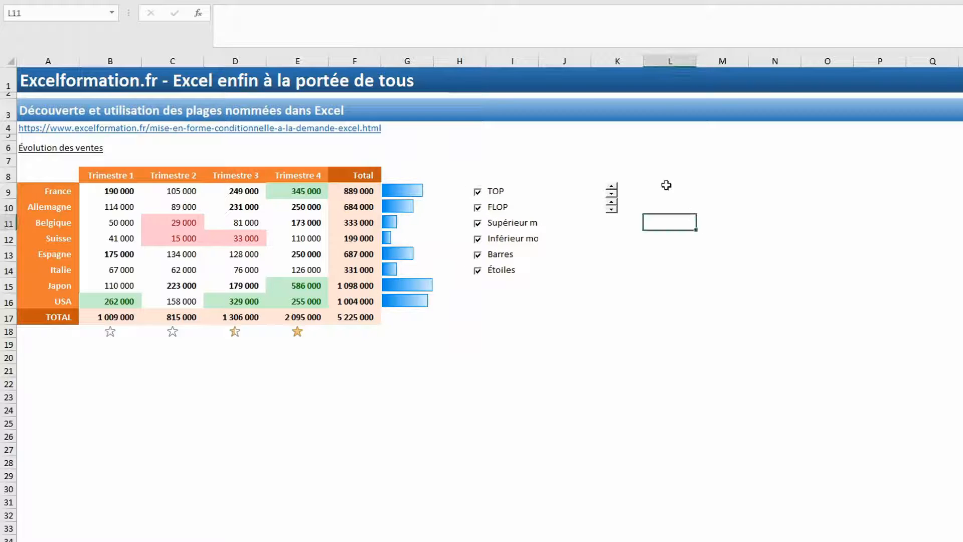
Step: Move both spin buttons together into column H, just before the TOP and FLOP check boxes
ctrl+click(615, 188)
ctrl+click(615, 208)
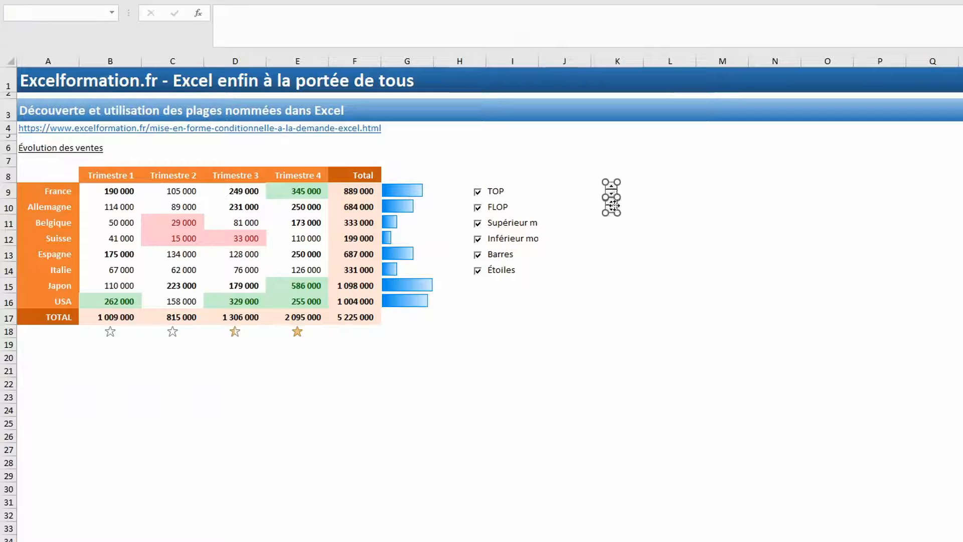
drag(613, 189, 464, 191)
click(775, 127)
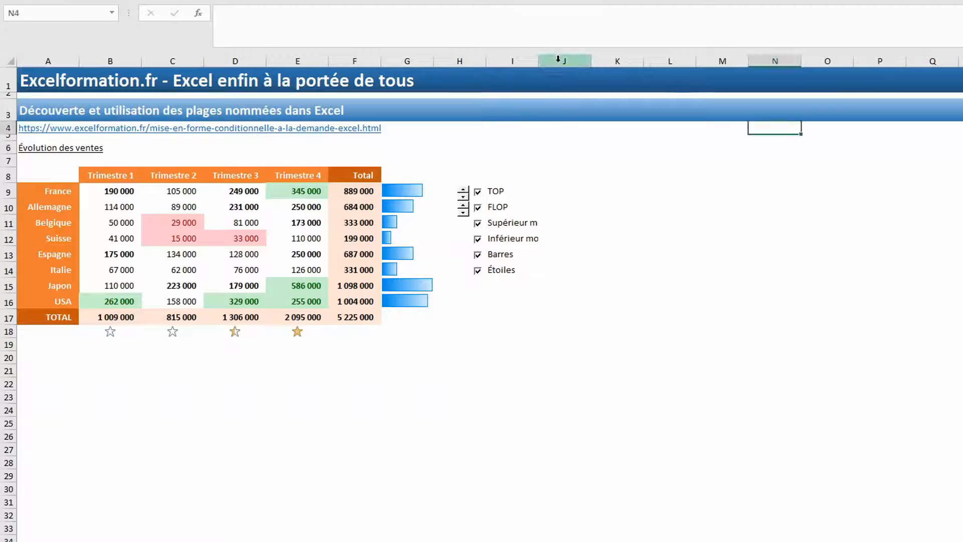
Step: Hide columns J and K, which hold the linked values
drag(558, 59, 613, 57)
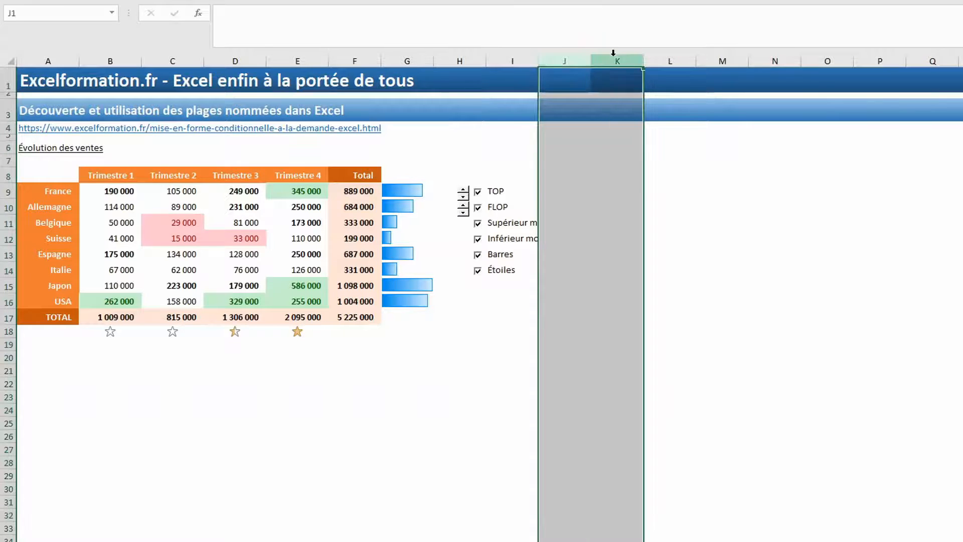
right_click(612, 56)
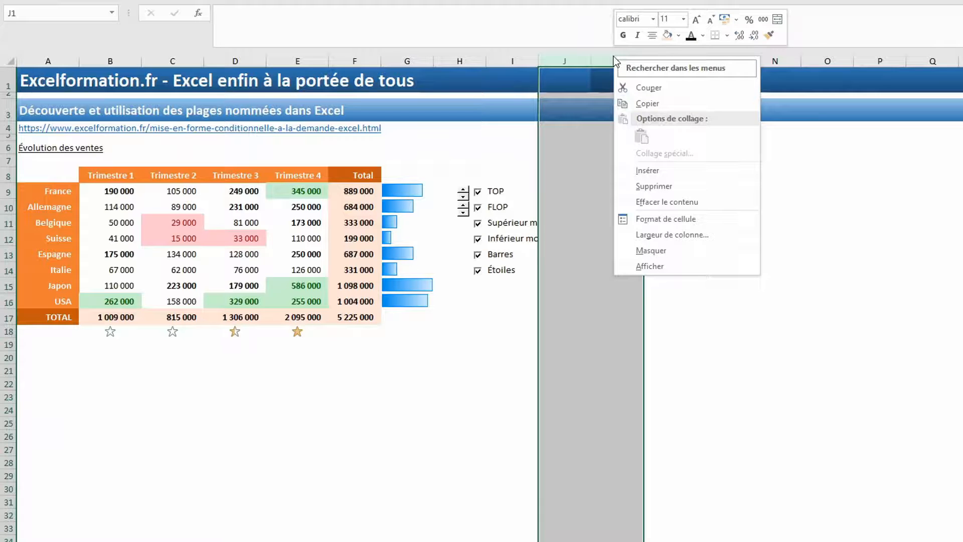
click(639, 250)
click(525, 304)
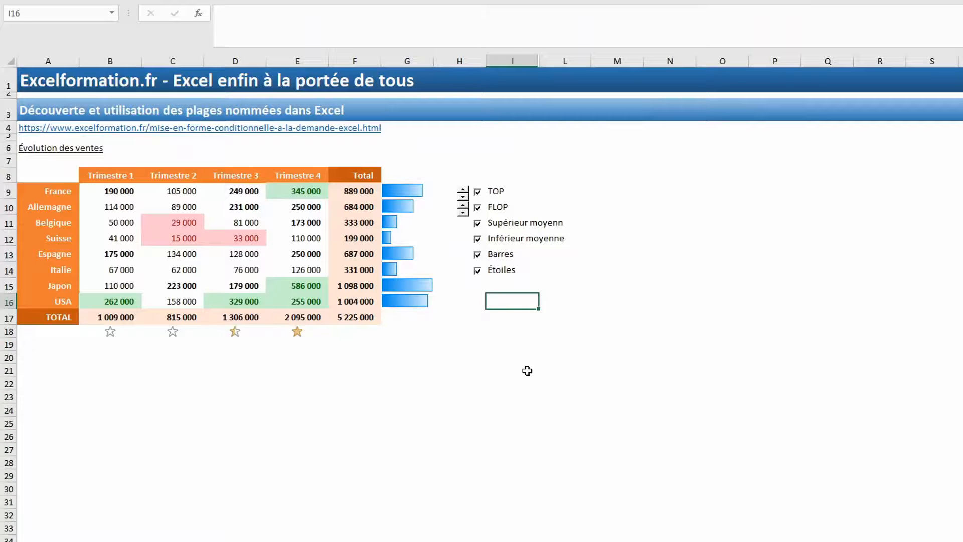
Step: Clear the Étoiles, Inférieur moyenne, Supérieur moyenne and Barres check boxes to switch off their formatting
click(479, 271)
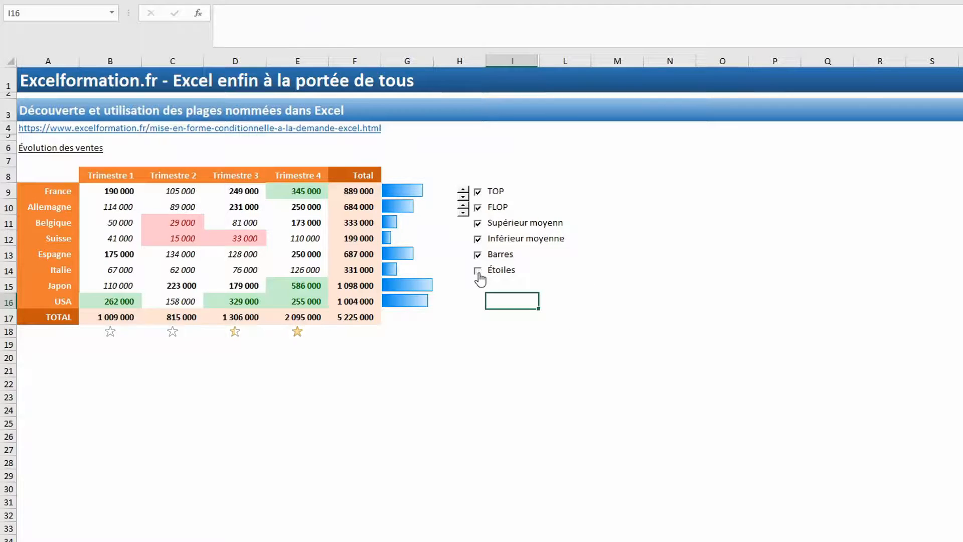
click(478, 239)
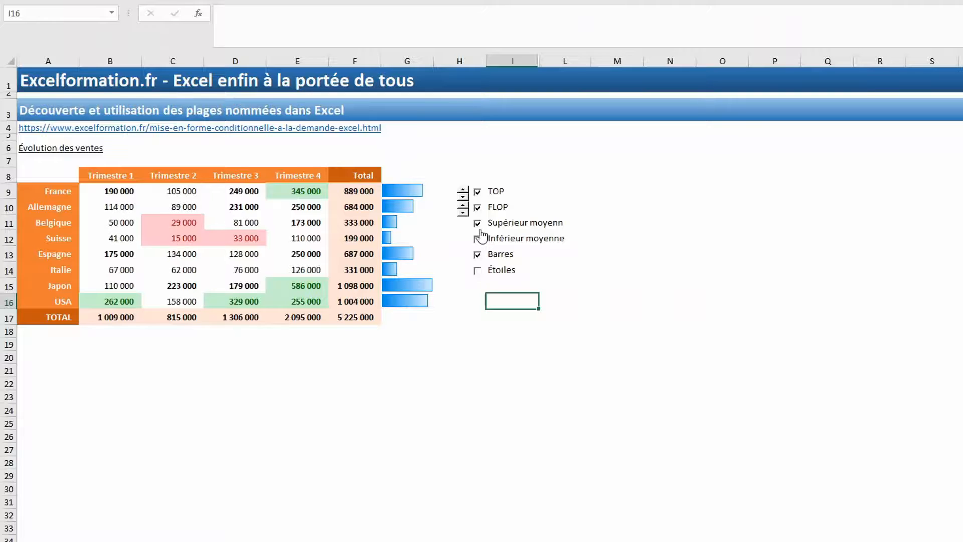
click(477, 223)
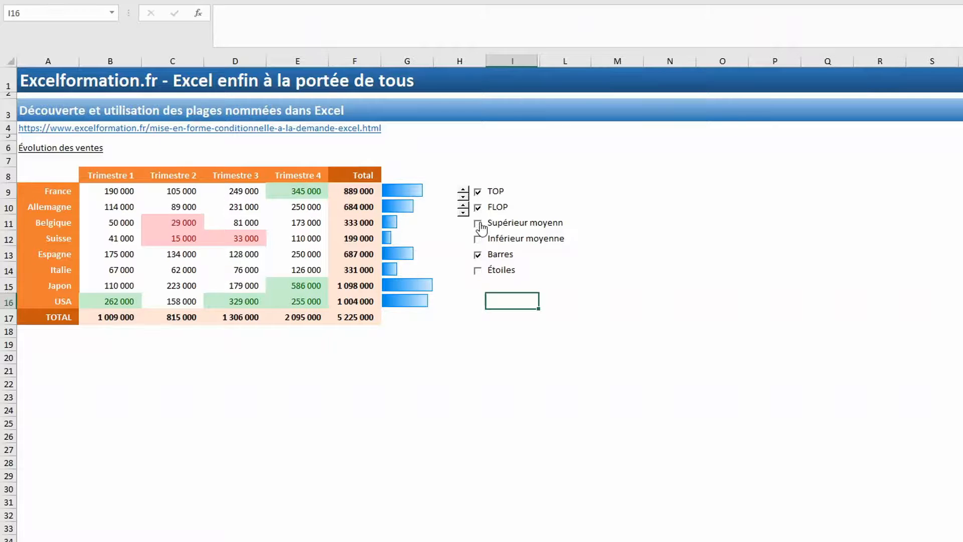
click(478, 255)
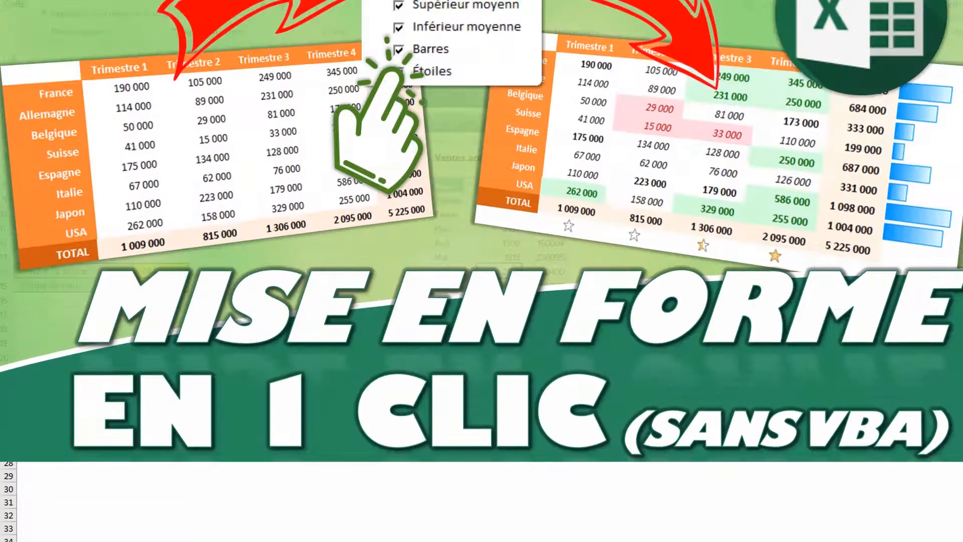